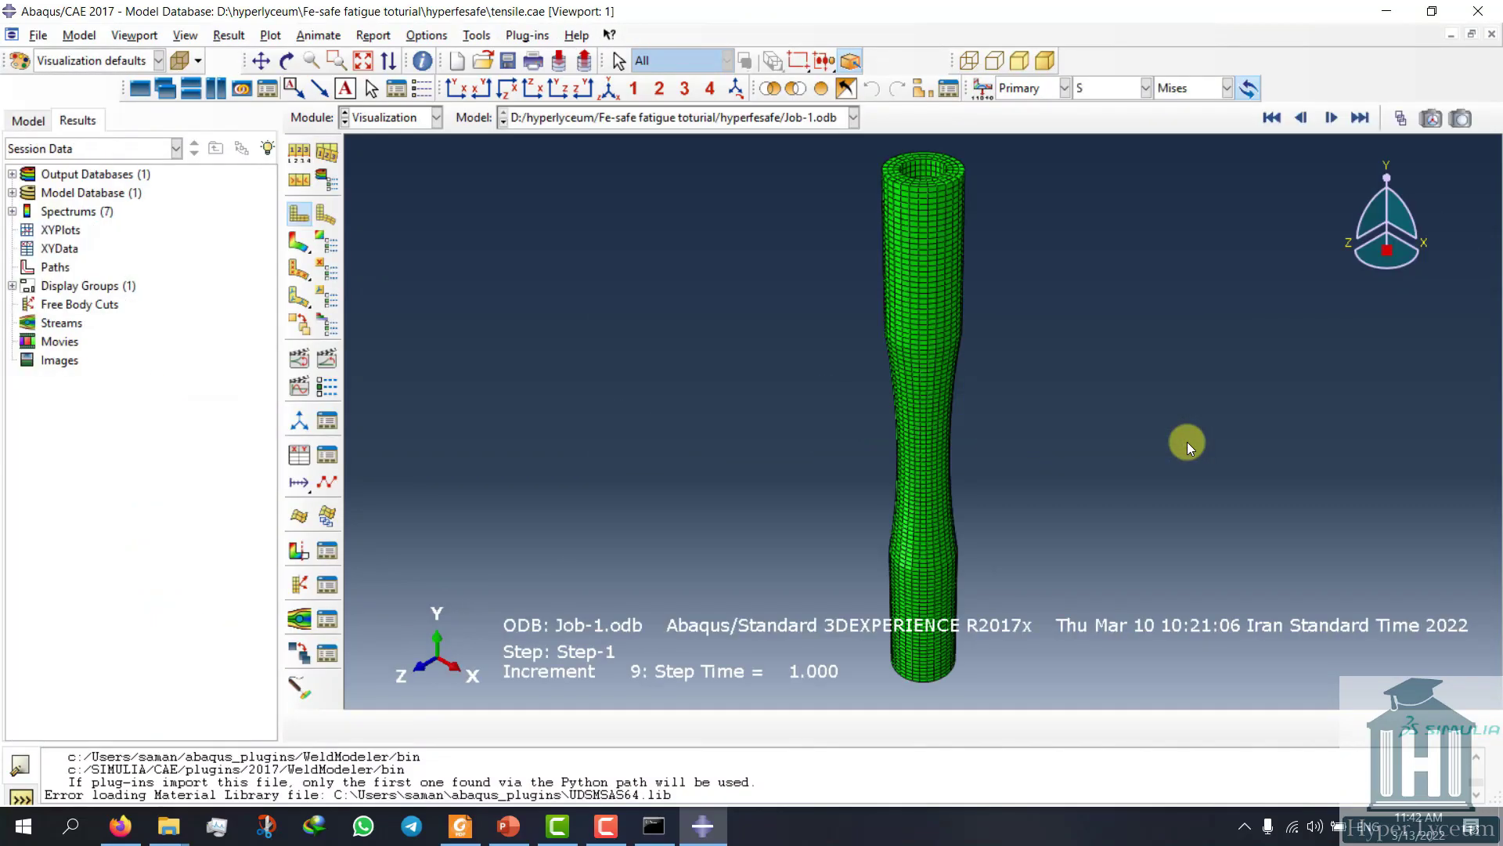
Advance the slides to the Contents slide listing fatigue life theories, cyclic loading methods and the model.
click(300, 245)
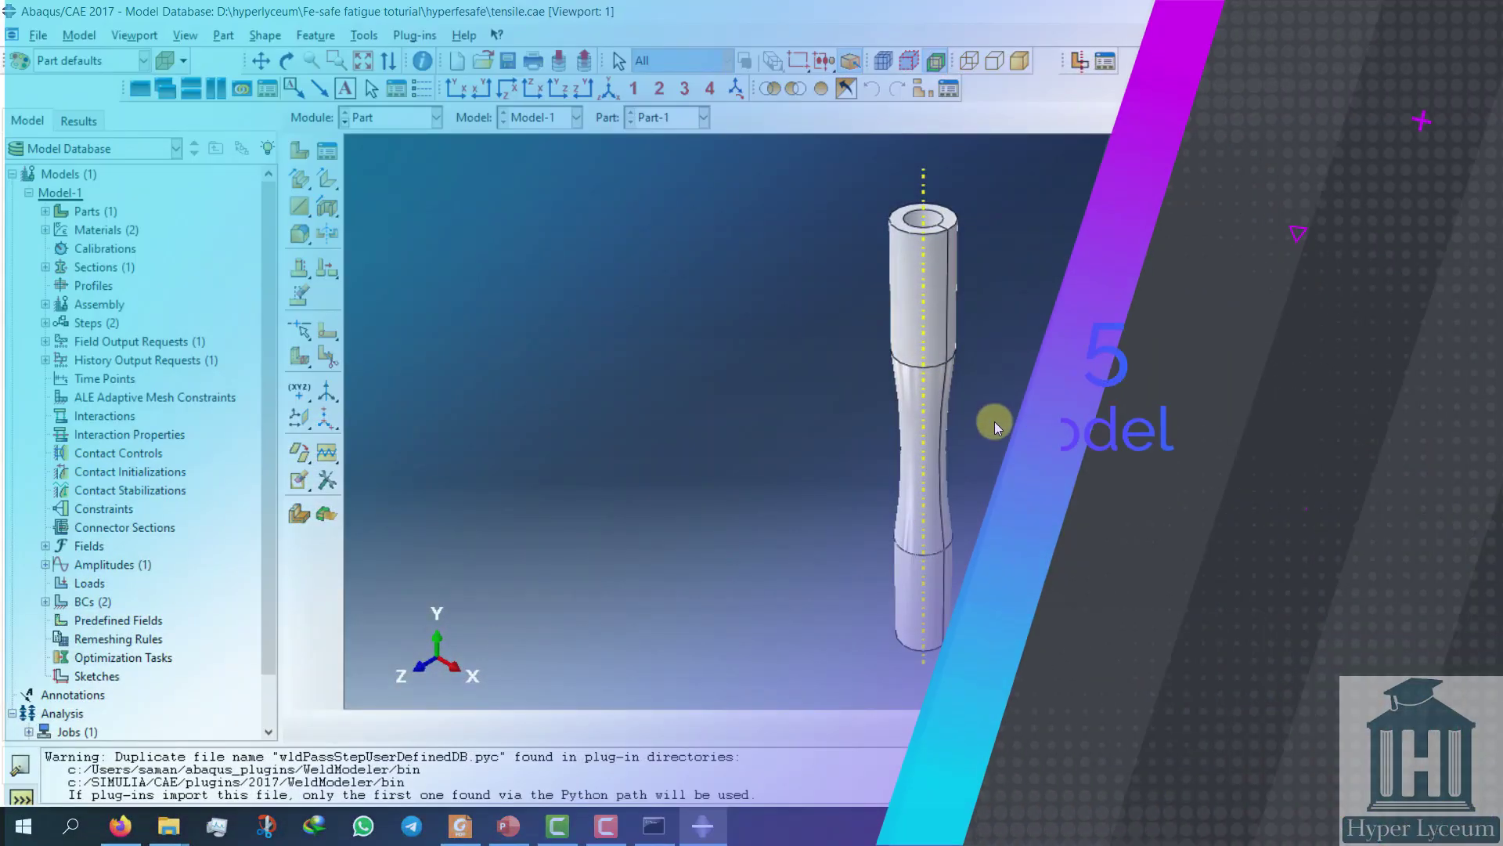
Inspect the section sketch's dimensions, including the 220 length and 60 grips, along the specimen.
drag(928, 266, 951, 198)
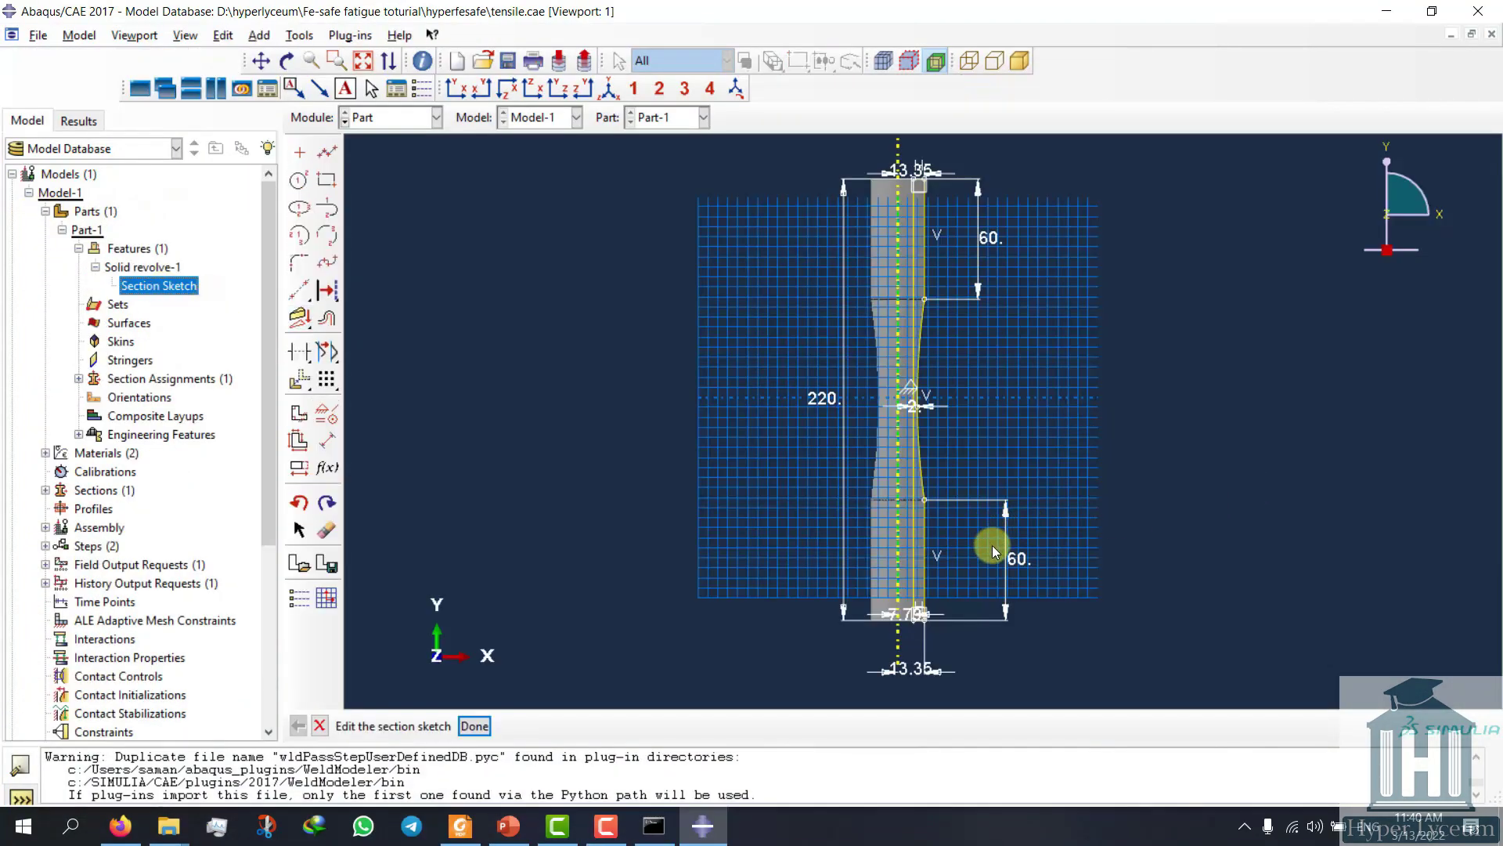
scroll(993, 545, up, 3)
mouse_move(956, 563)
ctrl+alt+middle_down()
mouse_move(913, 349)
mouse_move(878, 364)
ctrl+alt+middle_up()
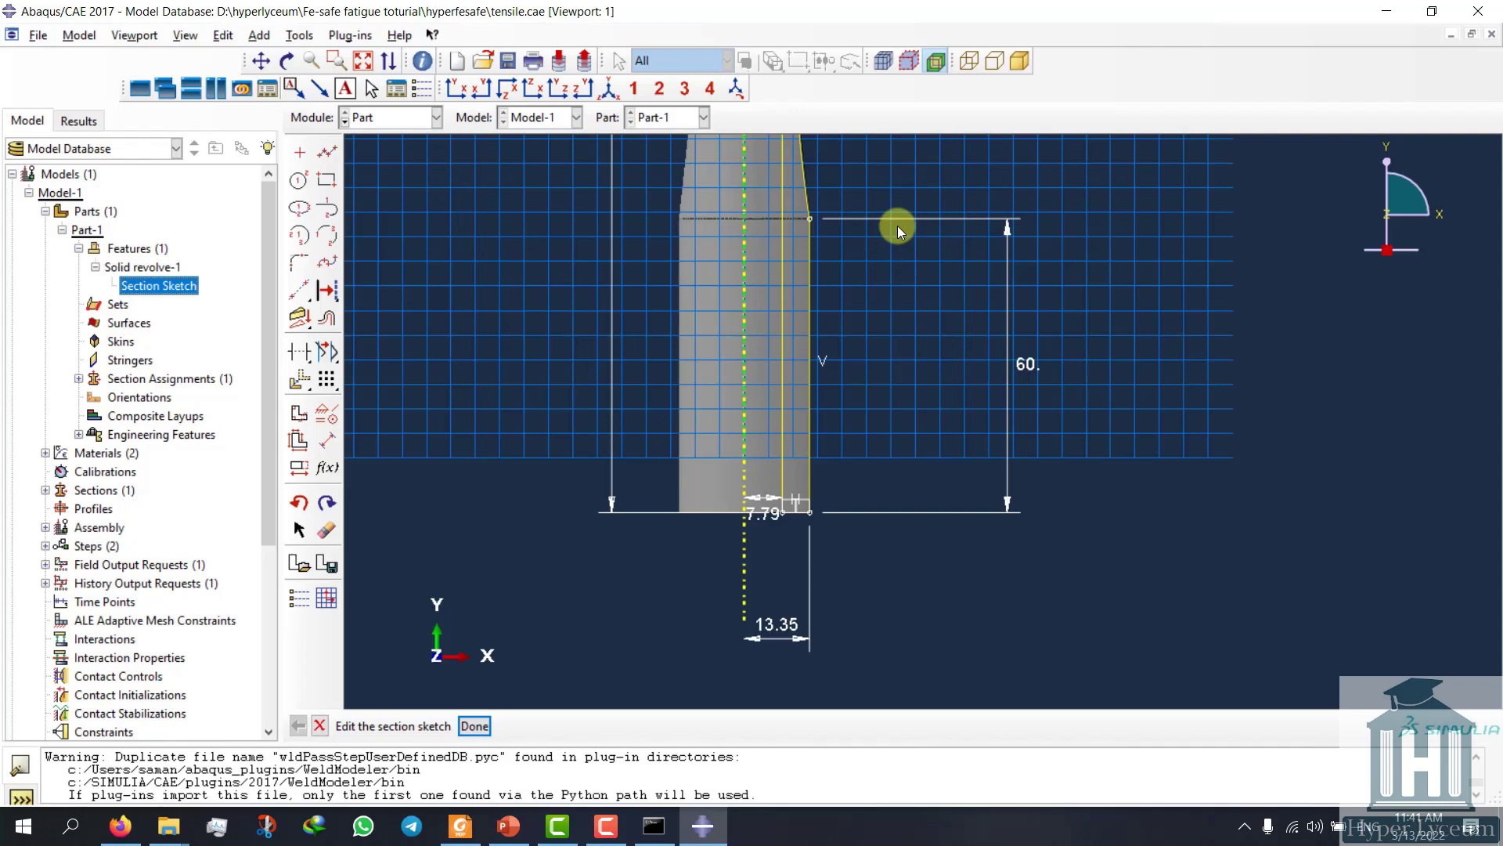
key(F6)
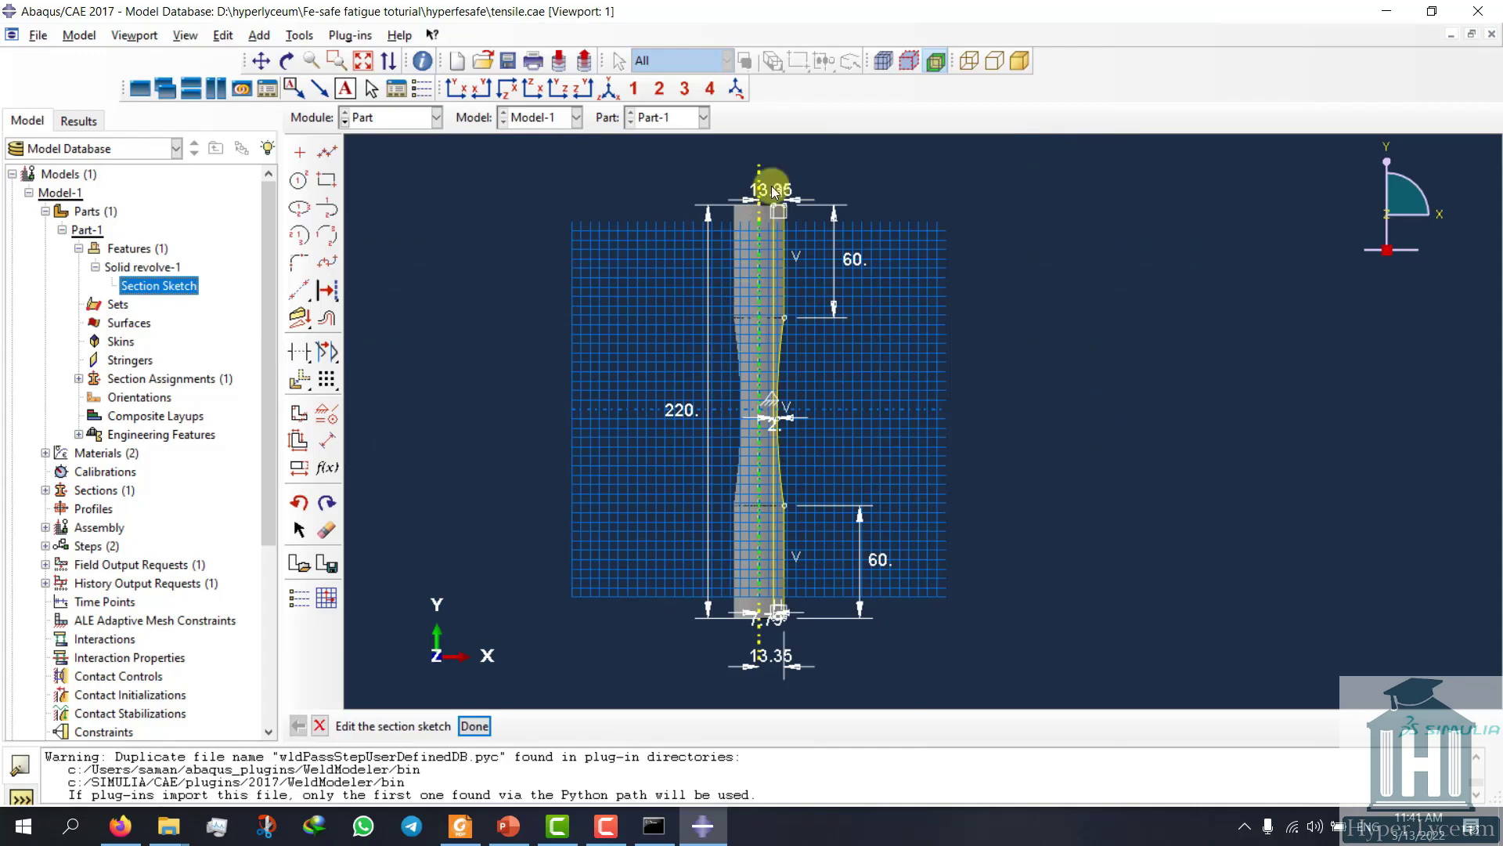
scroll(784, 168, down, 4)
middle_drag(794, 237, 805, 435)
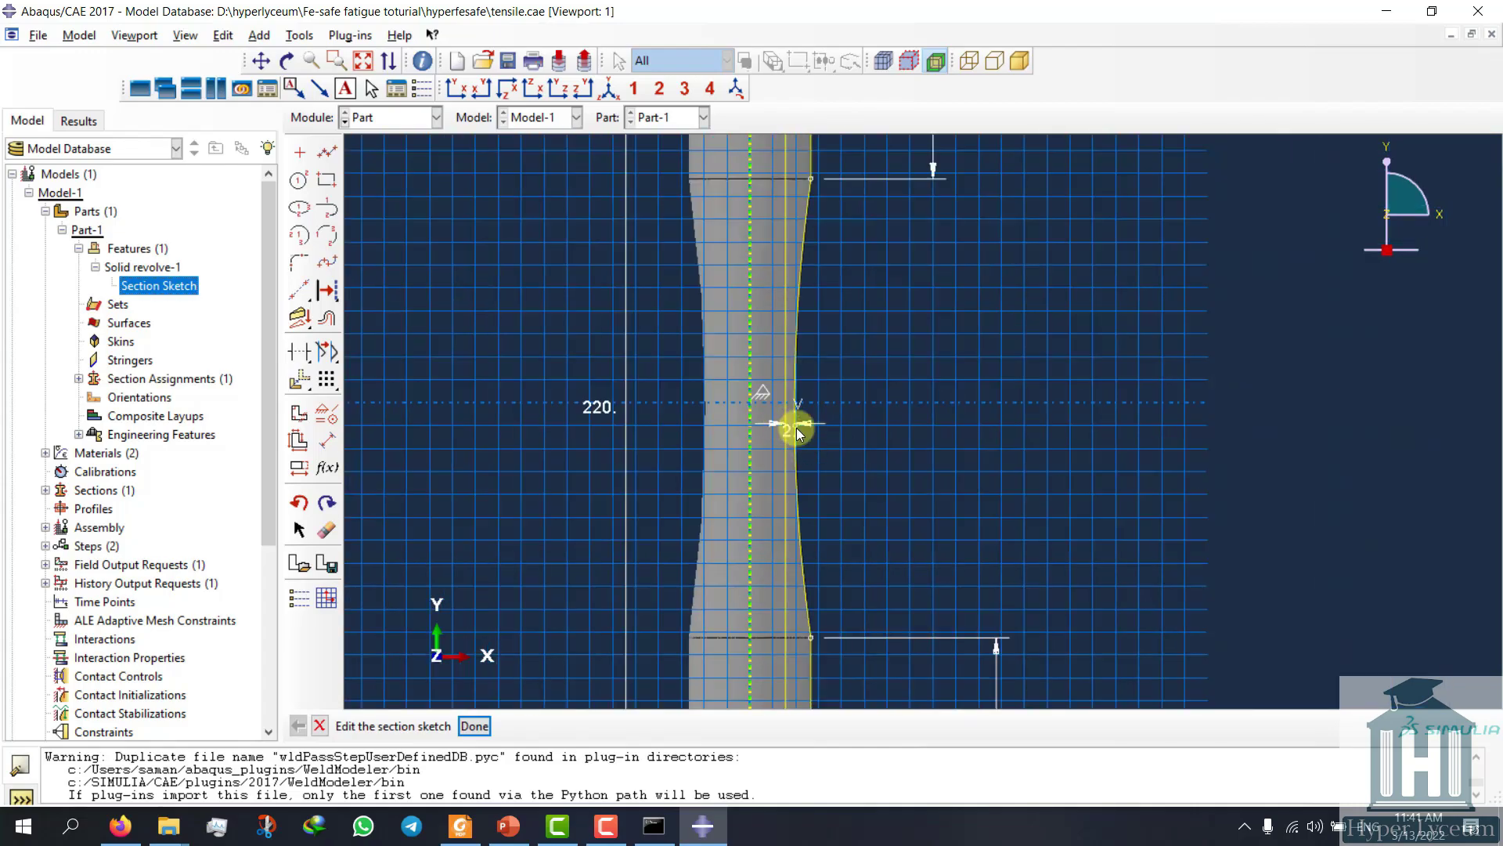
Finish the section sketch and accept the regeneration warning to return to the 3D part.
click(474, 726)
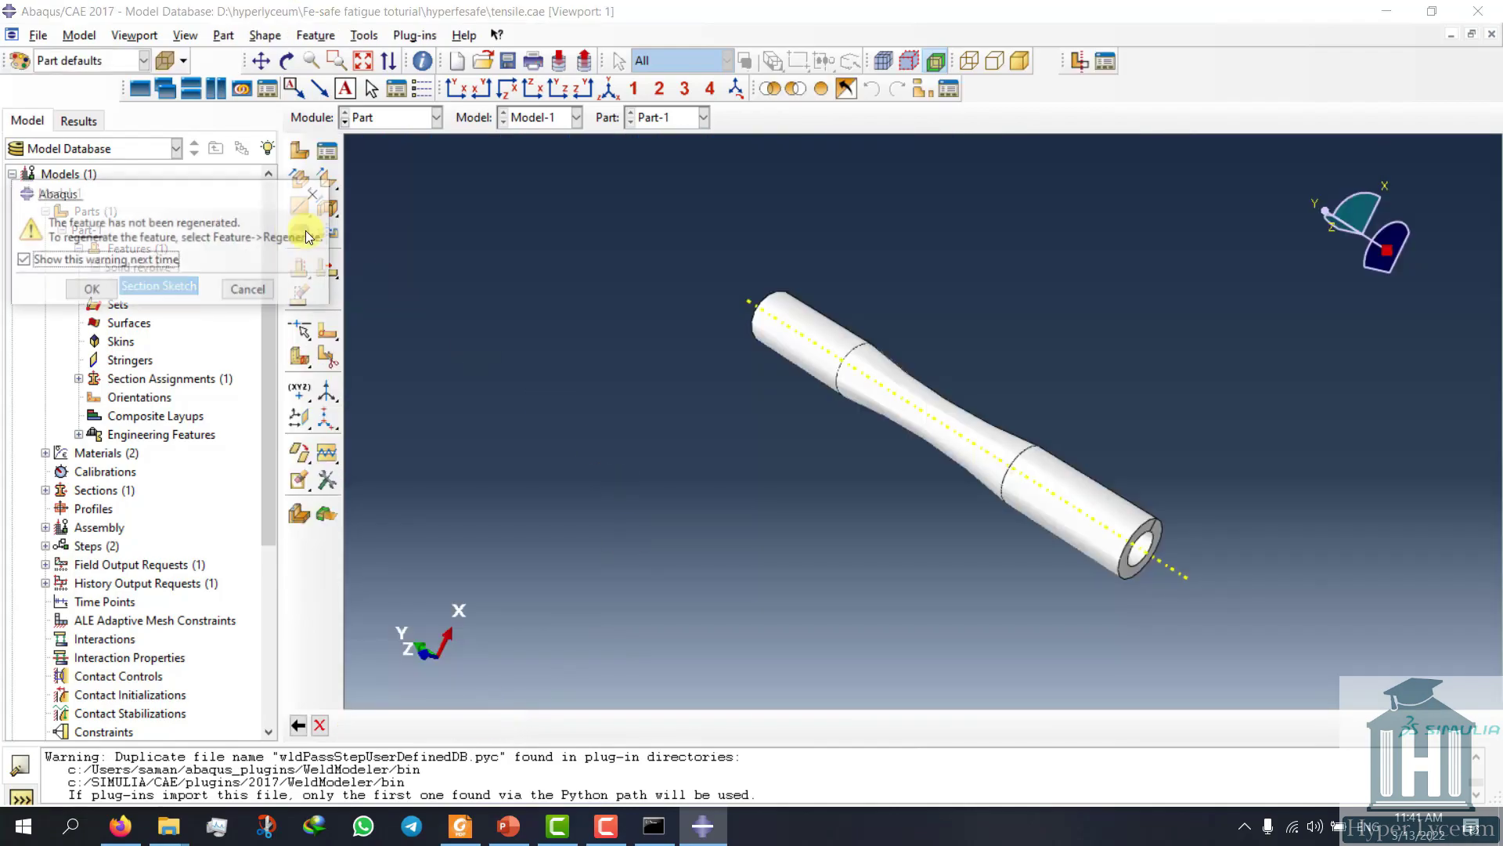
click(84, 288)
click(373, 123)
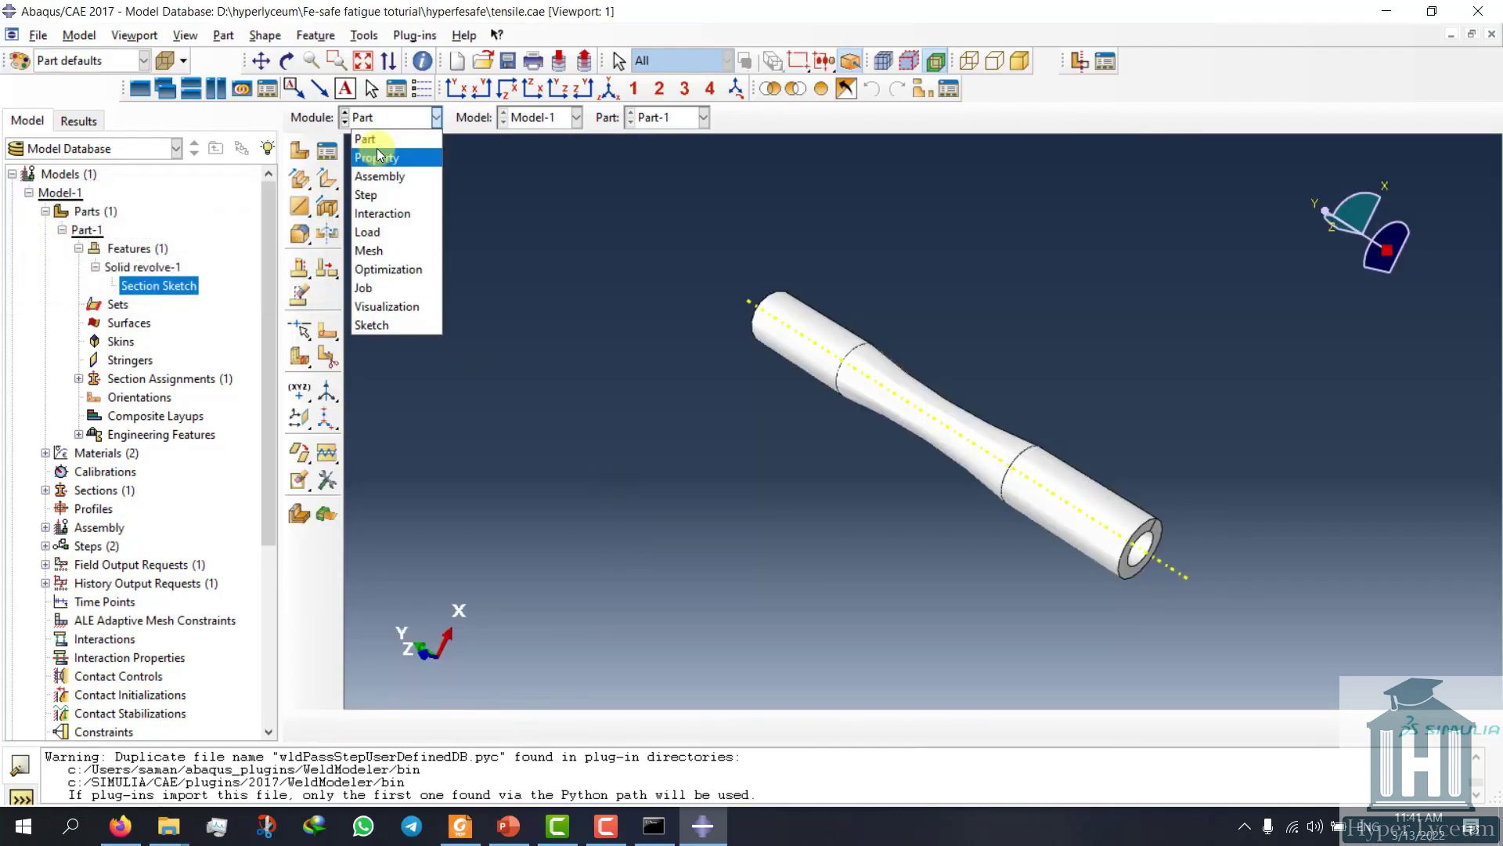
In Property, check al7075's elastic data (70000, 0.32) and plastic yield data (480–570).
click(377, 150)
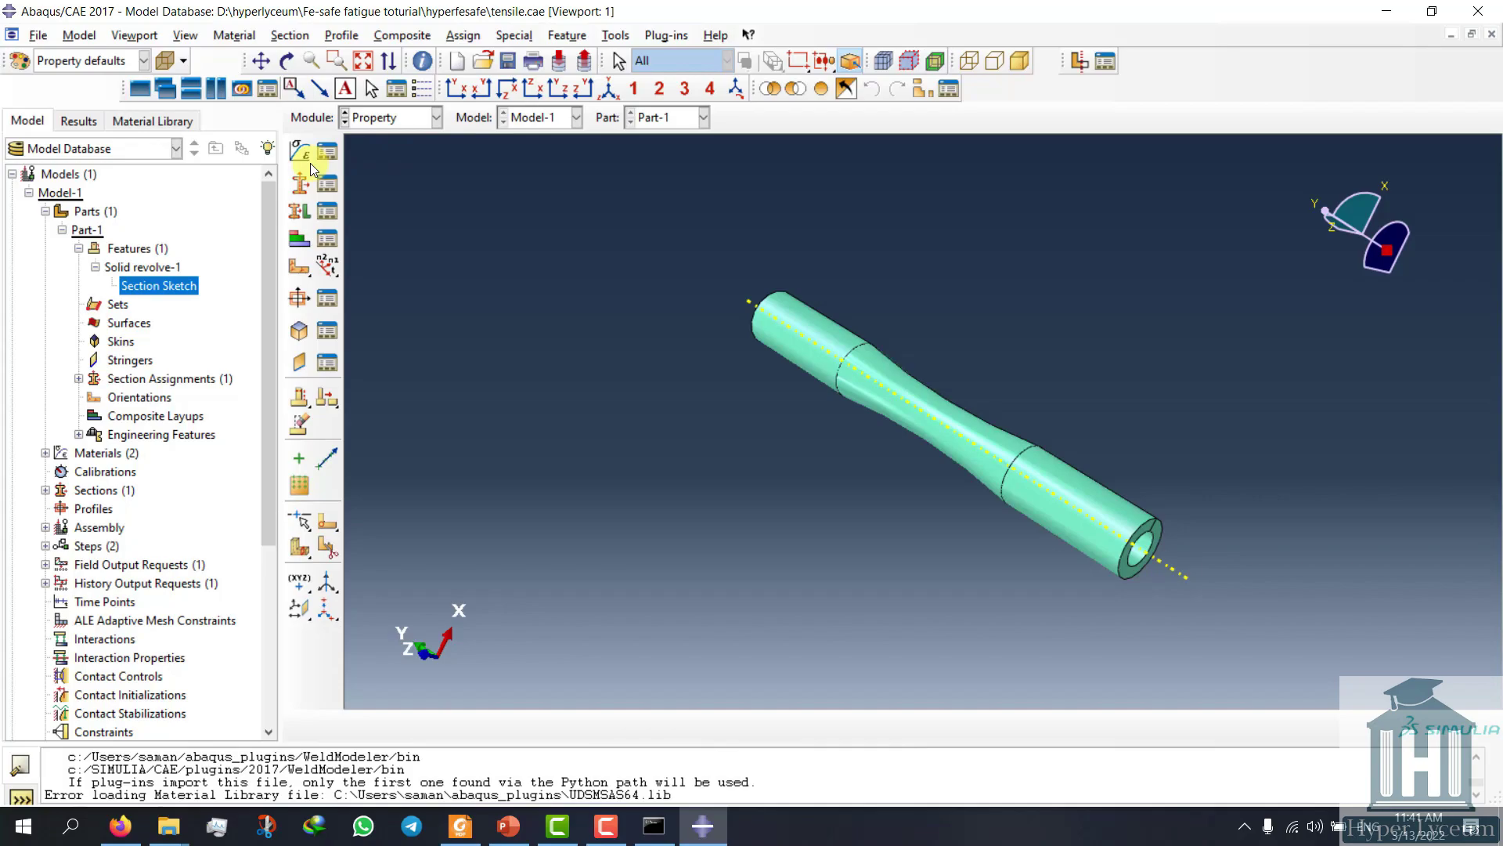
click(328, 155)
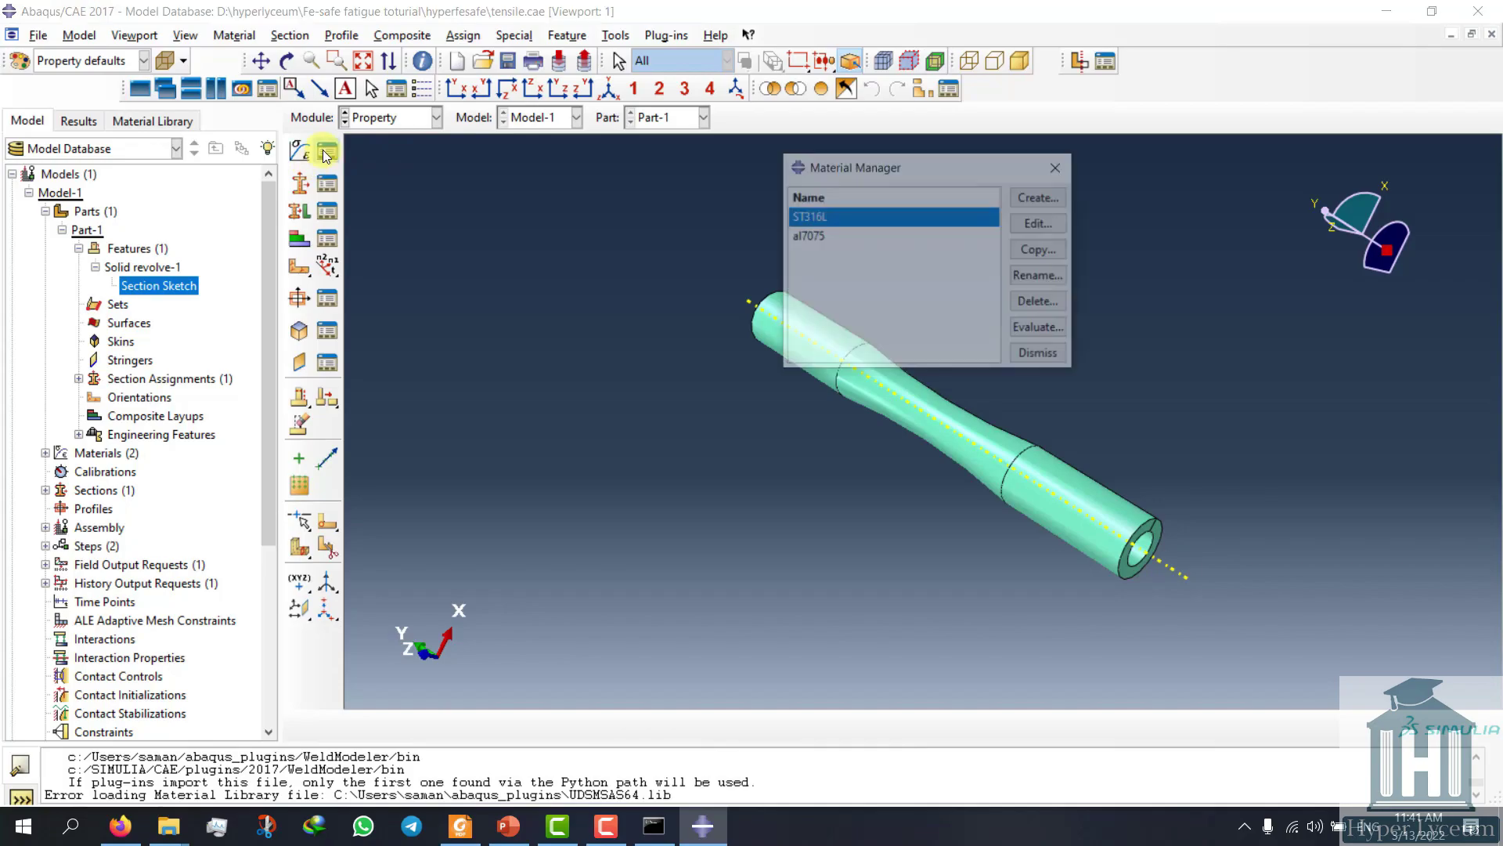
click(822, 235)
click(1040, 224)
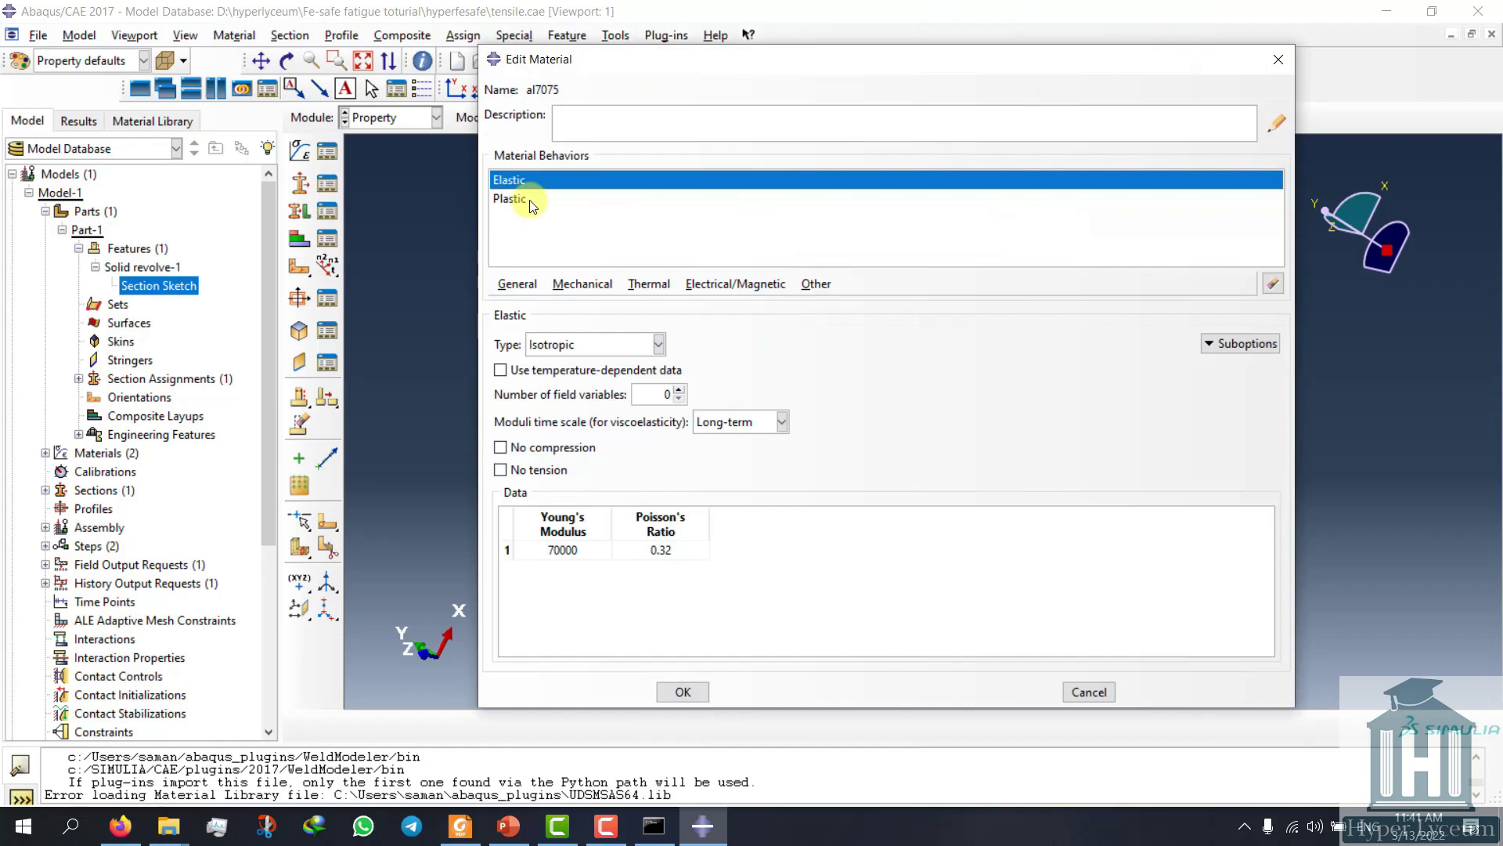
click(530, 202)
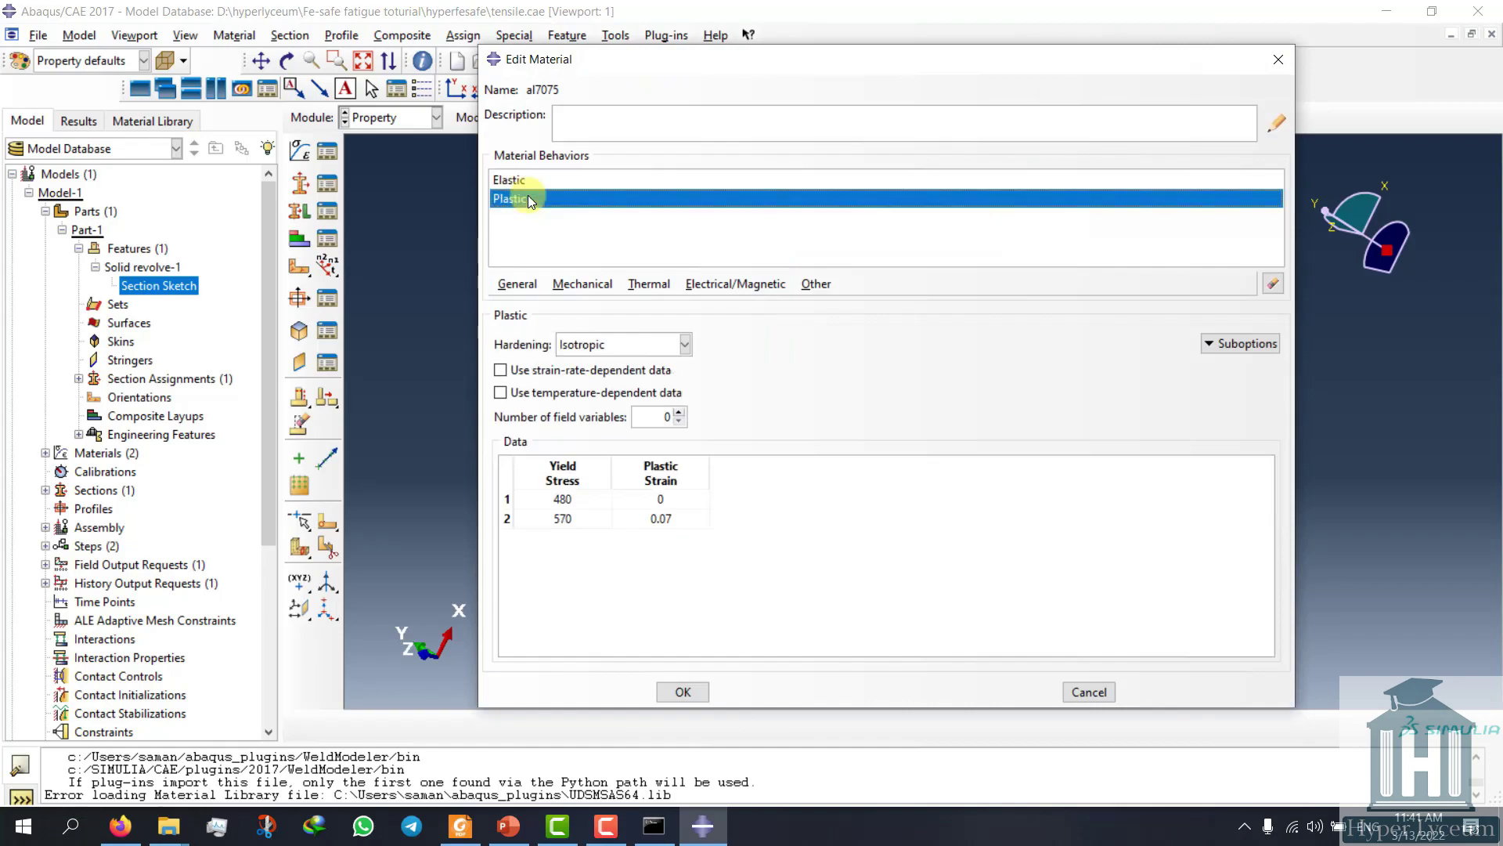
click(523, 178)
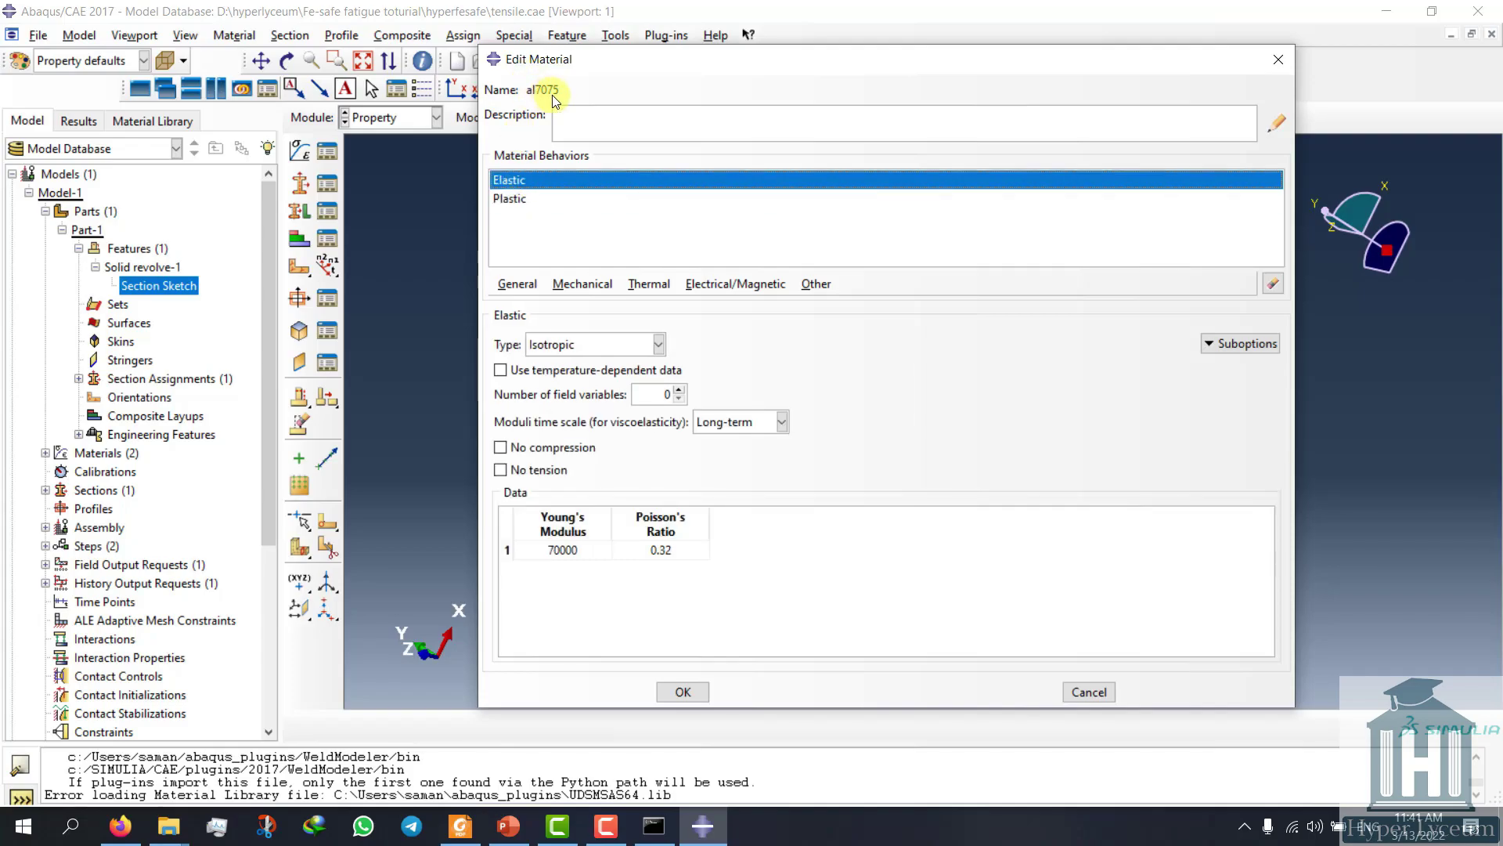
click(684, 692)
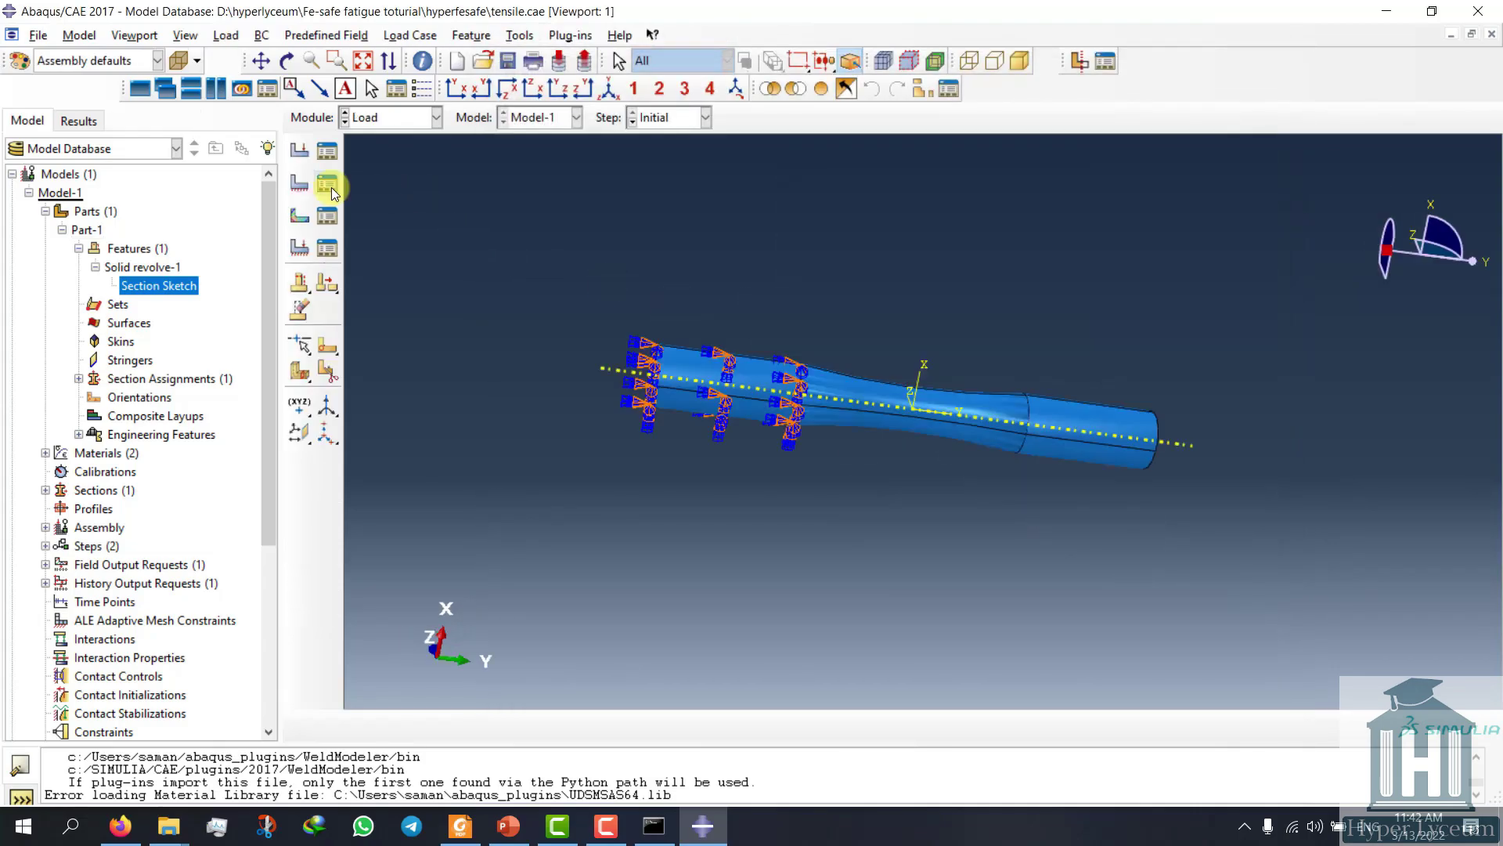
Verify BC-2 in Step-1 applies a U2 displacement of 1 with amplitude Amp-1, unchanged.
click(329, 187)
click(321, 307)
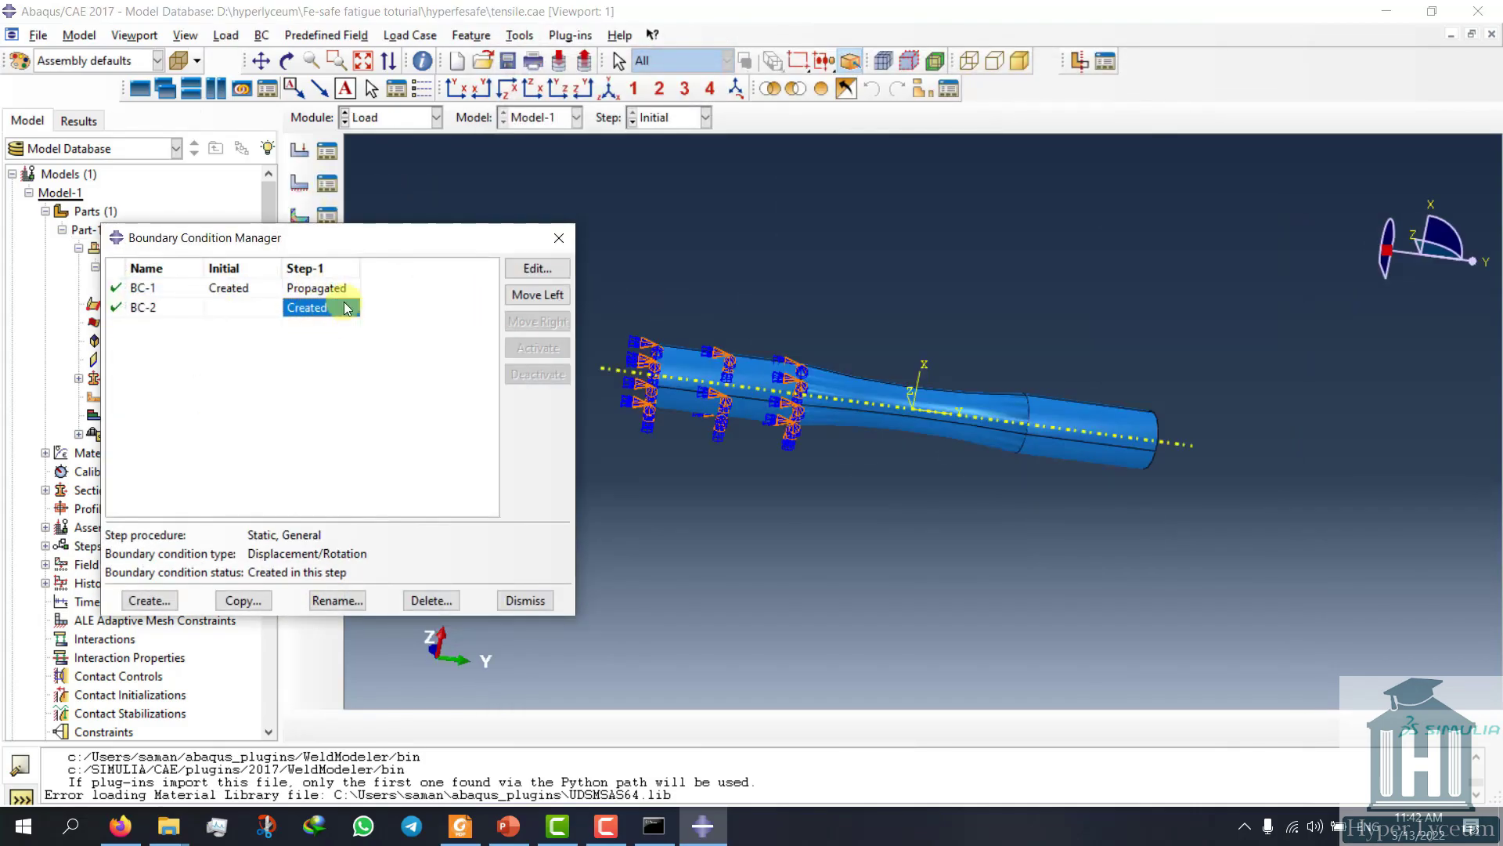
click(537, 268)
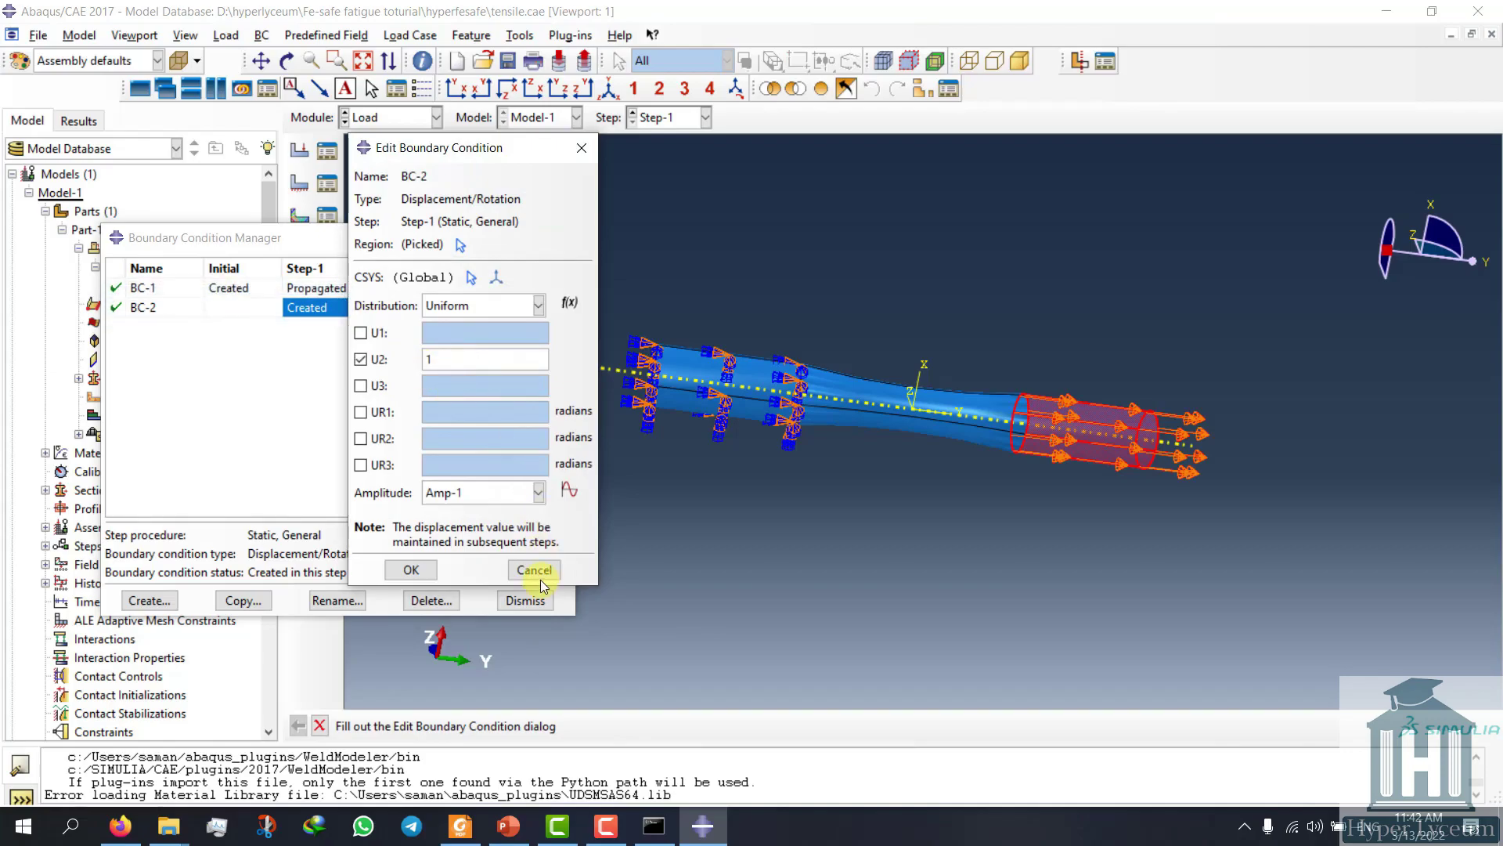
click(534, 569)
click(531, 598)
Switch to the Mesh module and rotate the meshed specimen into view.
click(391, 118)
click(390, 241)
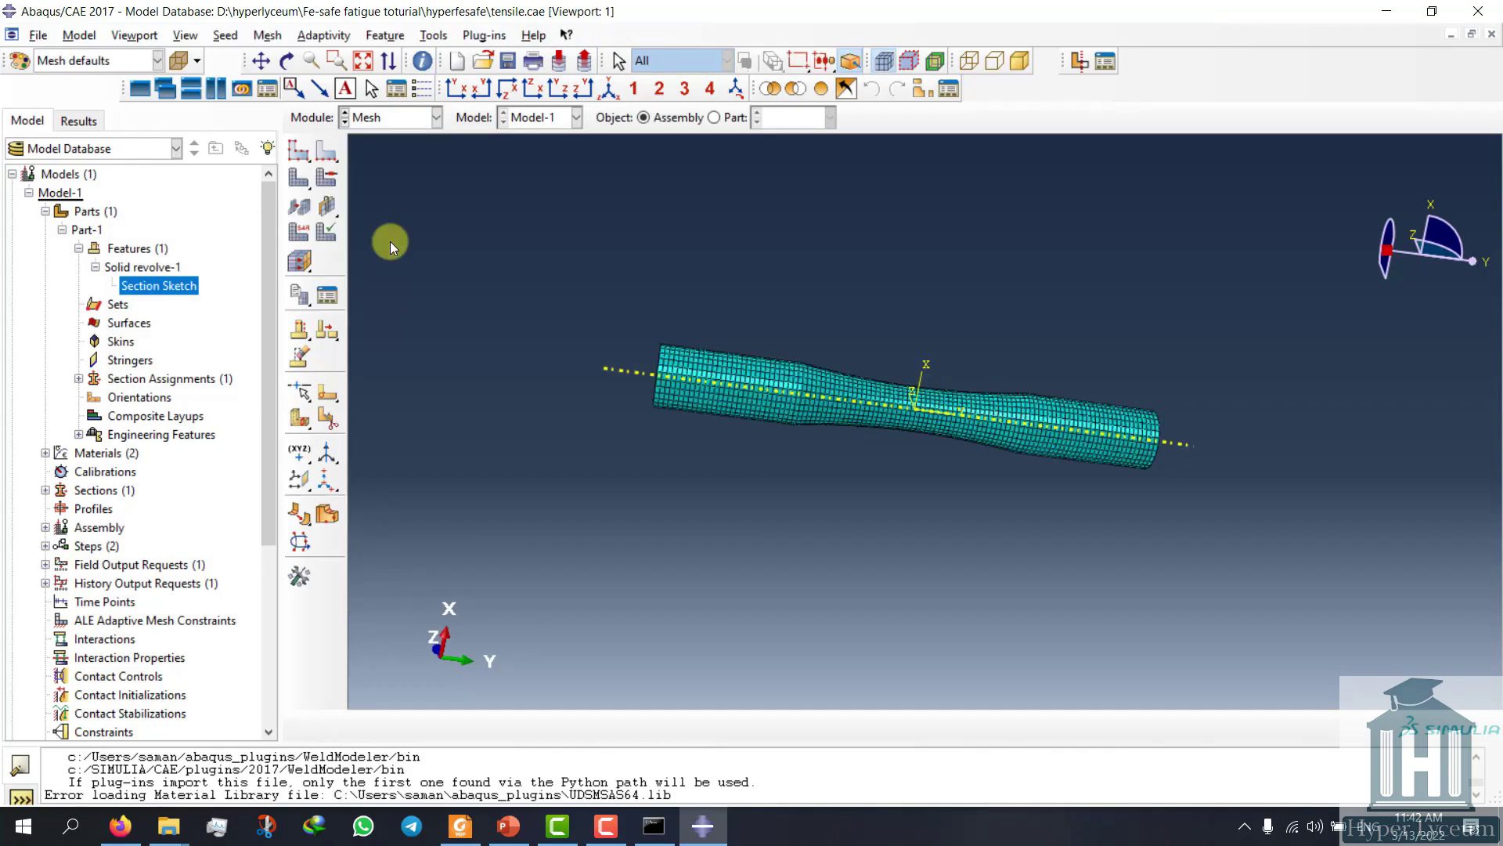
ctrl+alt+drag(1259, 494, 938, 458)
Open the completed Job-1 results and plot Mises stress contours on the deformed specimen.
click(403, 118)
click(363, 287)
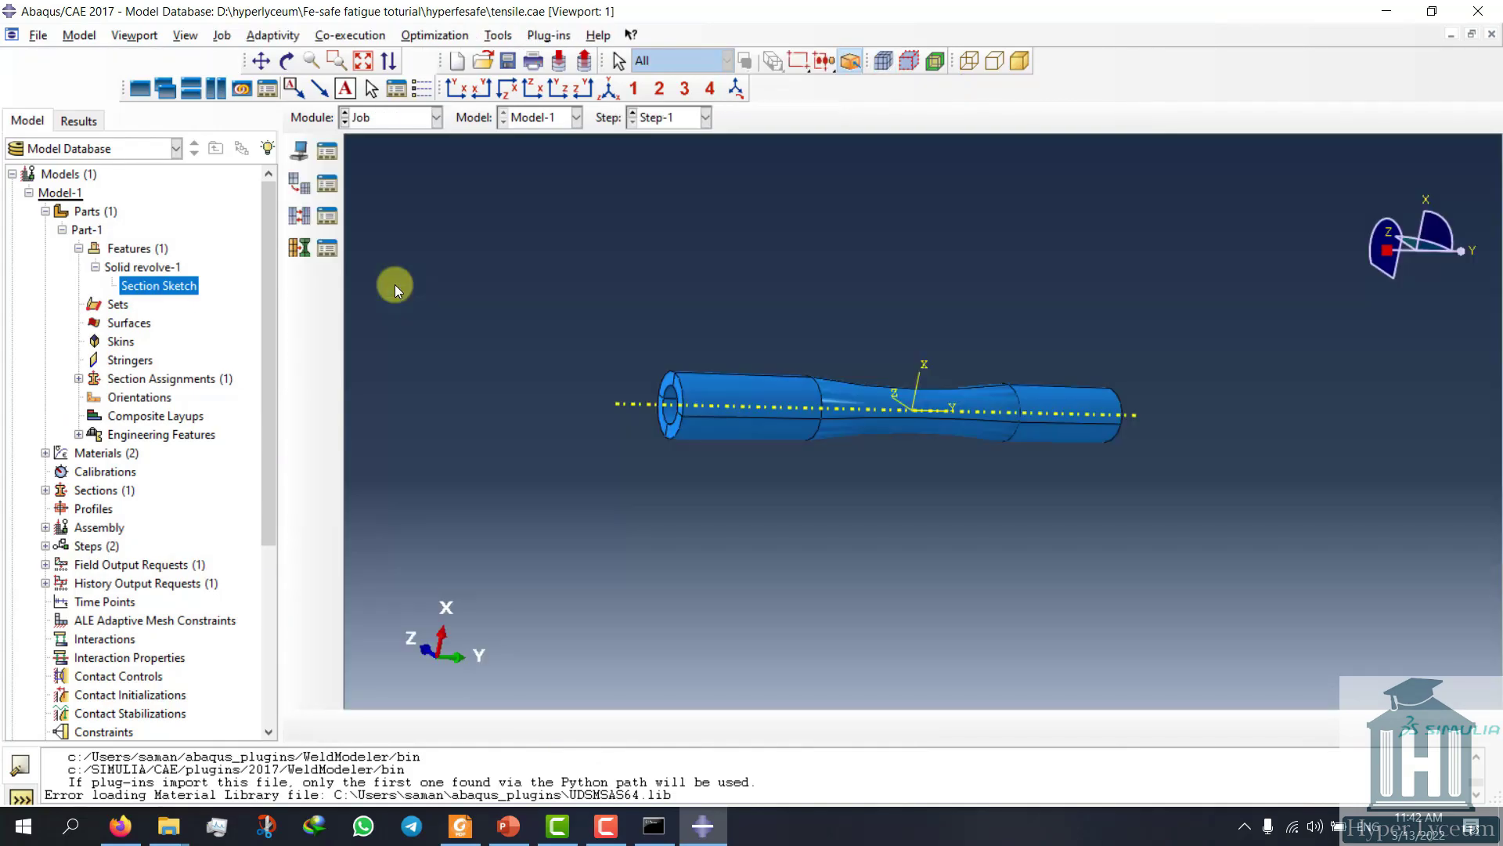
click(328, 151)
drag(693, 172, 772, 285)
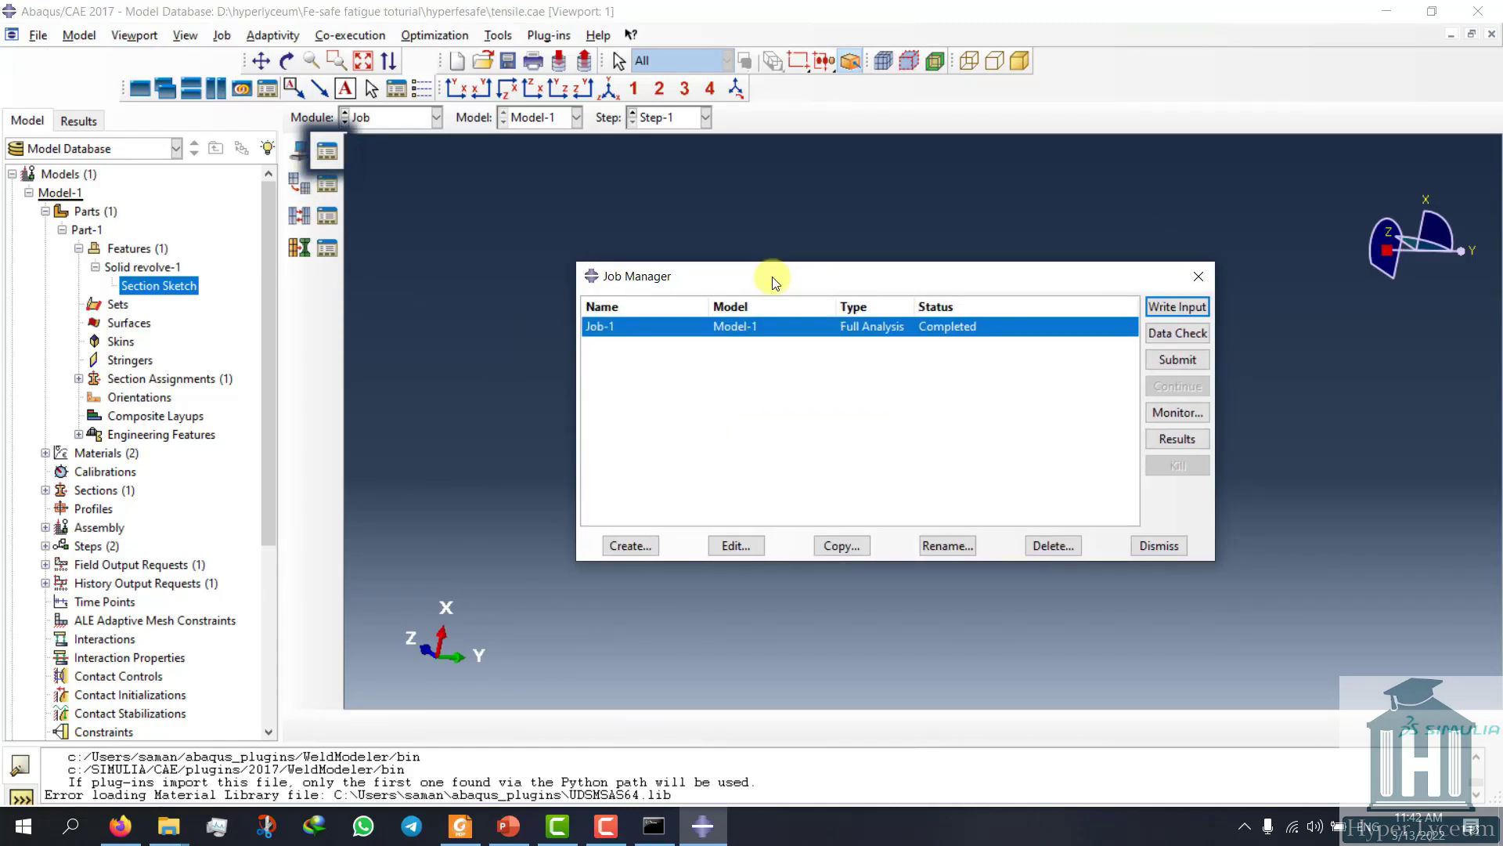
click(1178, 325)
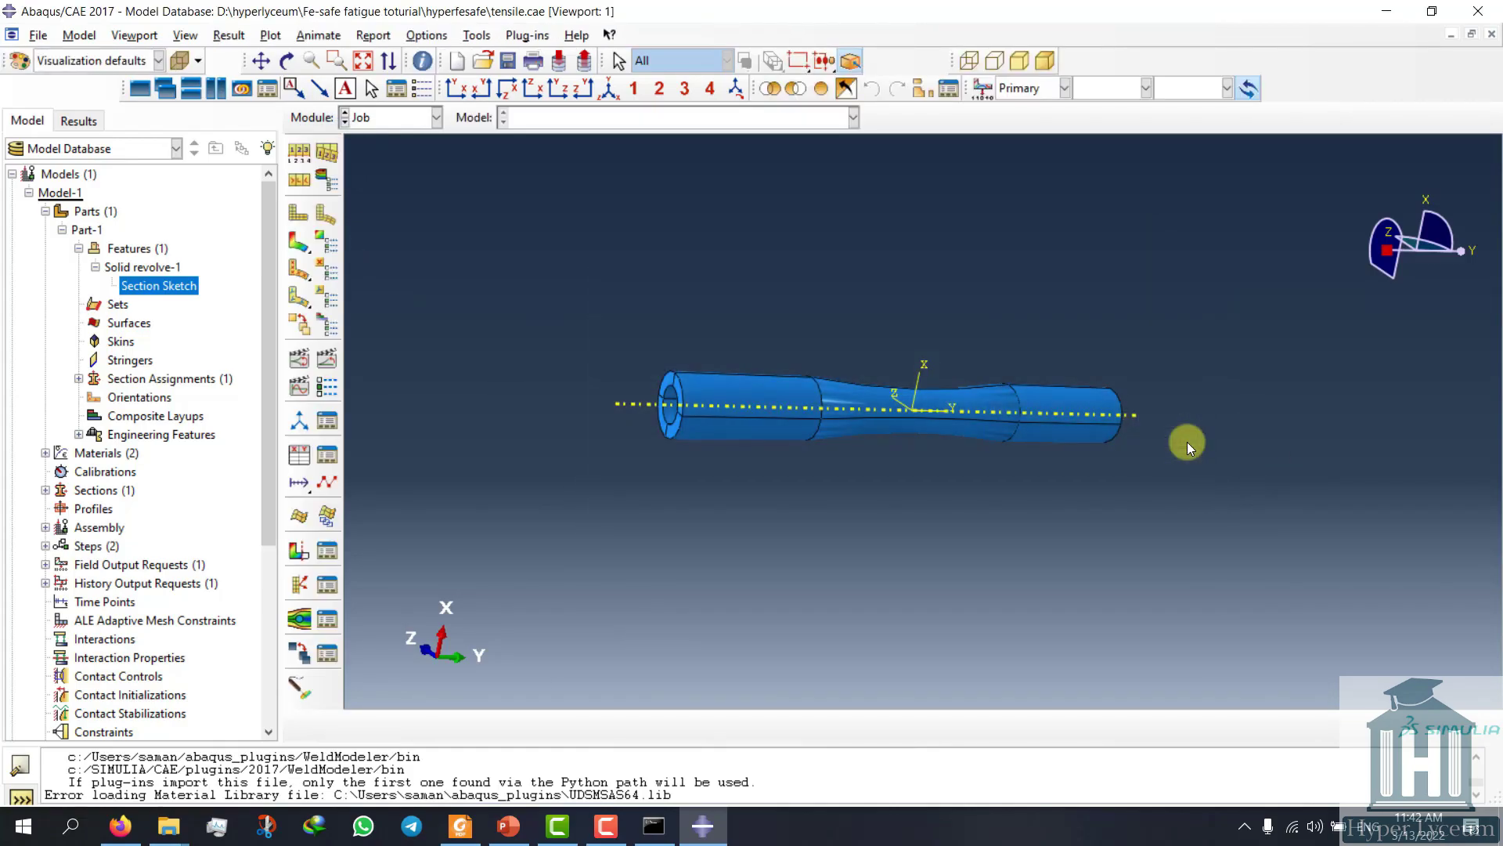
click(301, 247)
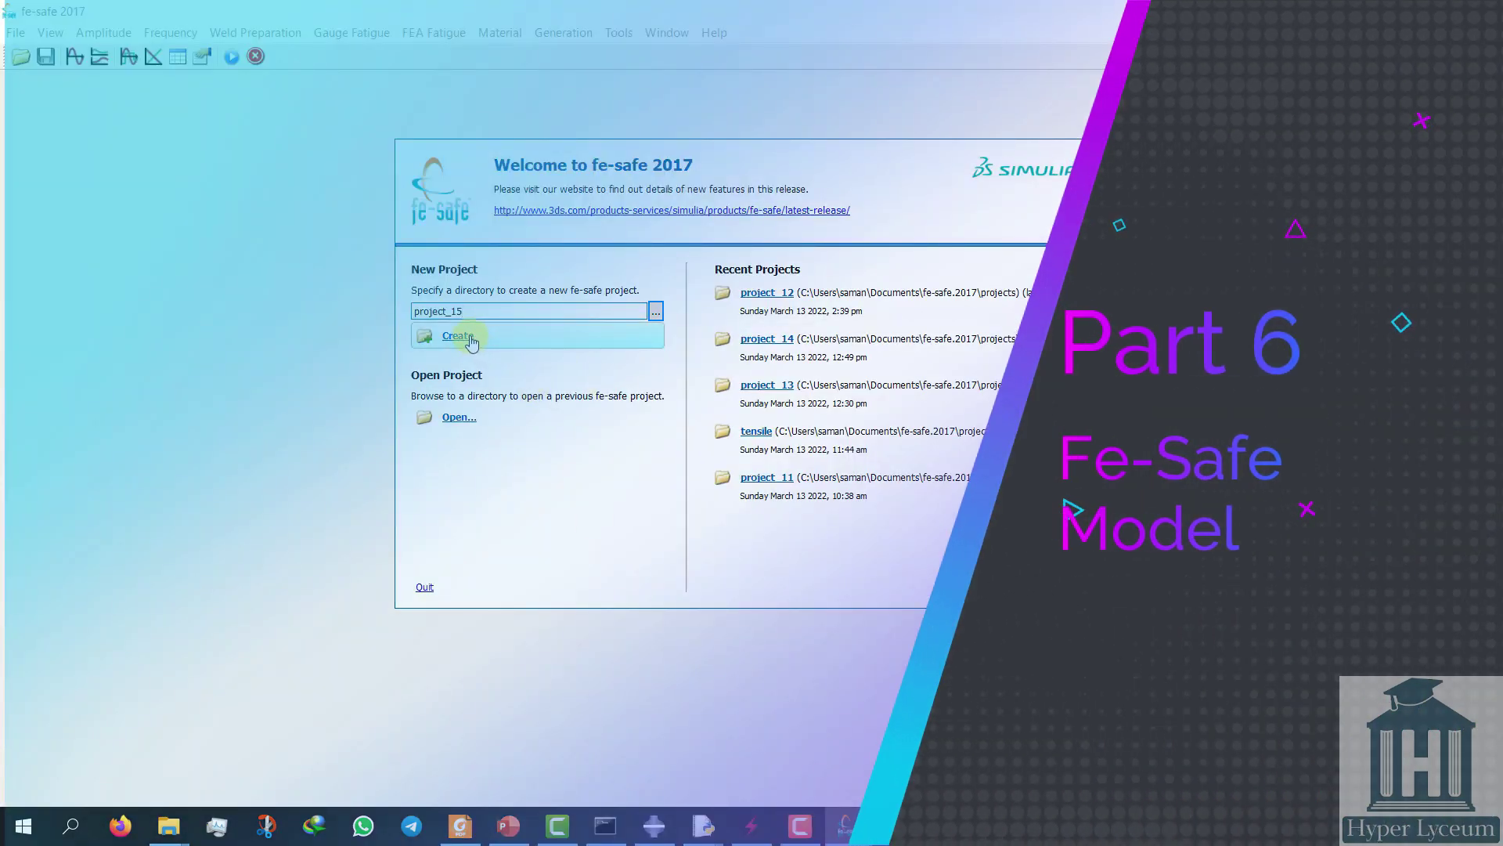
Create fe-safe project project_15 and open the Job-1.odb finite element model.
click(470, 337)
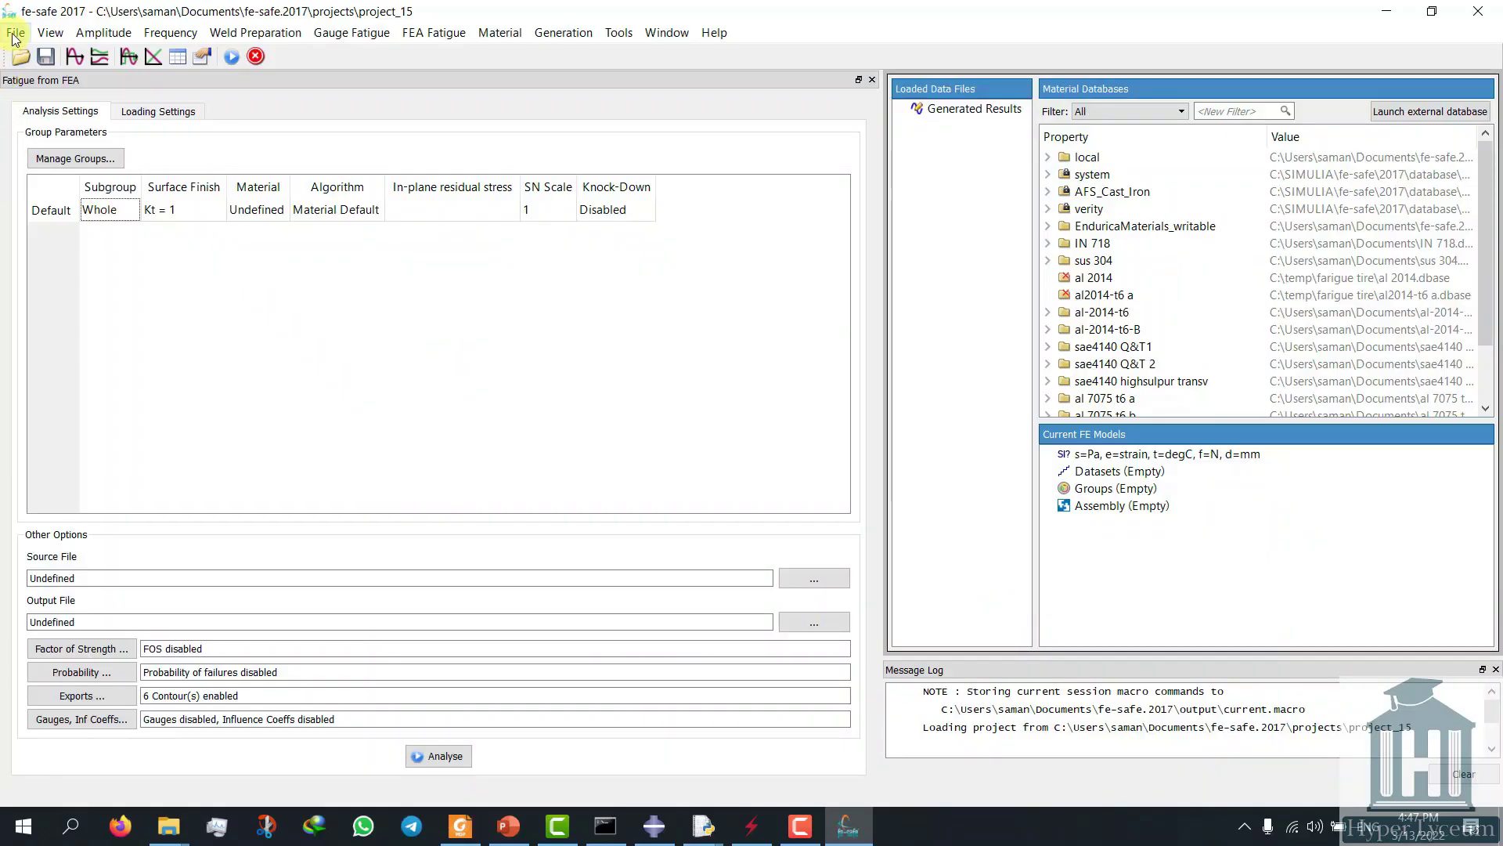
click(16, 32)
mouse_move(35, 90)
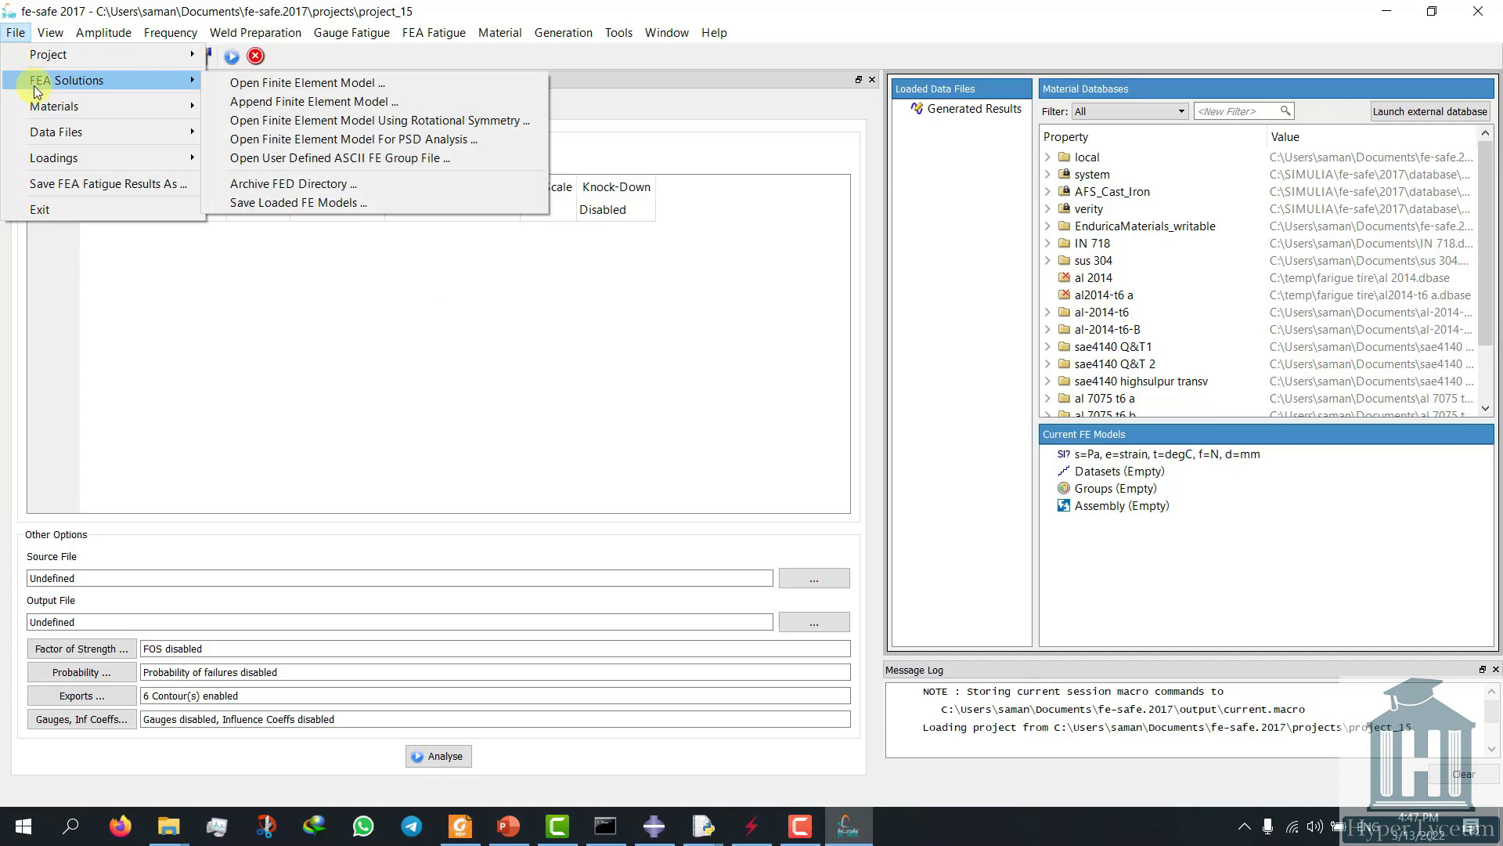
click(286, 83)
click(208, 165)
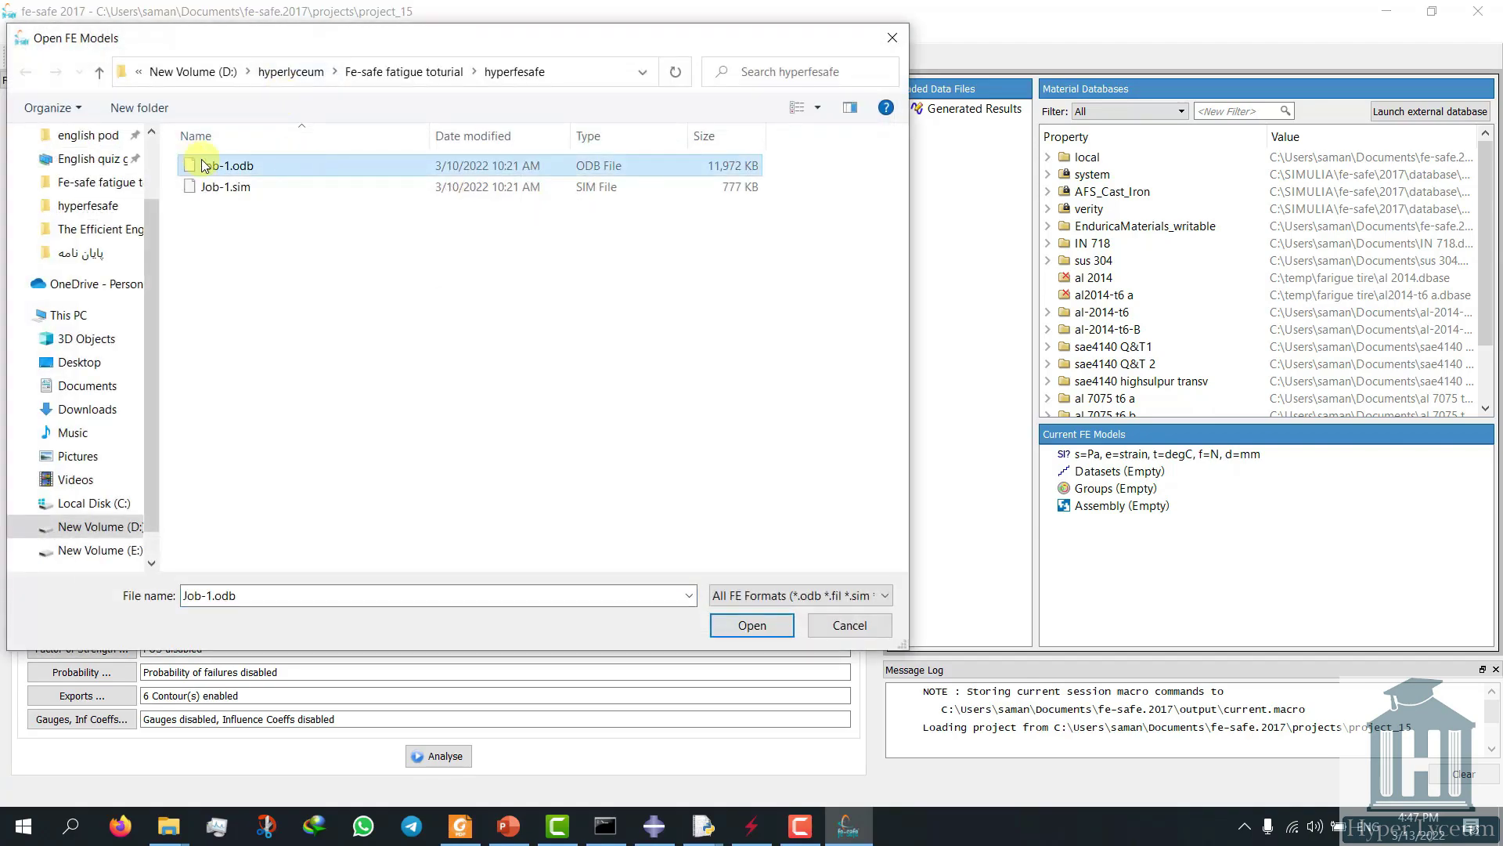
click(751, 625)
Load stresses plus PE strains, set stress units to MPa, and choose to edit groups.
click(672, 437)
click(930, 279)
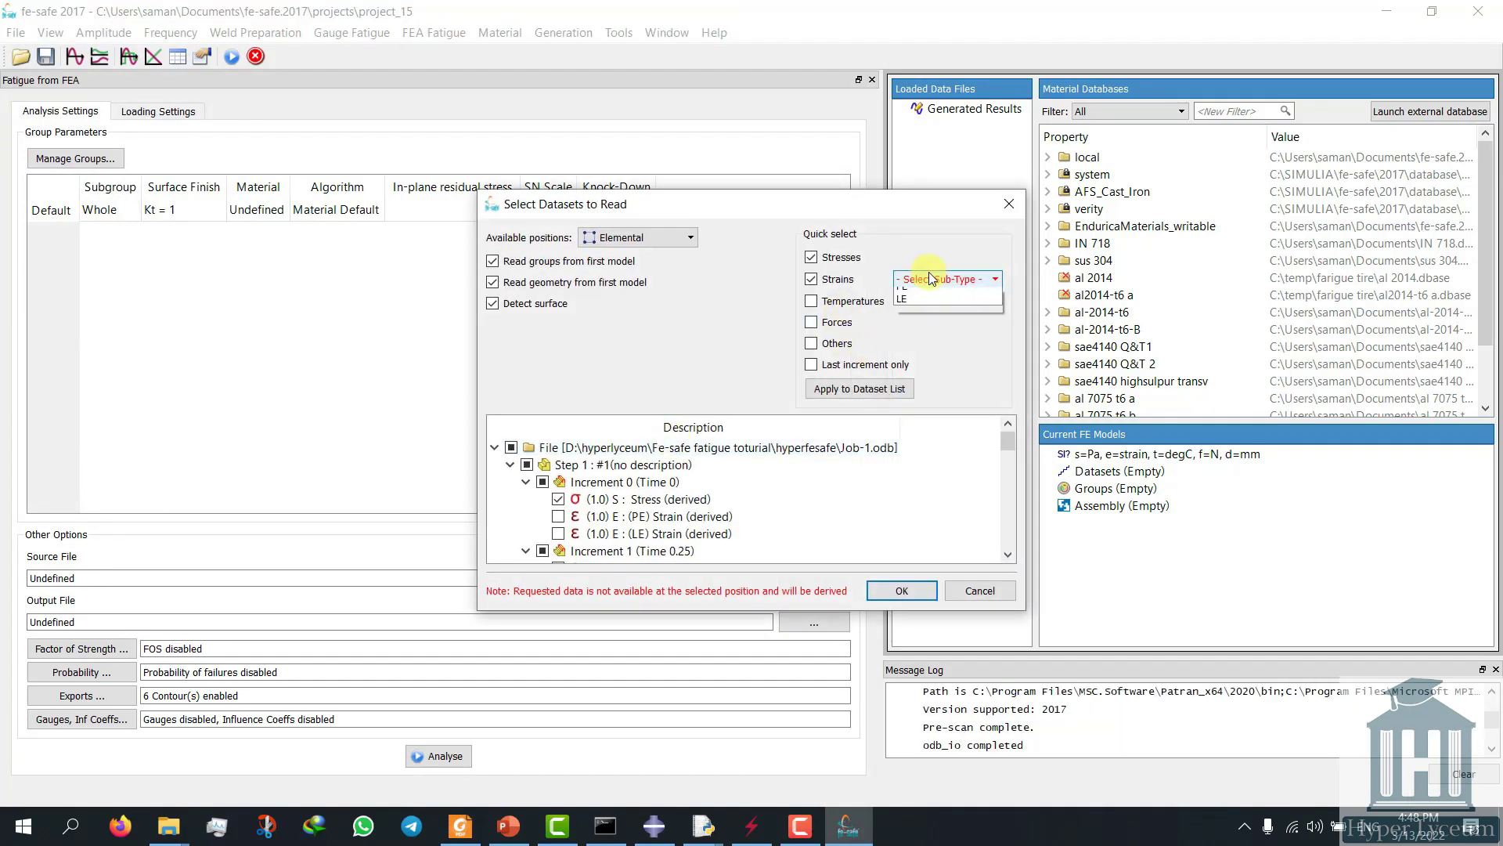
click(908, 306)
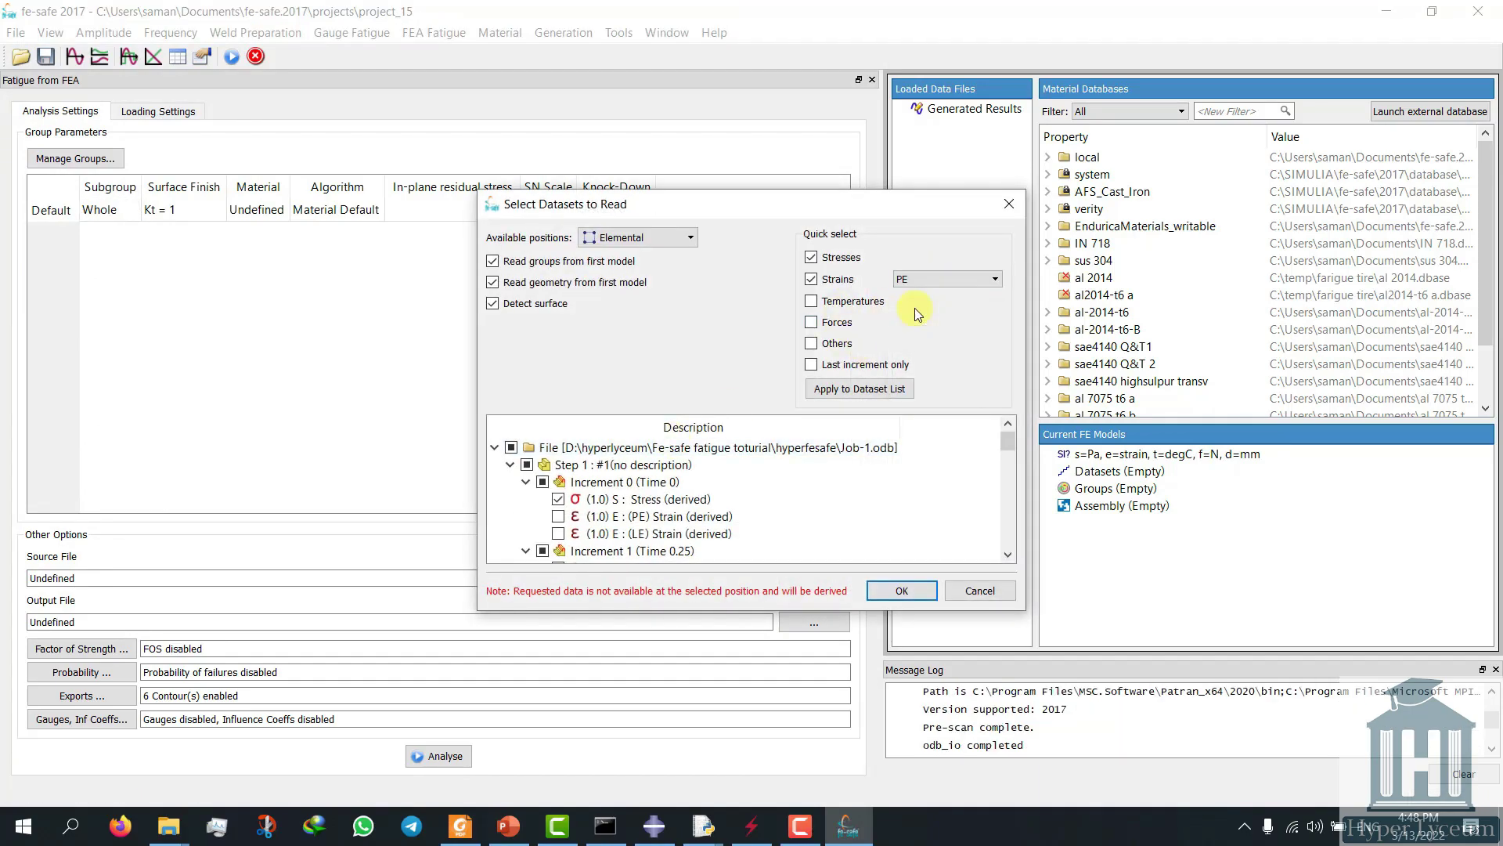
click(902, 591)
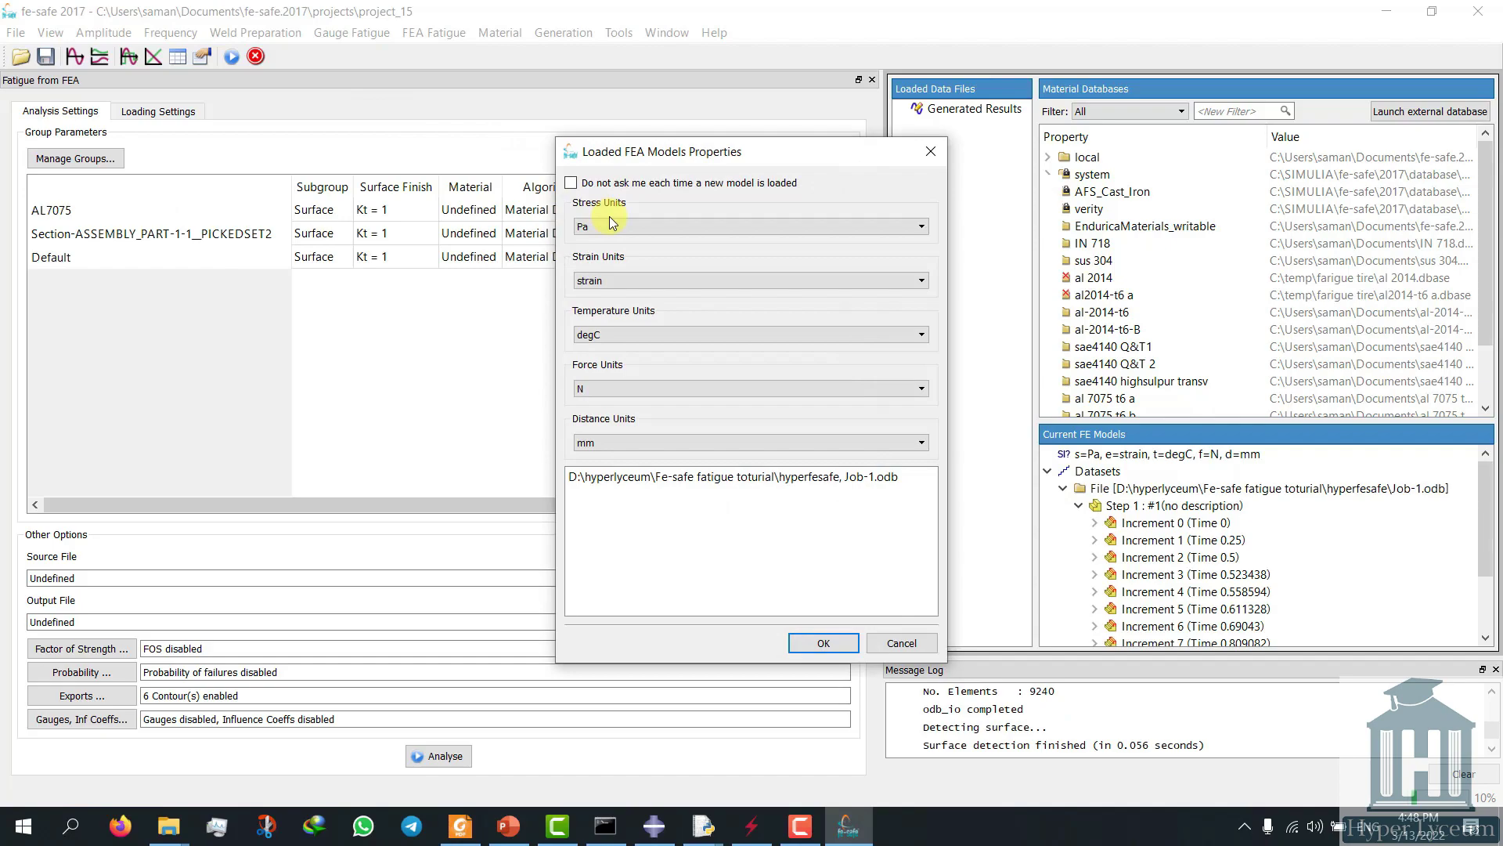
click(613, 226)
click(618, 278)
click(811, 650)
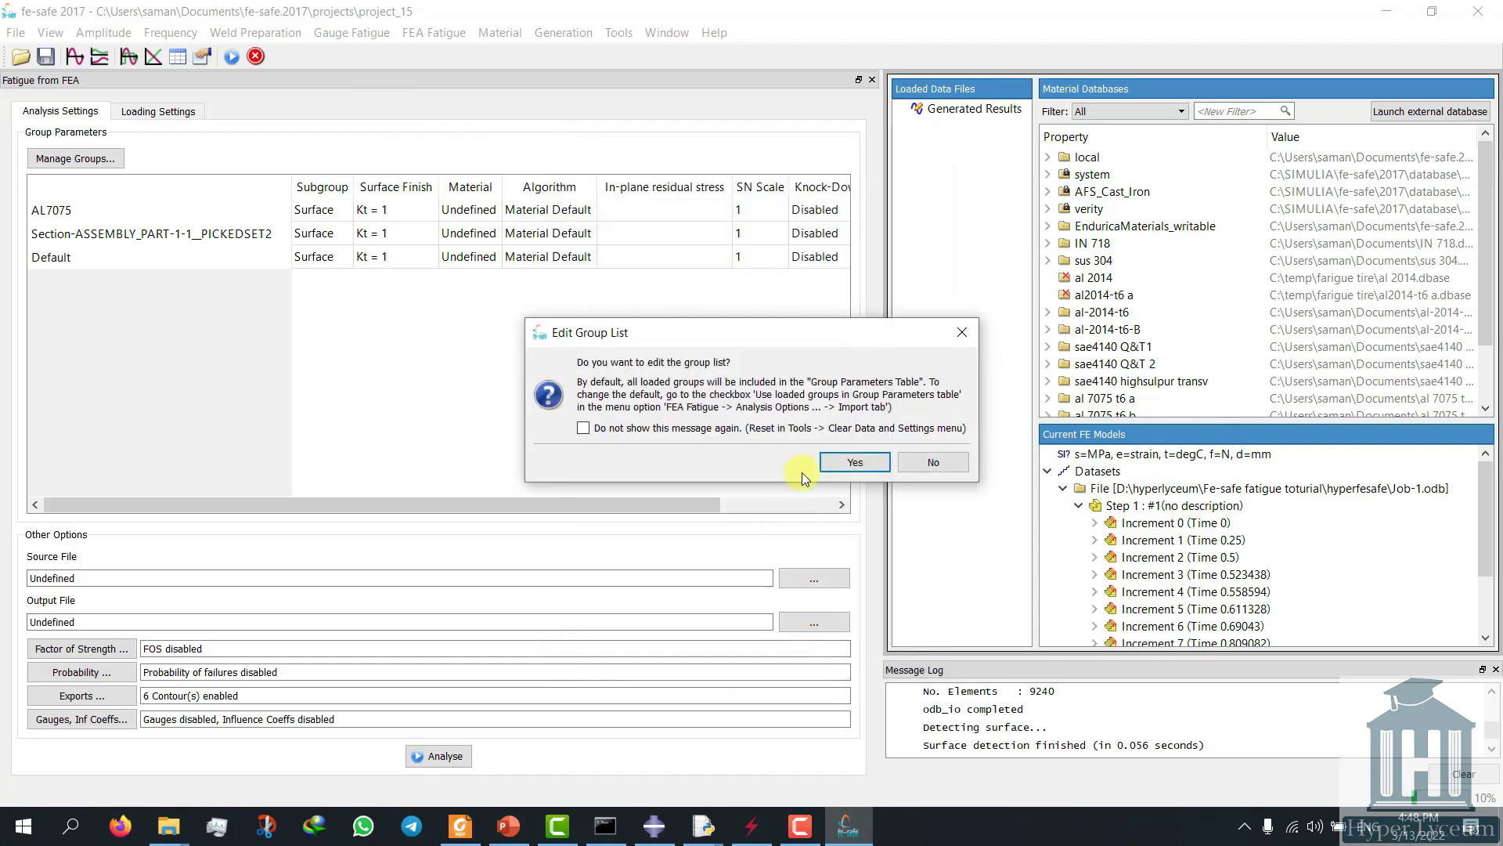
click(855, 463)
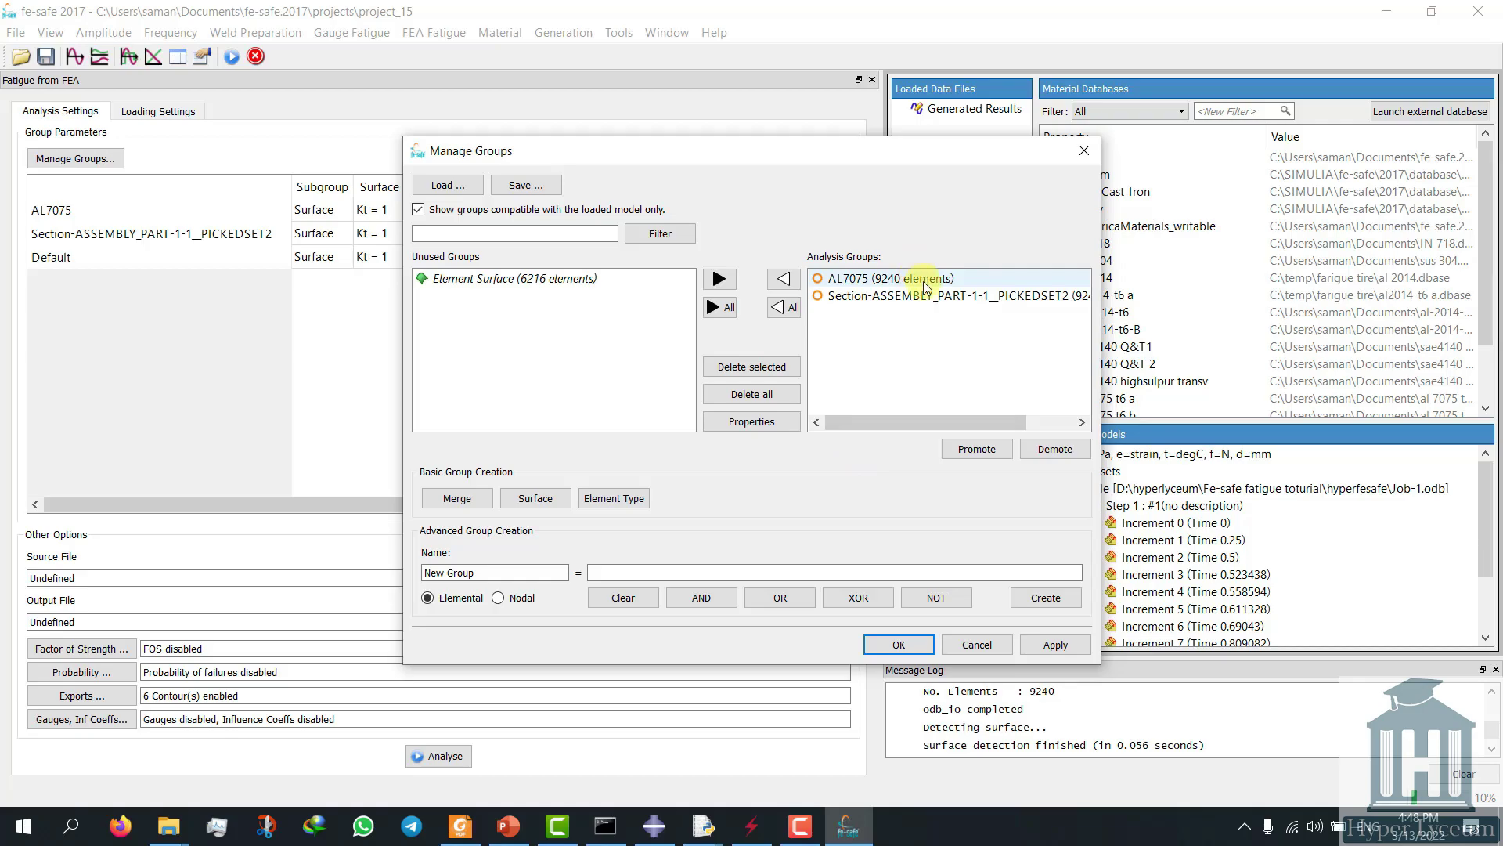
Keep AL7075 and section groups, then set all three groups' subgroup to Whole Group.
click(899, 644)
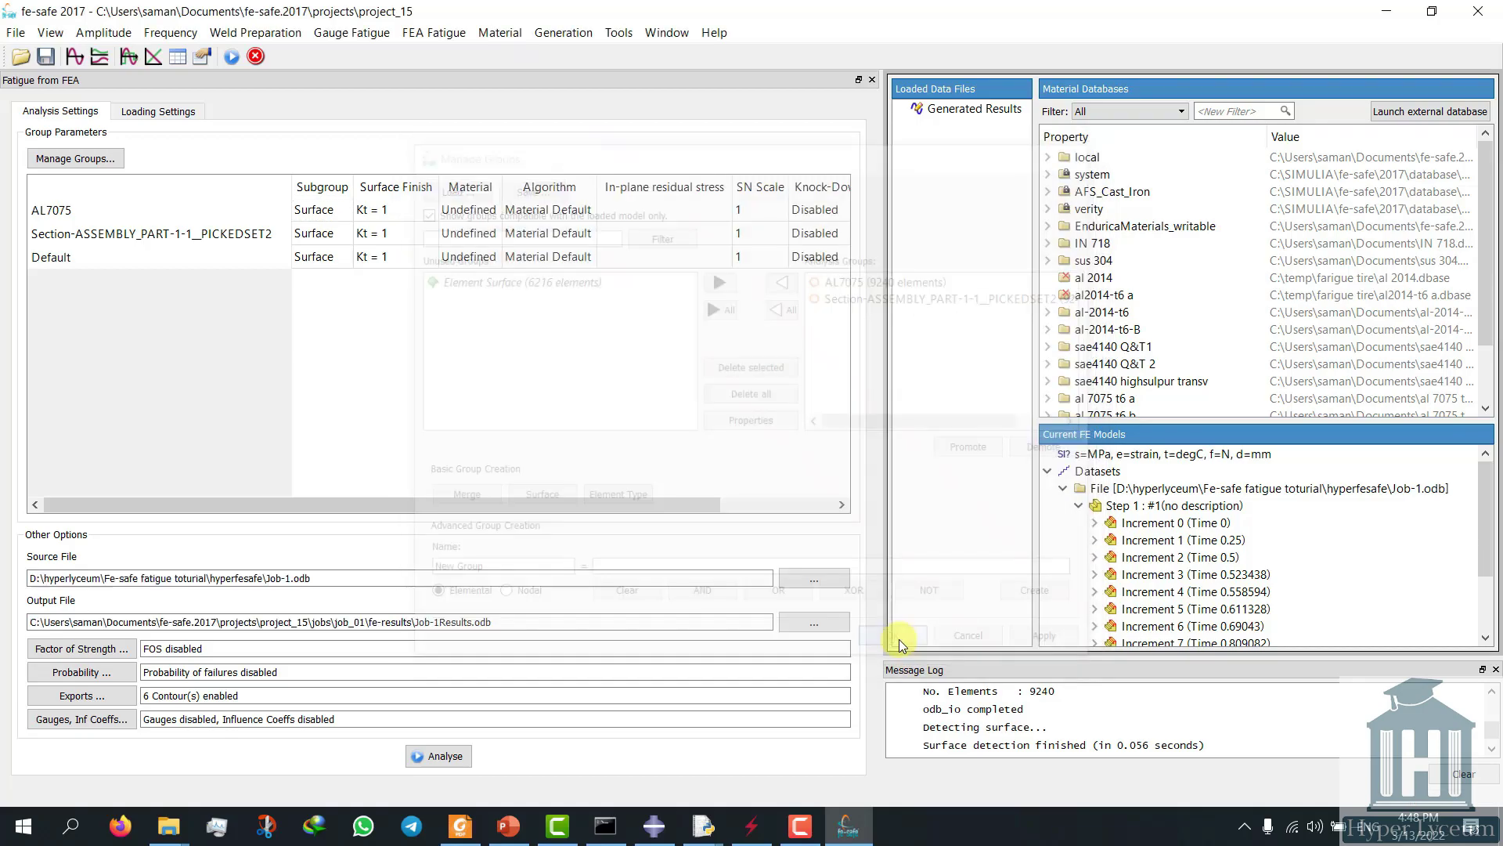
click(1438, 551)
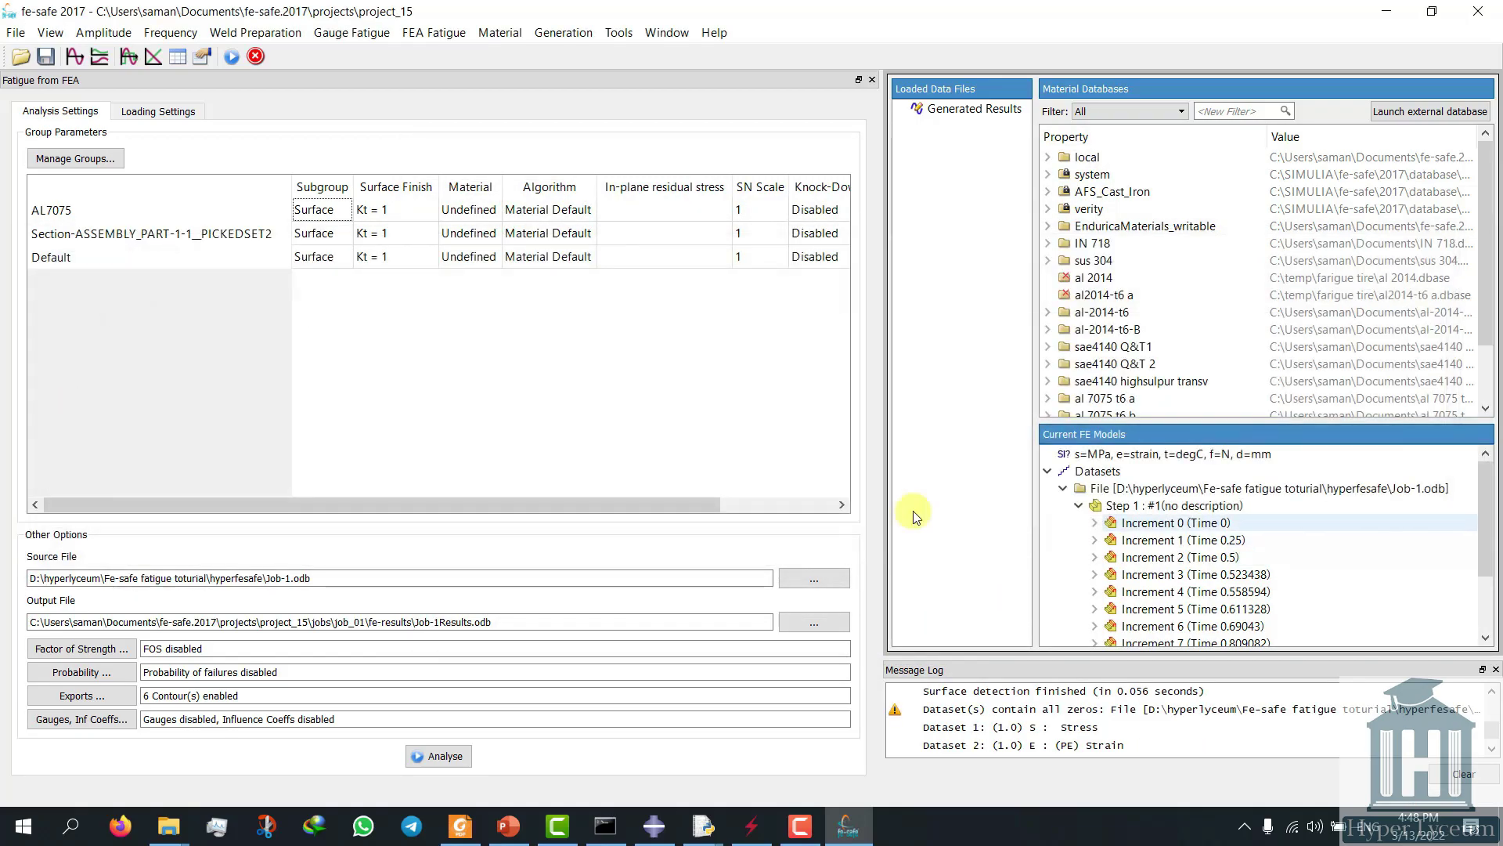
scroll(1285, 577, down, 2)
double_click(323, 186)
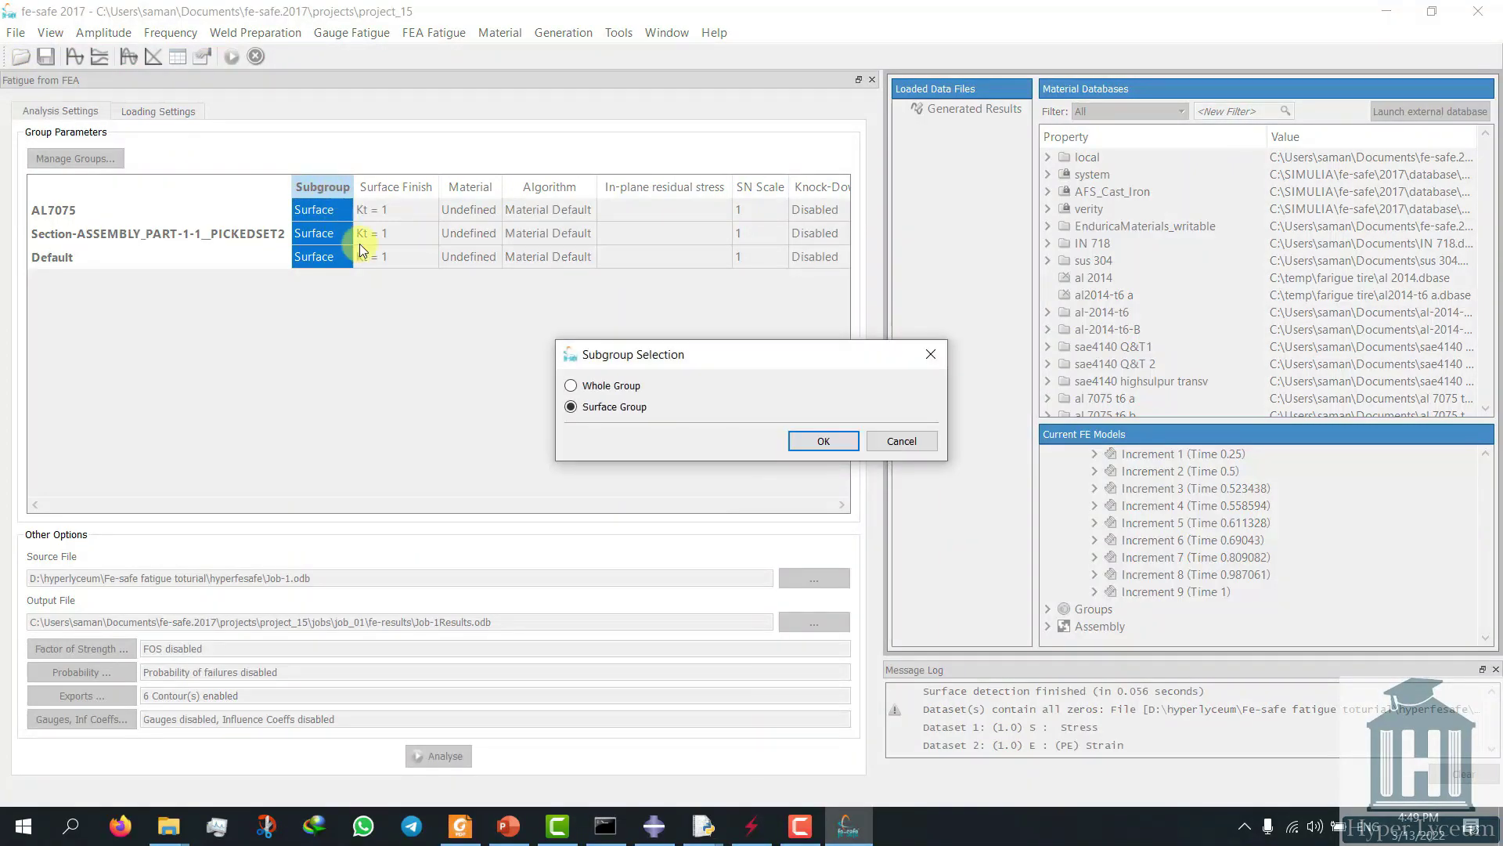
click(611, 386)
key(Return)
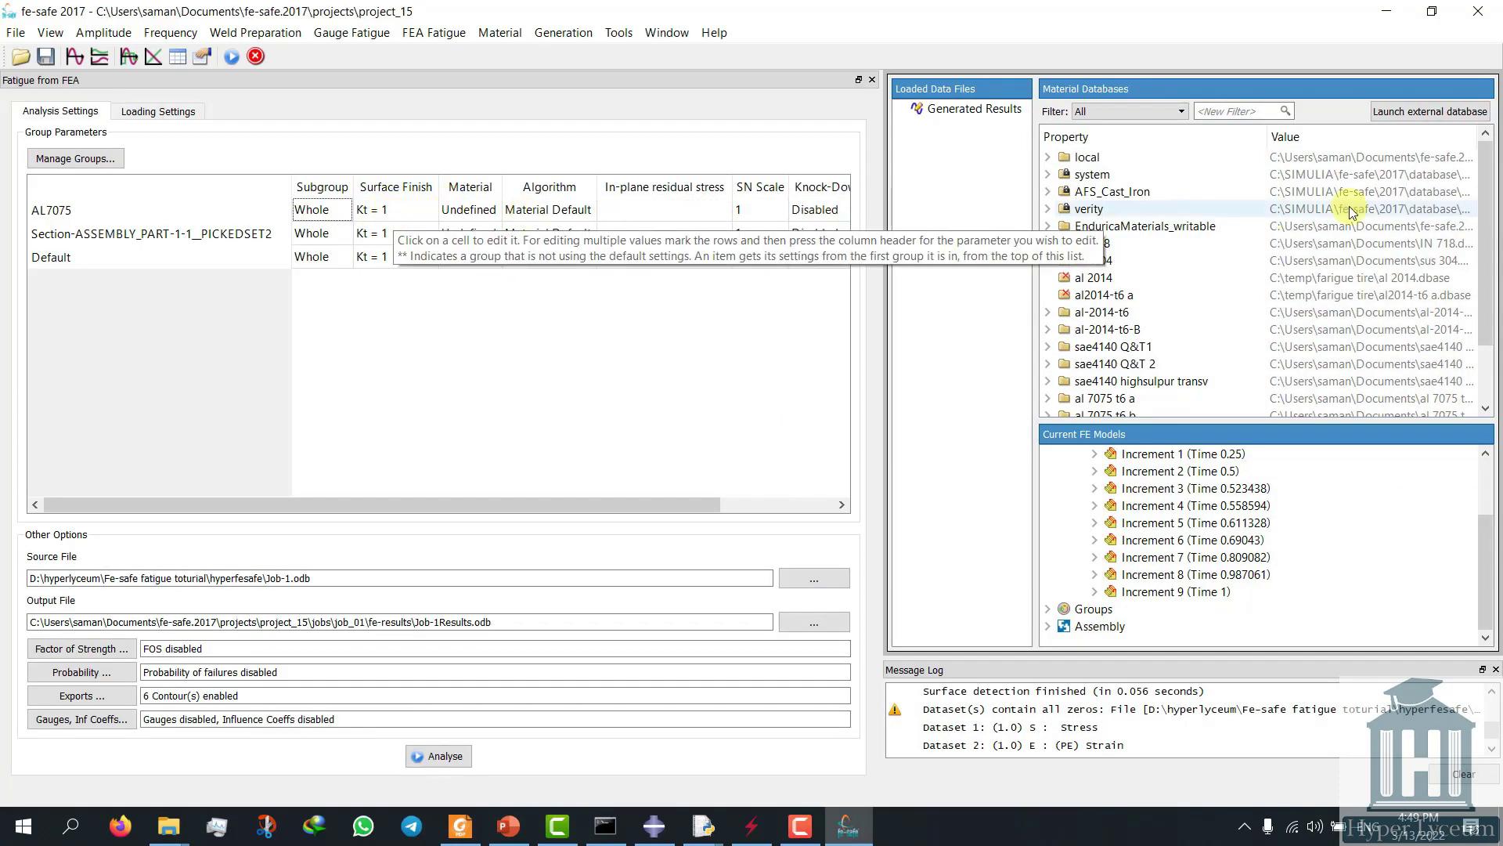
click(1051, 157)
Review AL7075 T6's UTS and b exponent, then assign AL7075 T6 to all three groups.
scroll(1228, 344, down, 10)
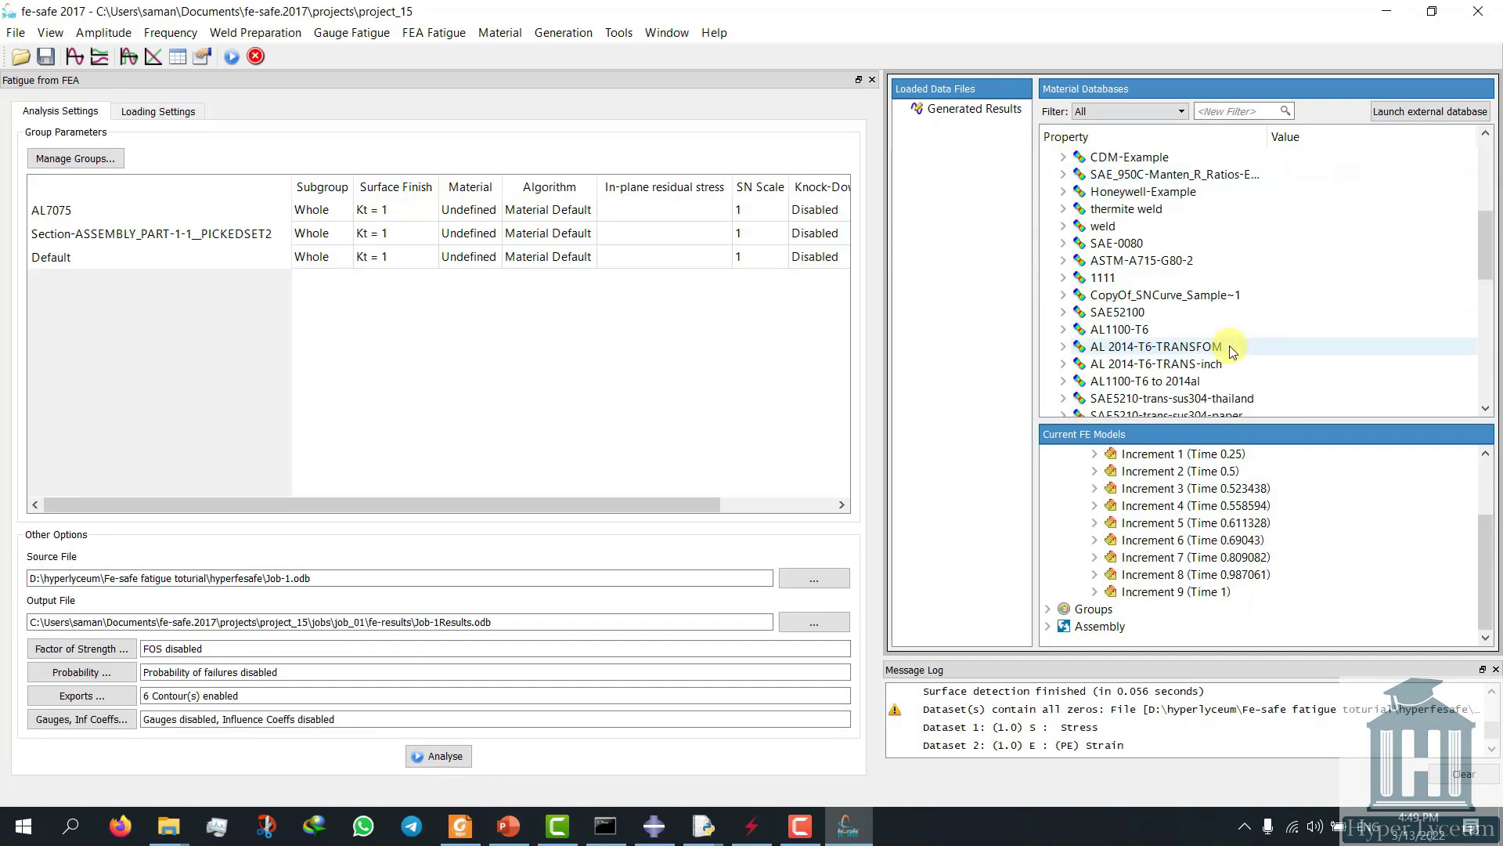
double_click(1127, 279)
scroll(1492, 223, down, 1)
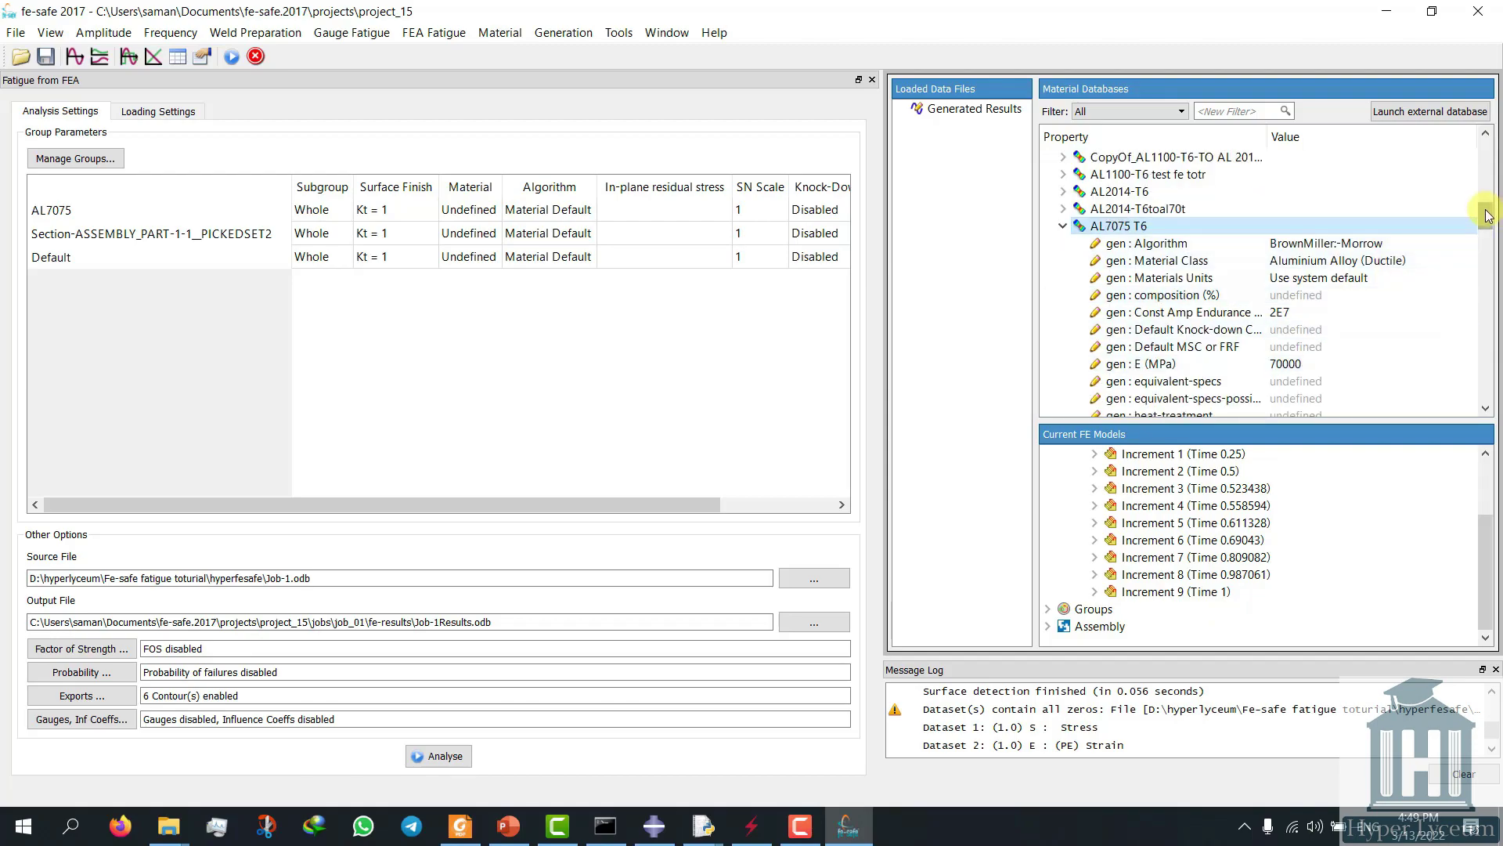
scroll(1488, 217, down, 3)
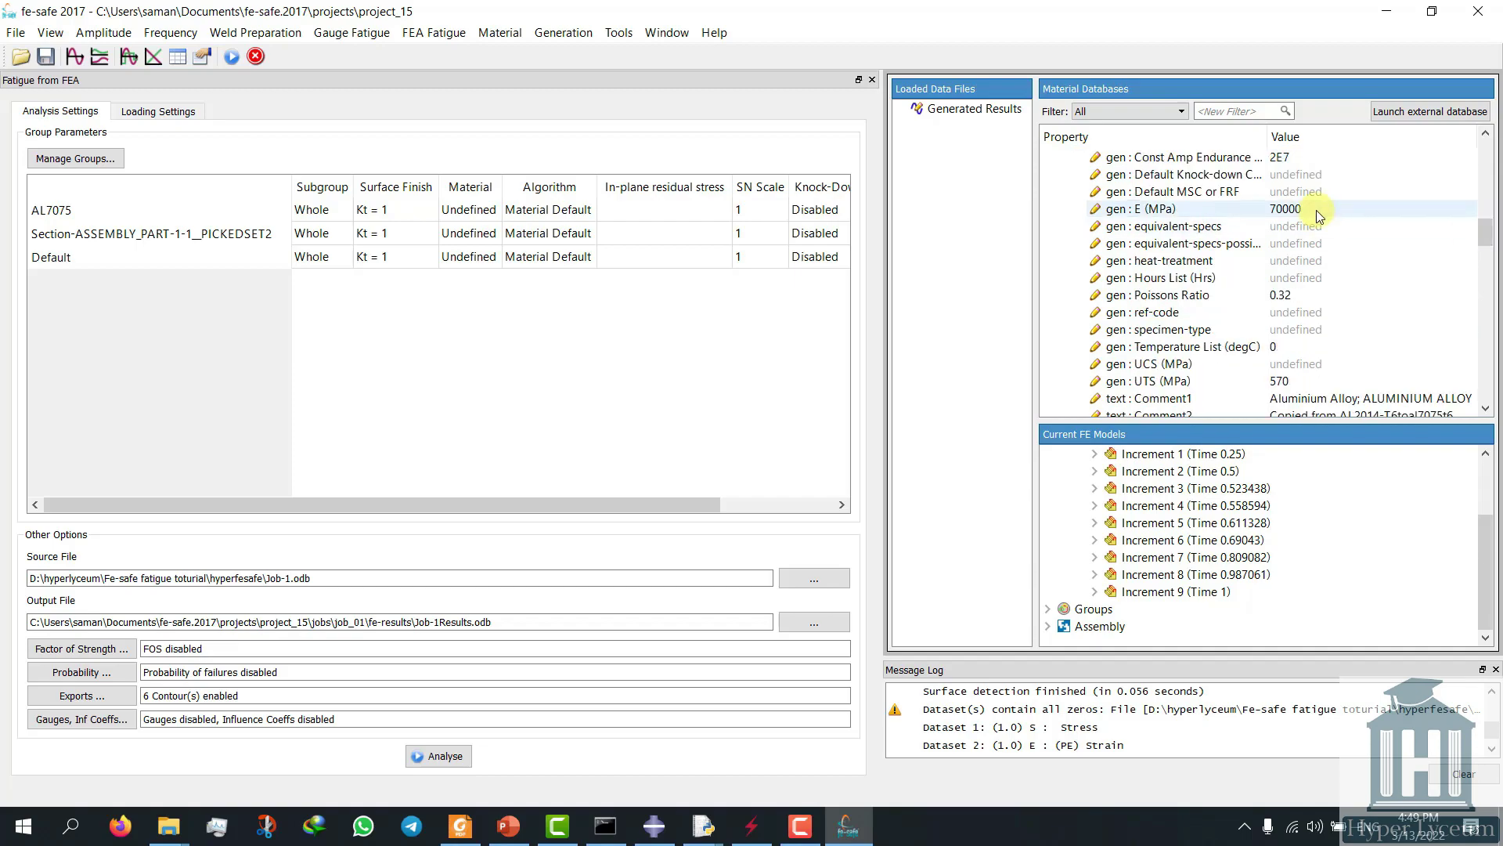
click(1279, 376)
scroll(1486, 228, down, 3)
click(1350, 398)
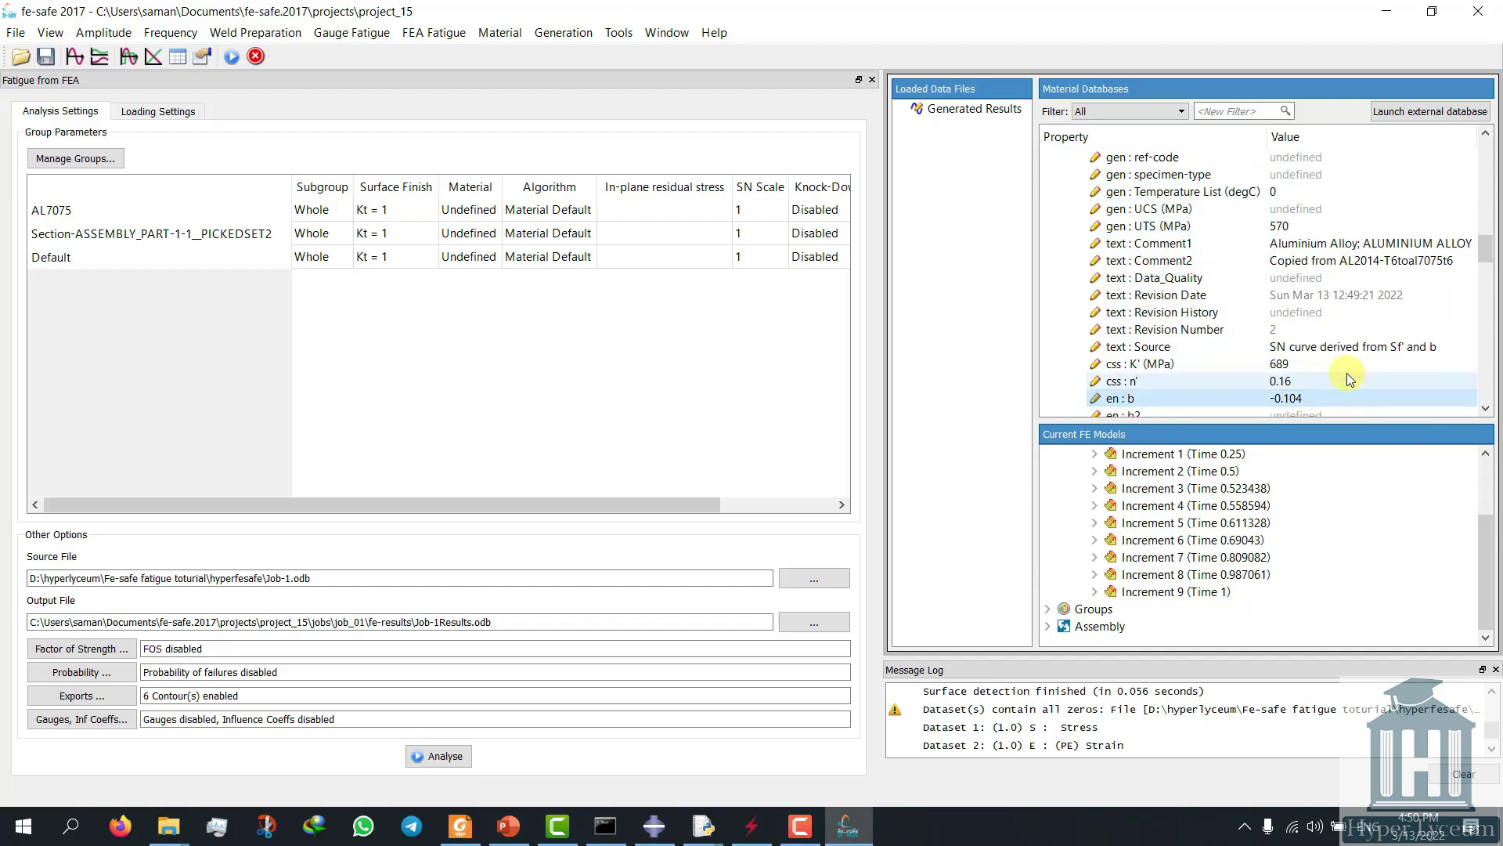
scroll(1349, 379, up, 10)
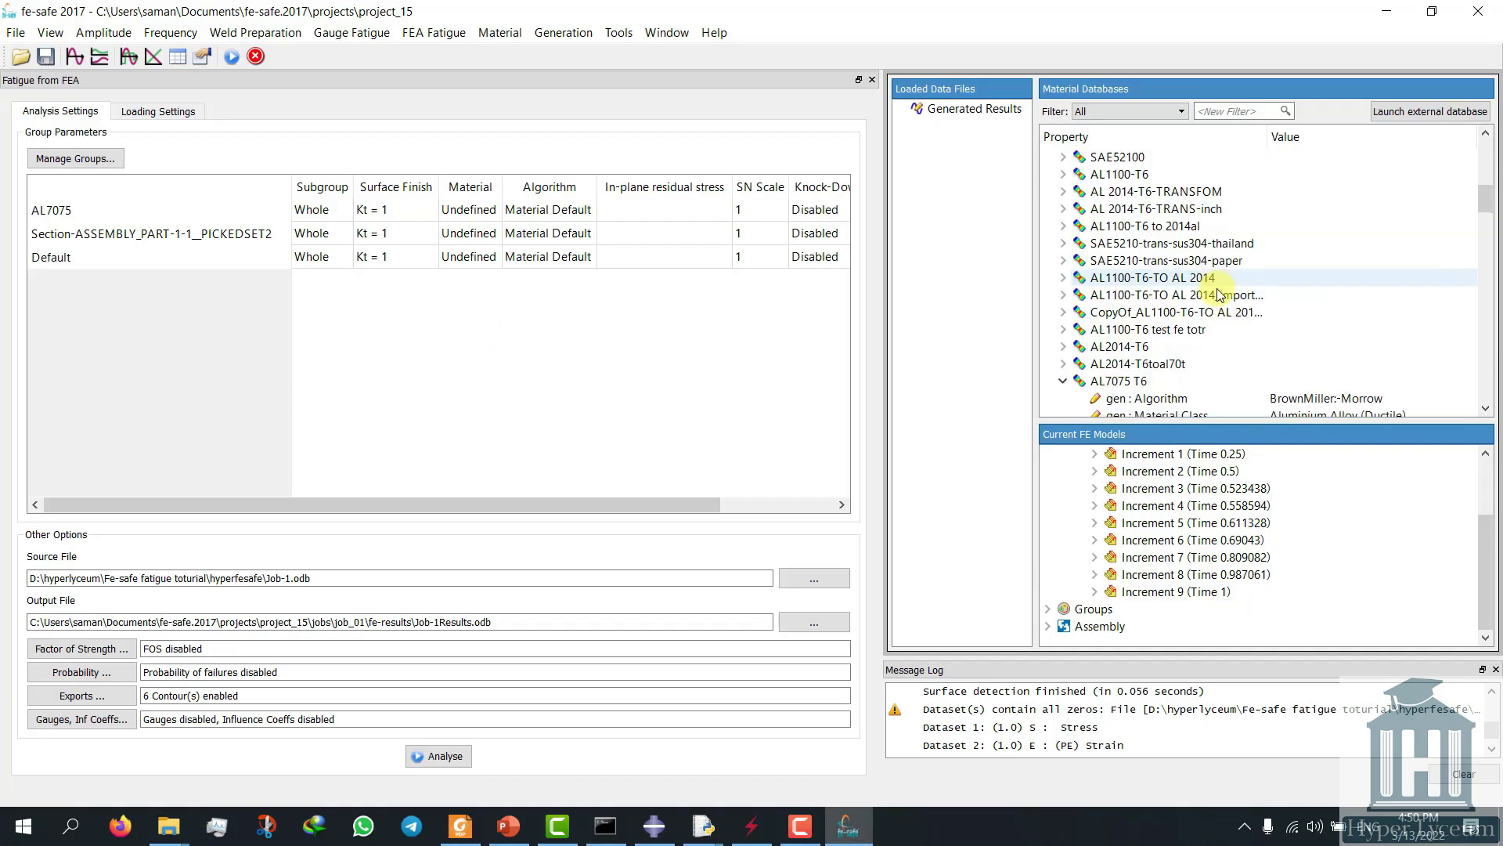
click(472, 187)
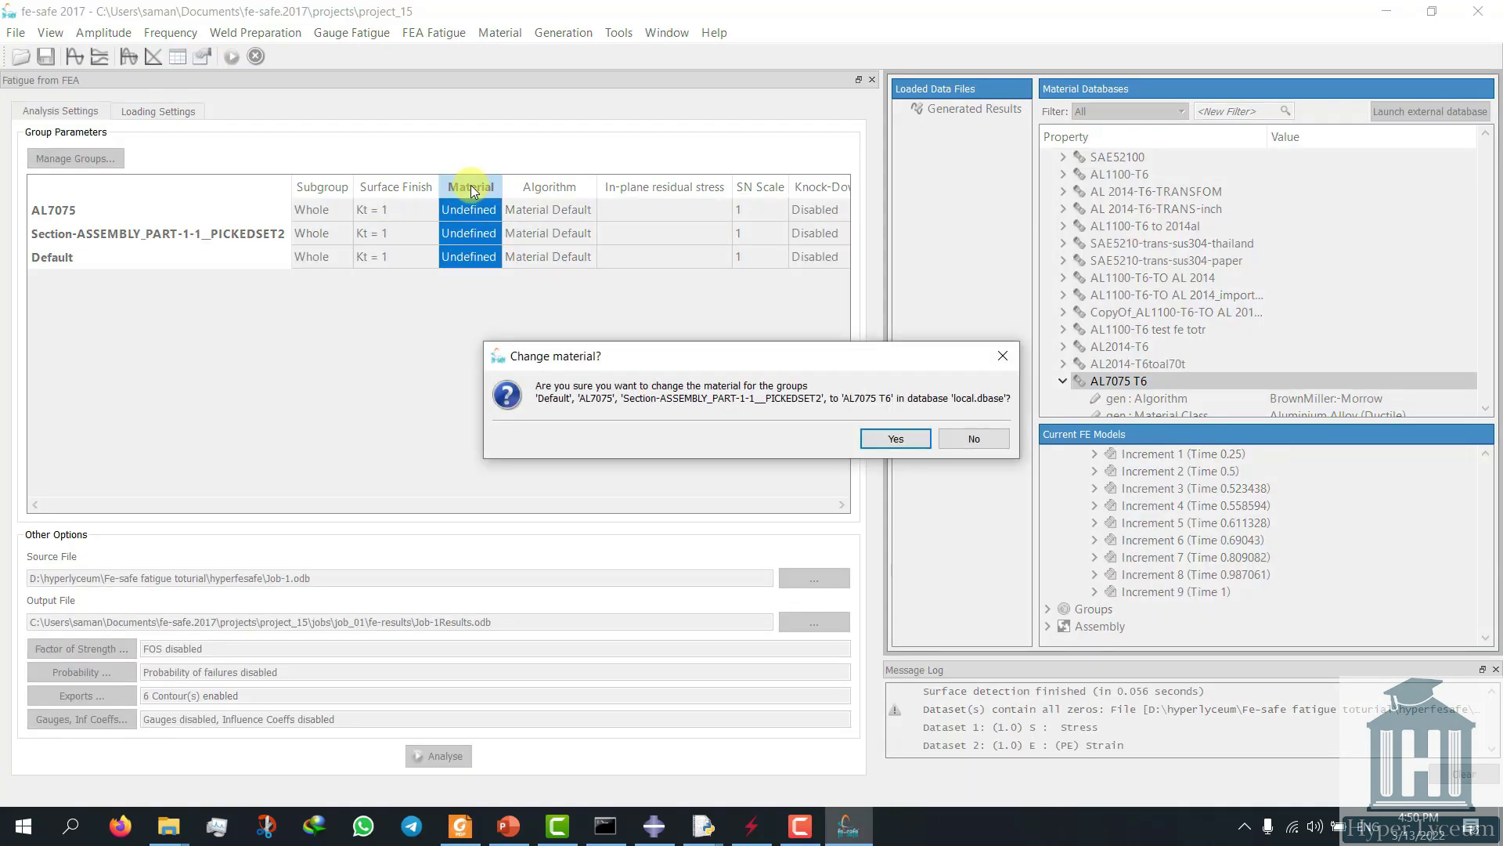
click(908, 435)
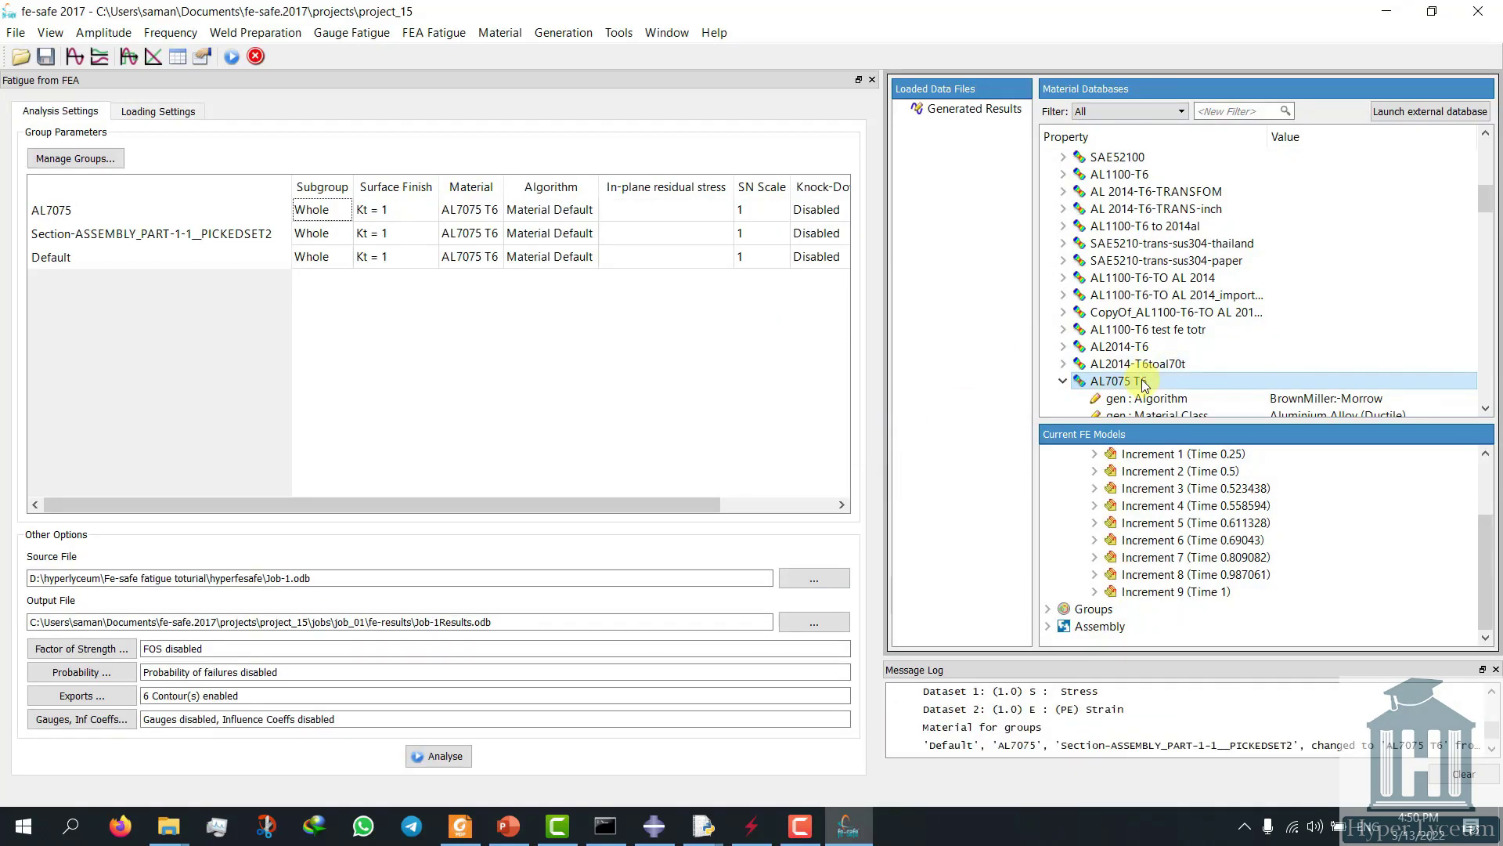
Set the fatigue algorithm for all groups to Normal Stress Goodman.
click(571, 188)
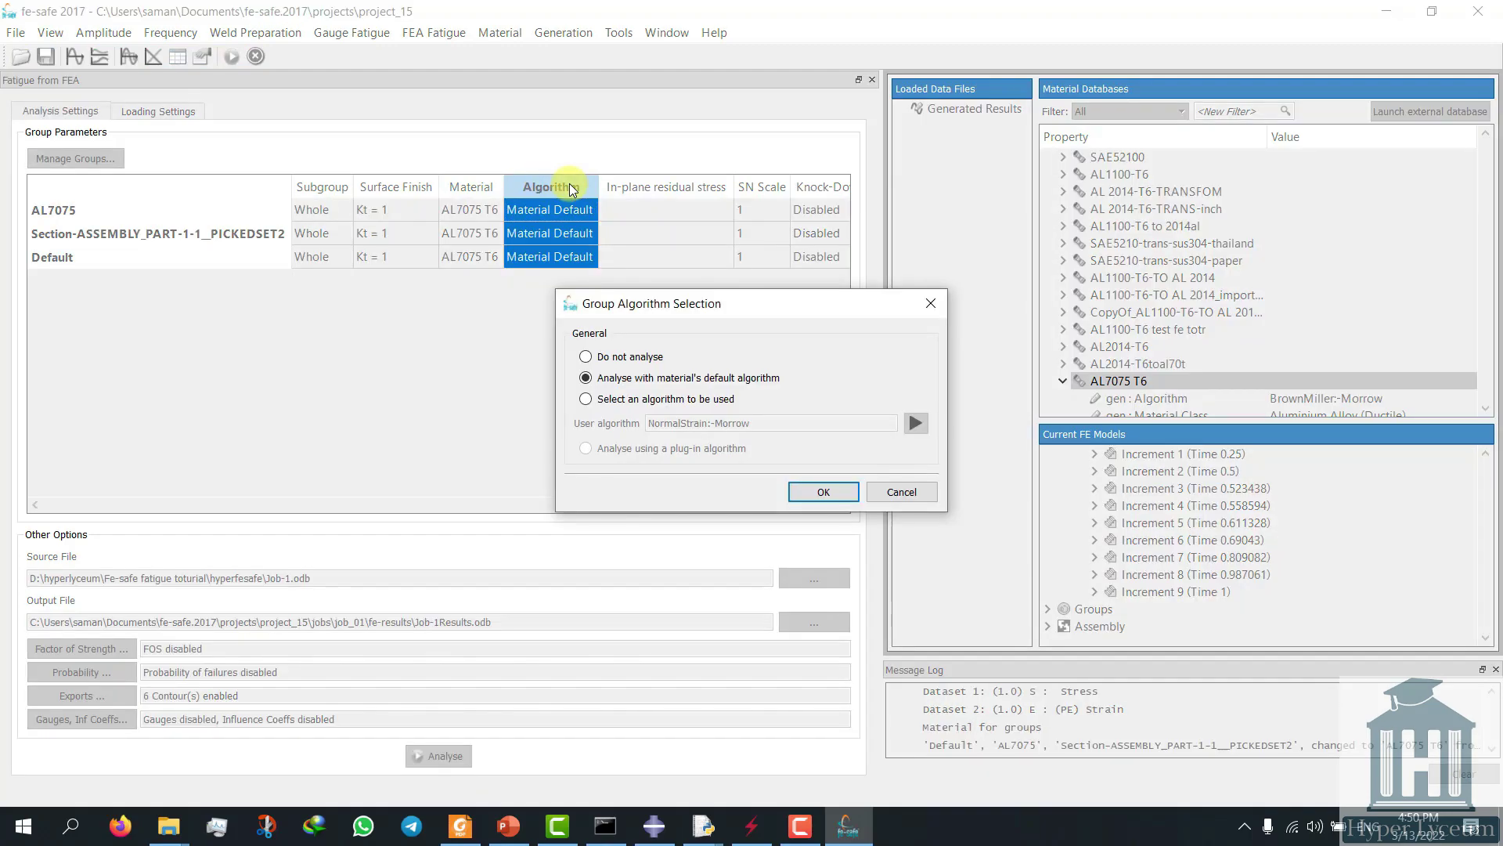
click(585, 398)
click(915, 423)
mouse_move(1107, 573)
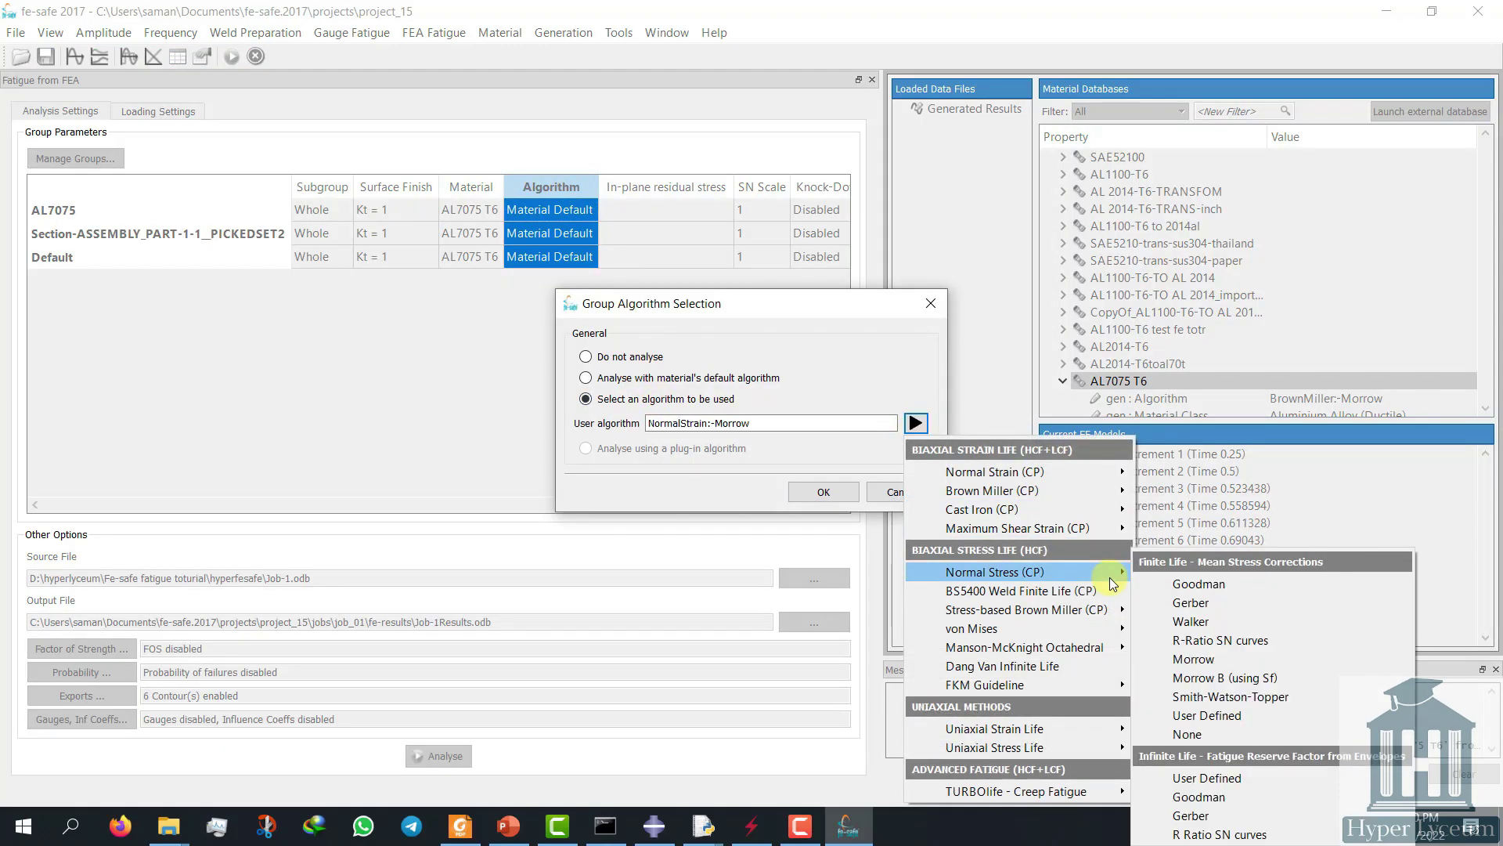
click(1195, 586)
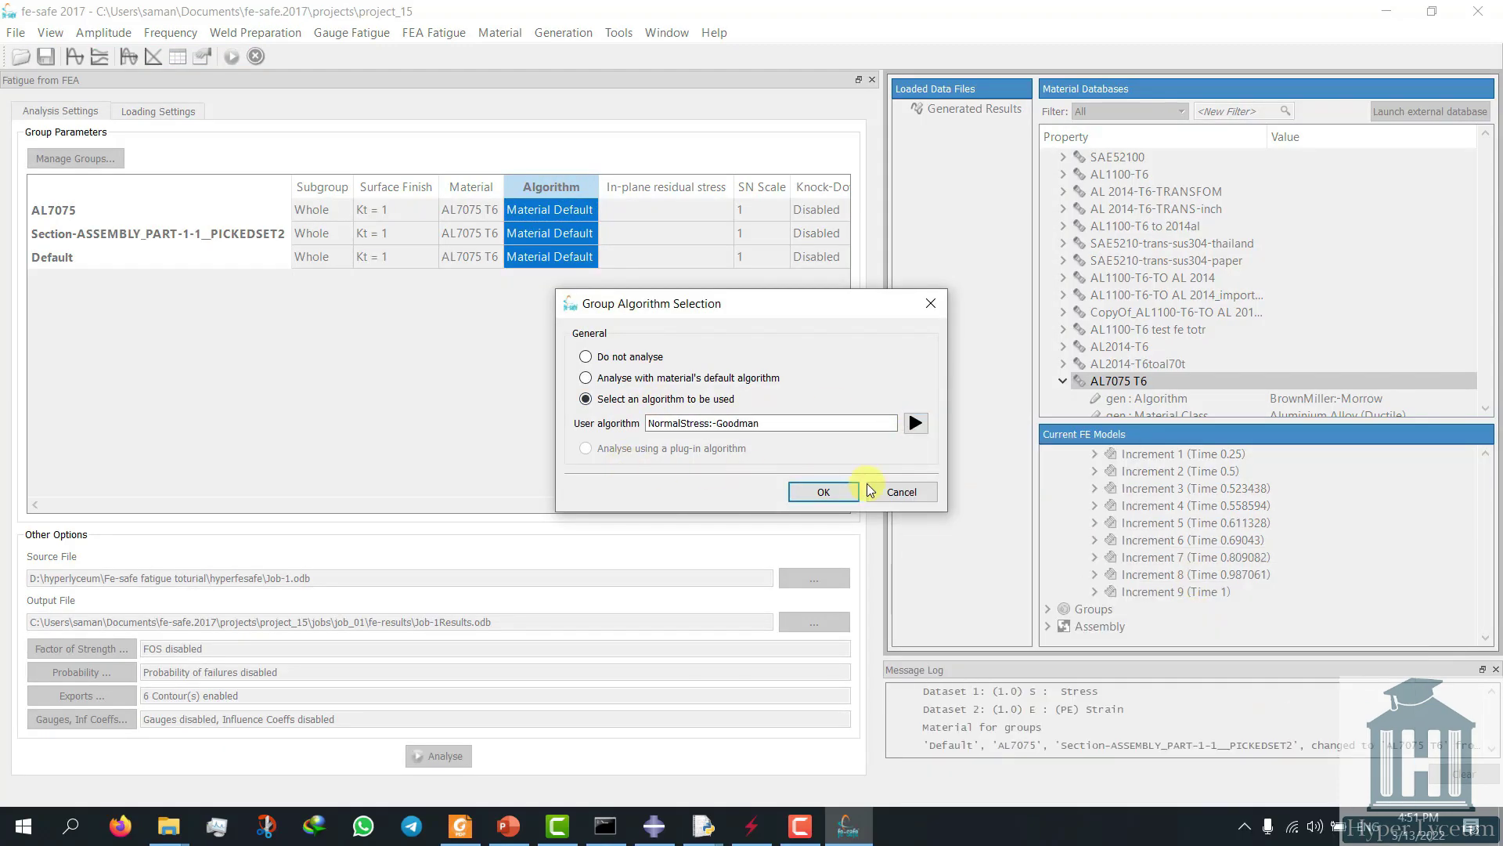
click(823, 491)
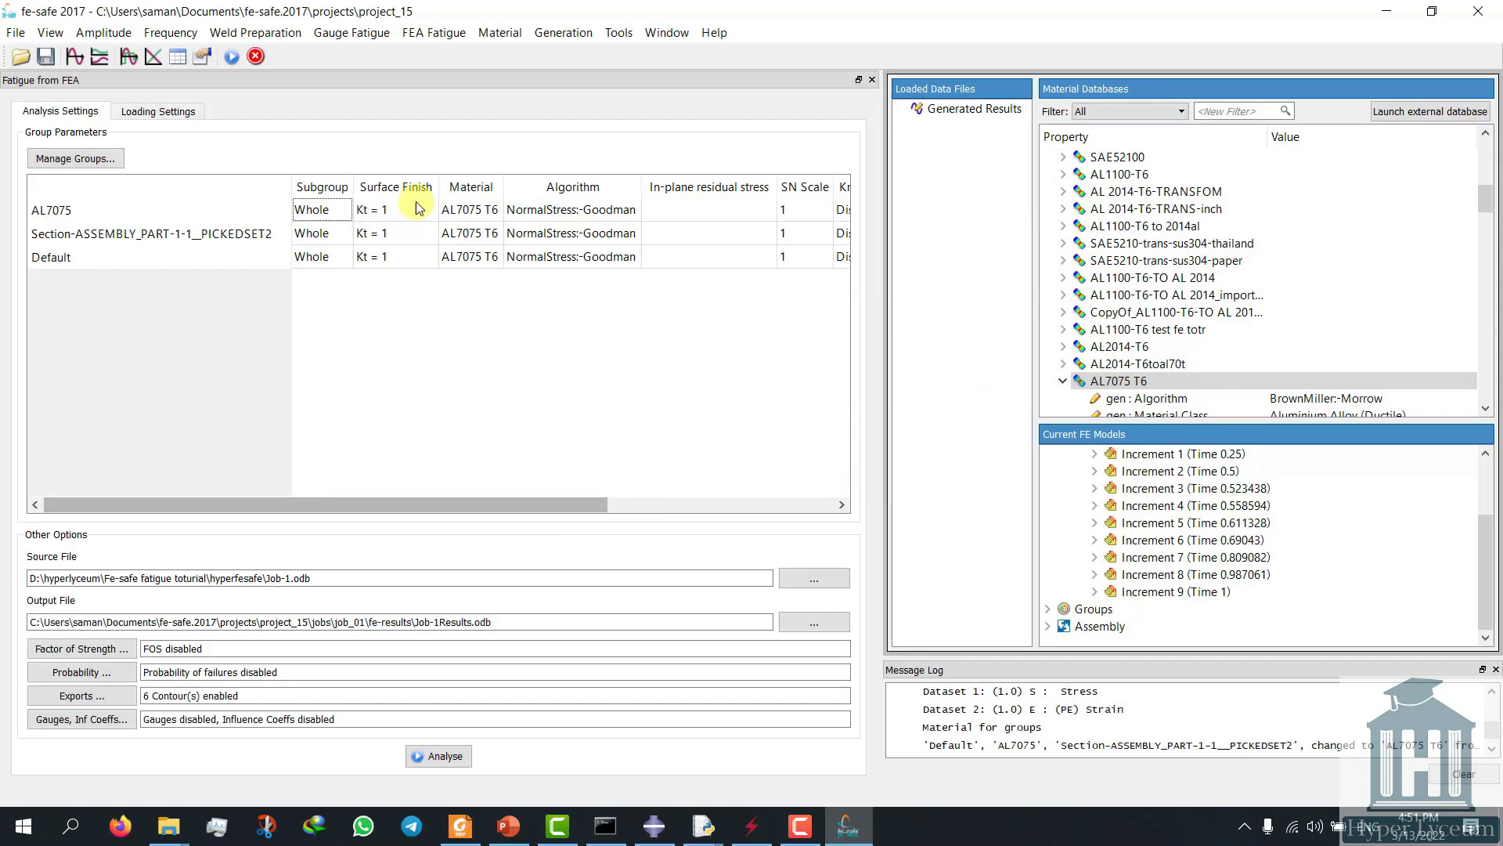
click(160, 111)
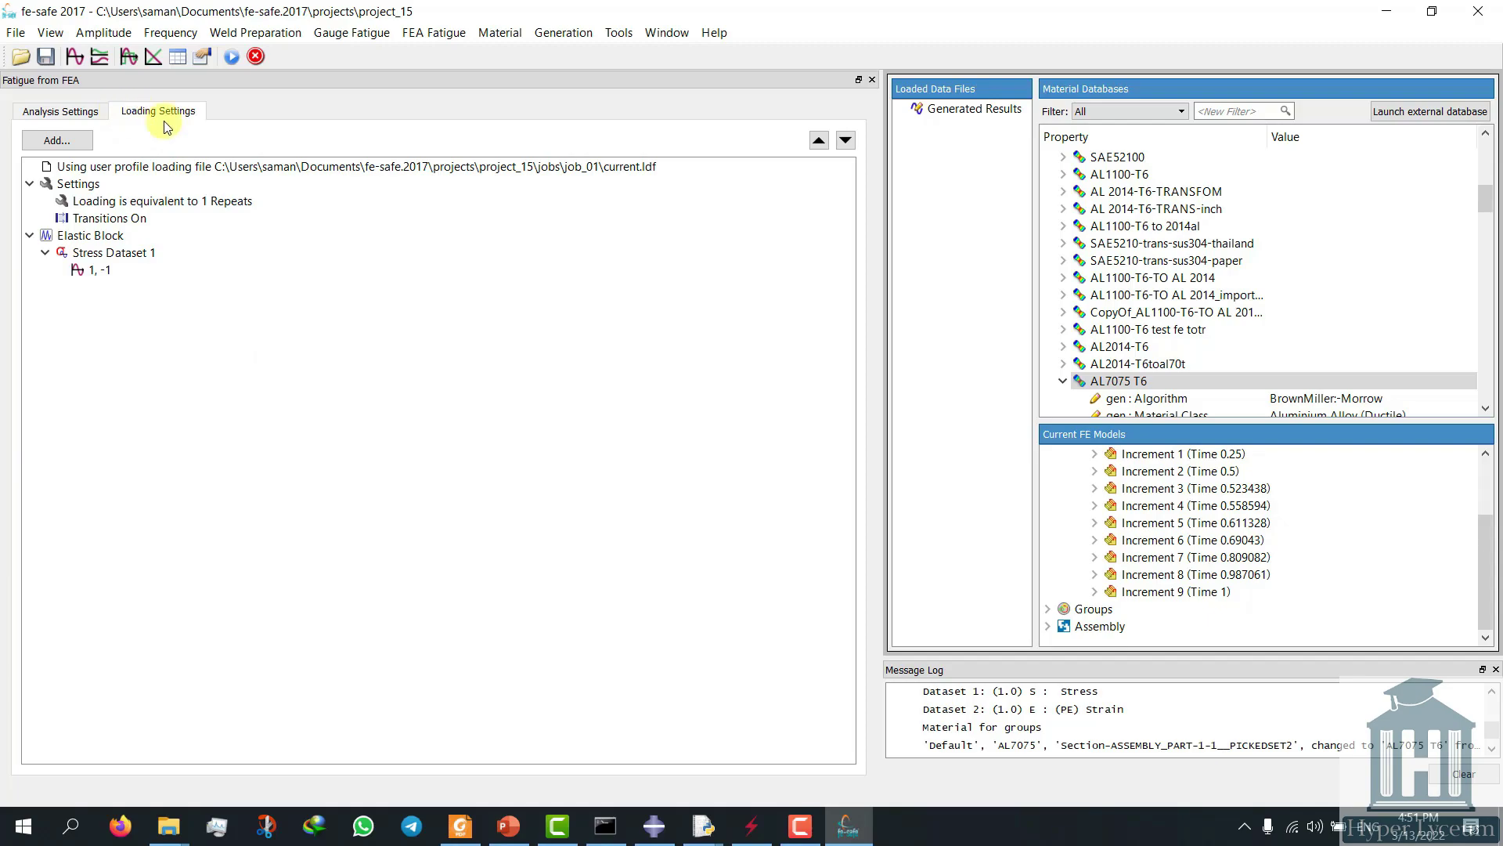
Clear all existing loadings and select Dataset 19: Stress under Increment 9.
right_click(317, 467)
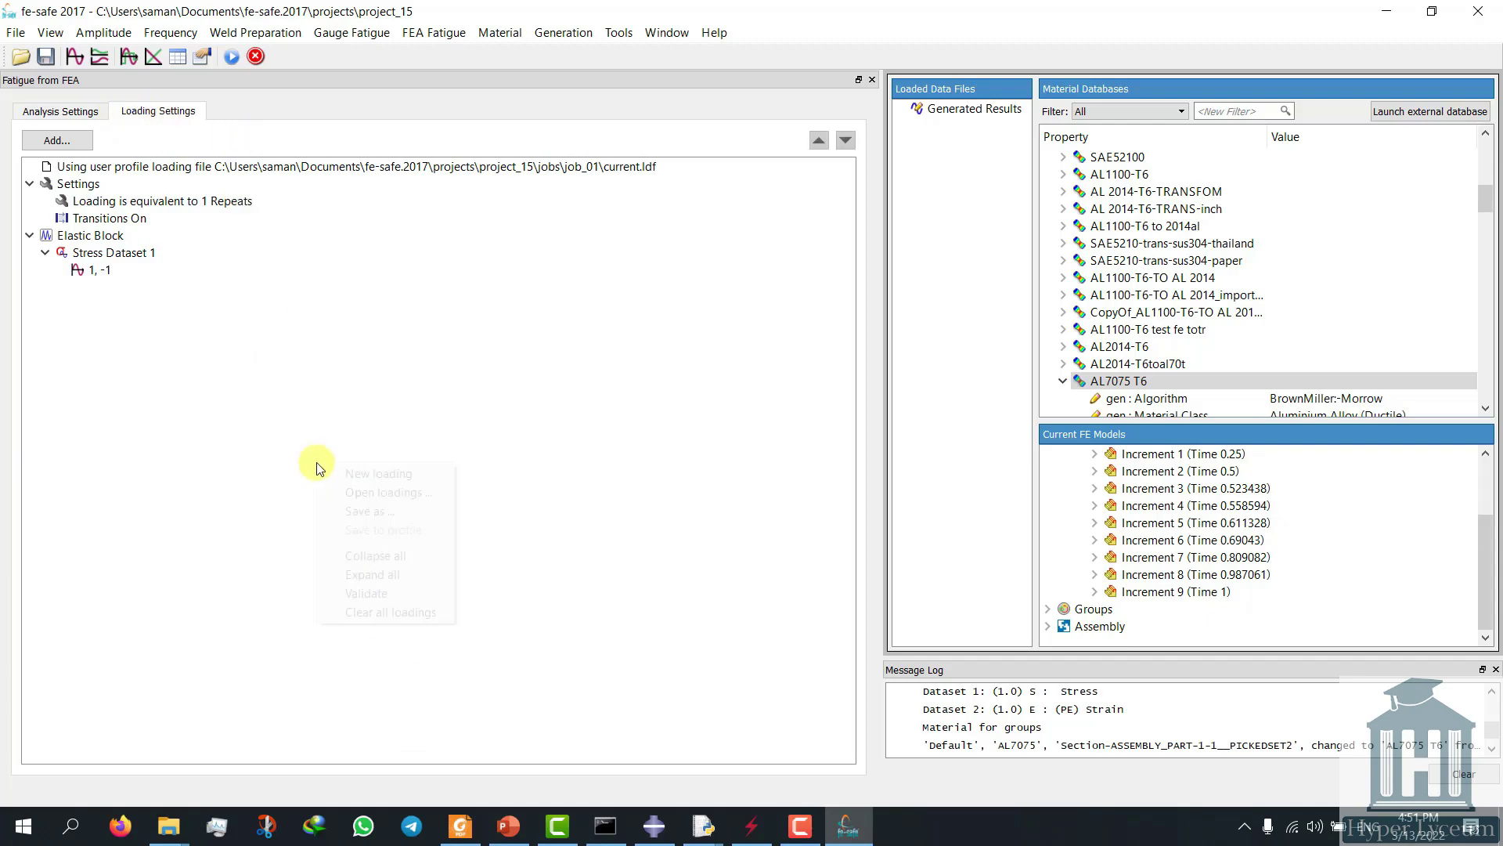
click(430, 613)
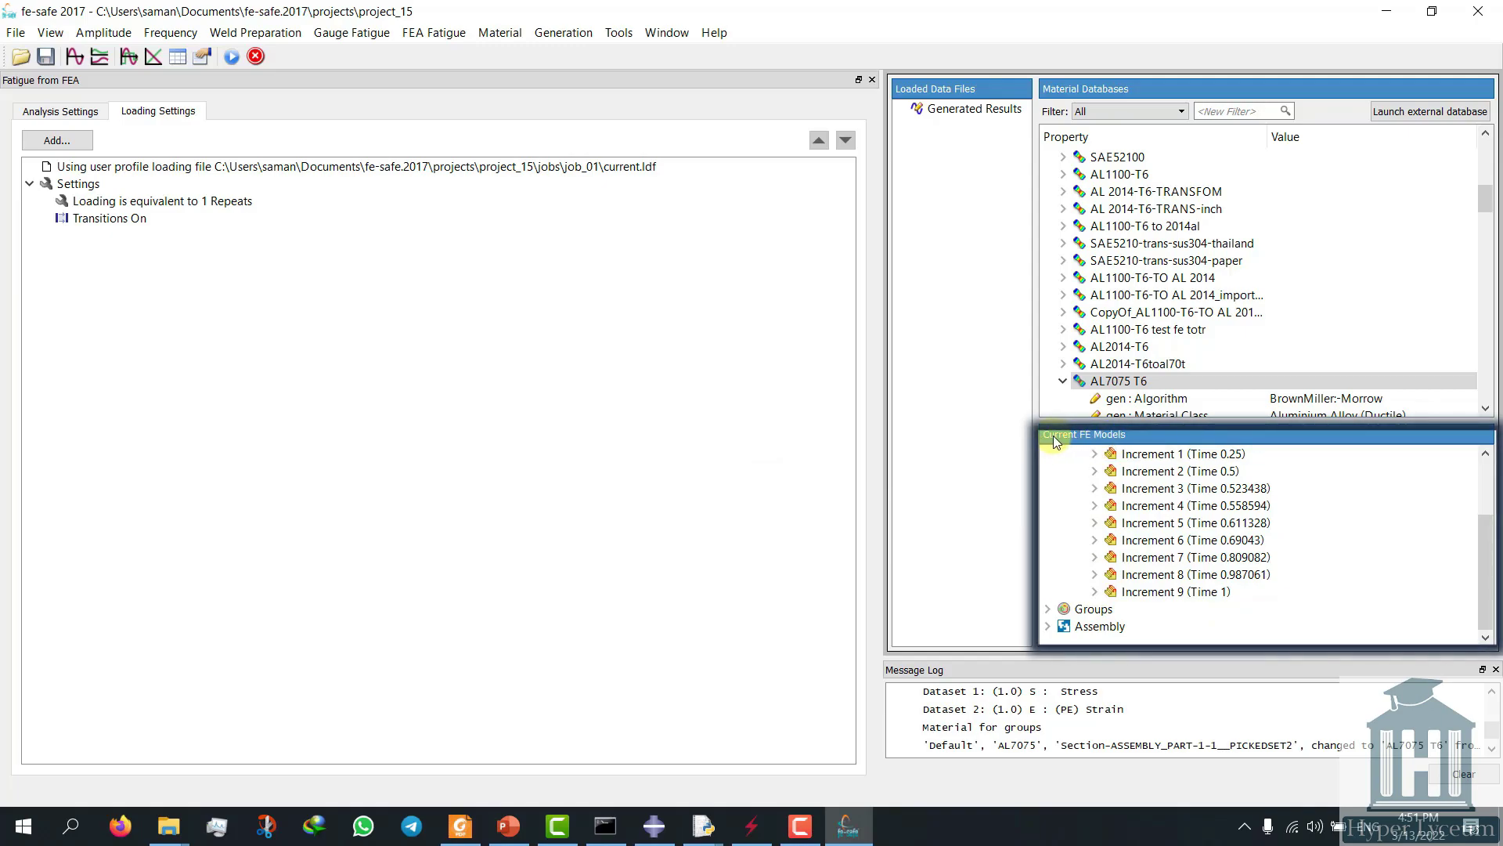
click(1094, 592)
drag(1486, 563, 1486, 578)
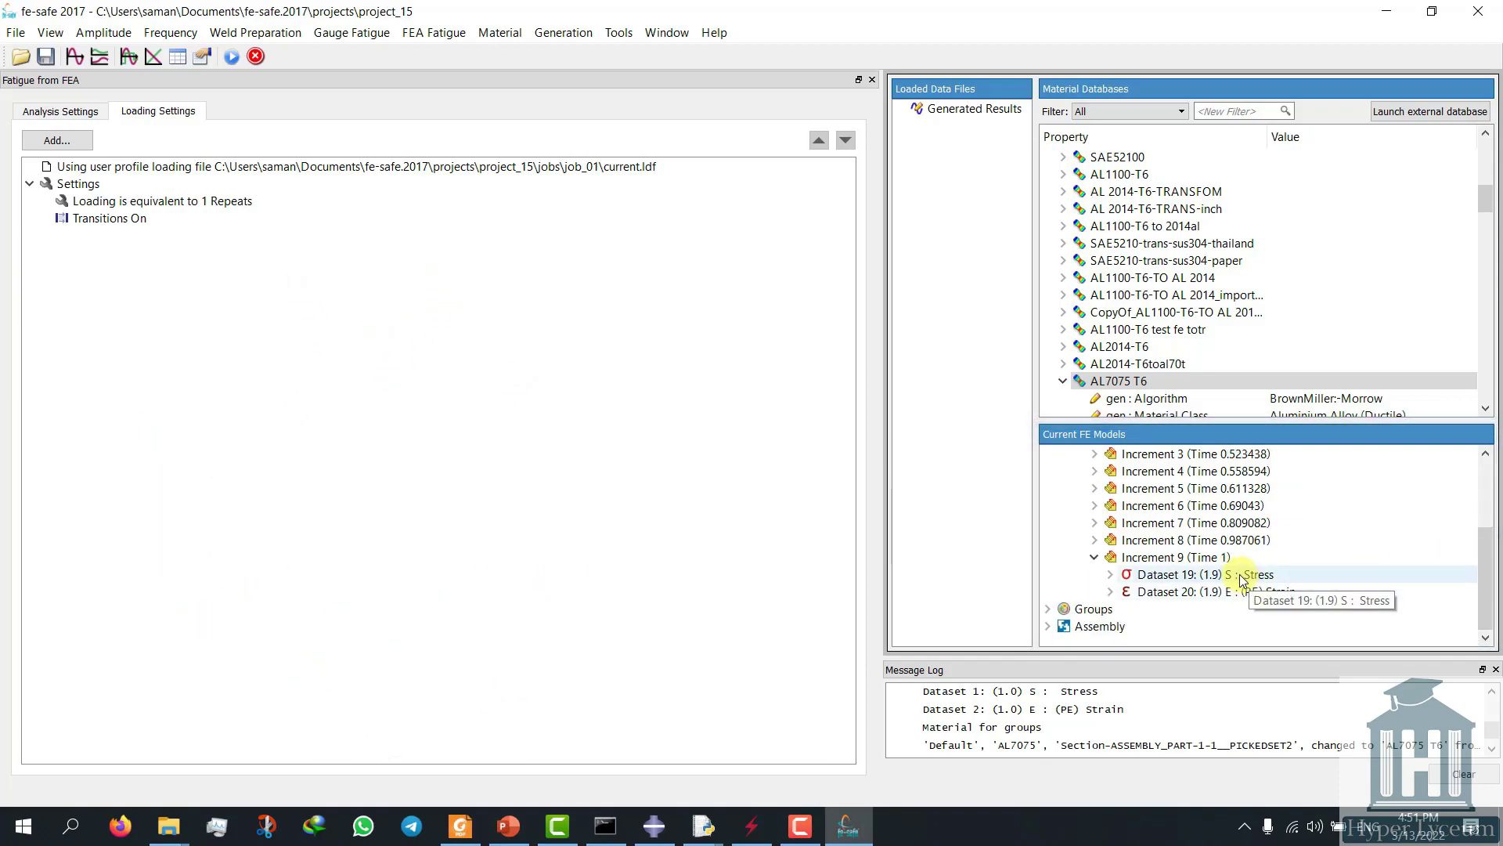
click(1241, 576)
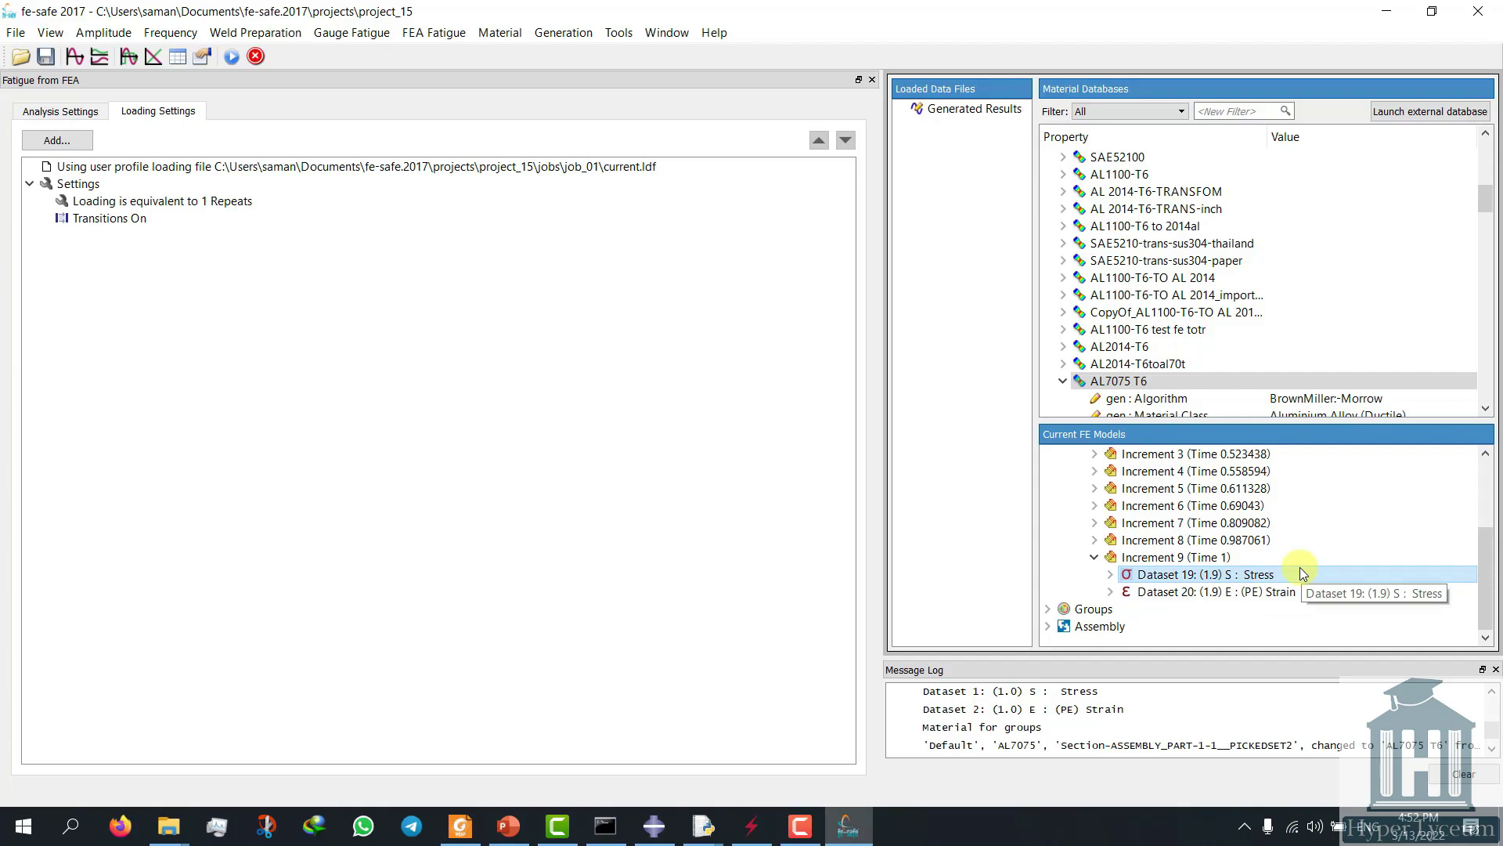
click(560, 35)
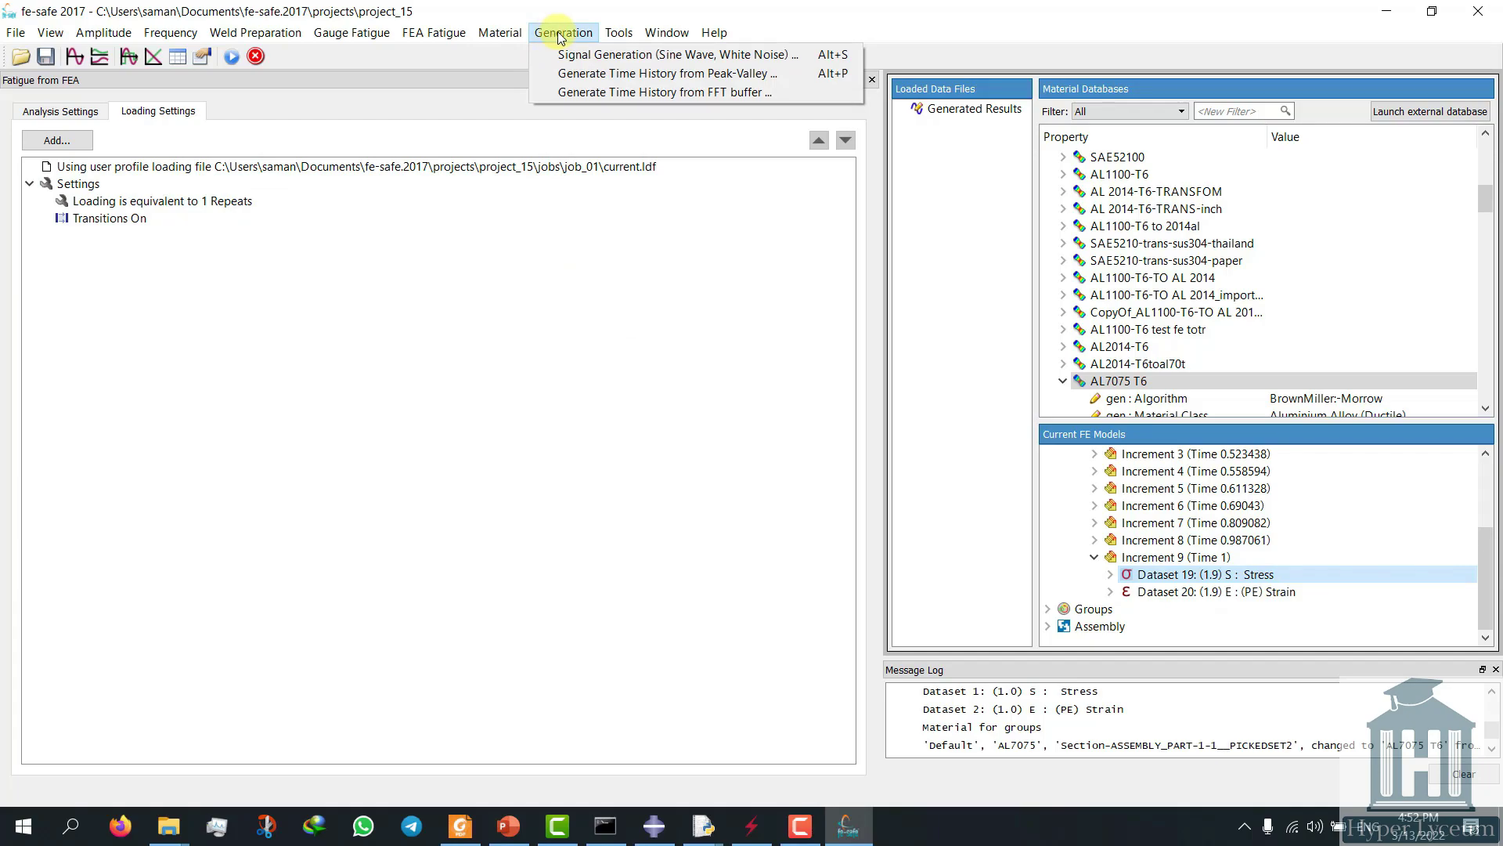
Generate a 1 Hz sine signal sin[1*x+0] and plot it.
click(683, 60)
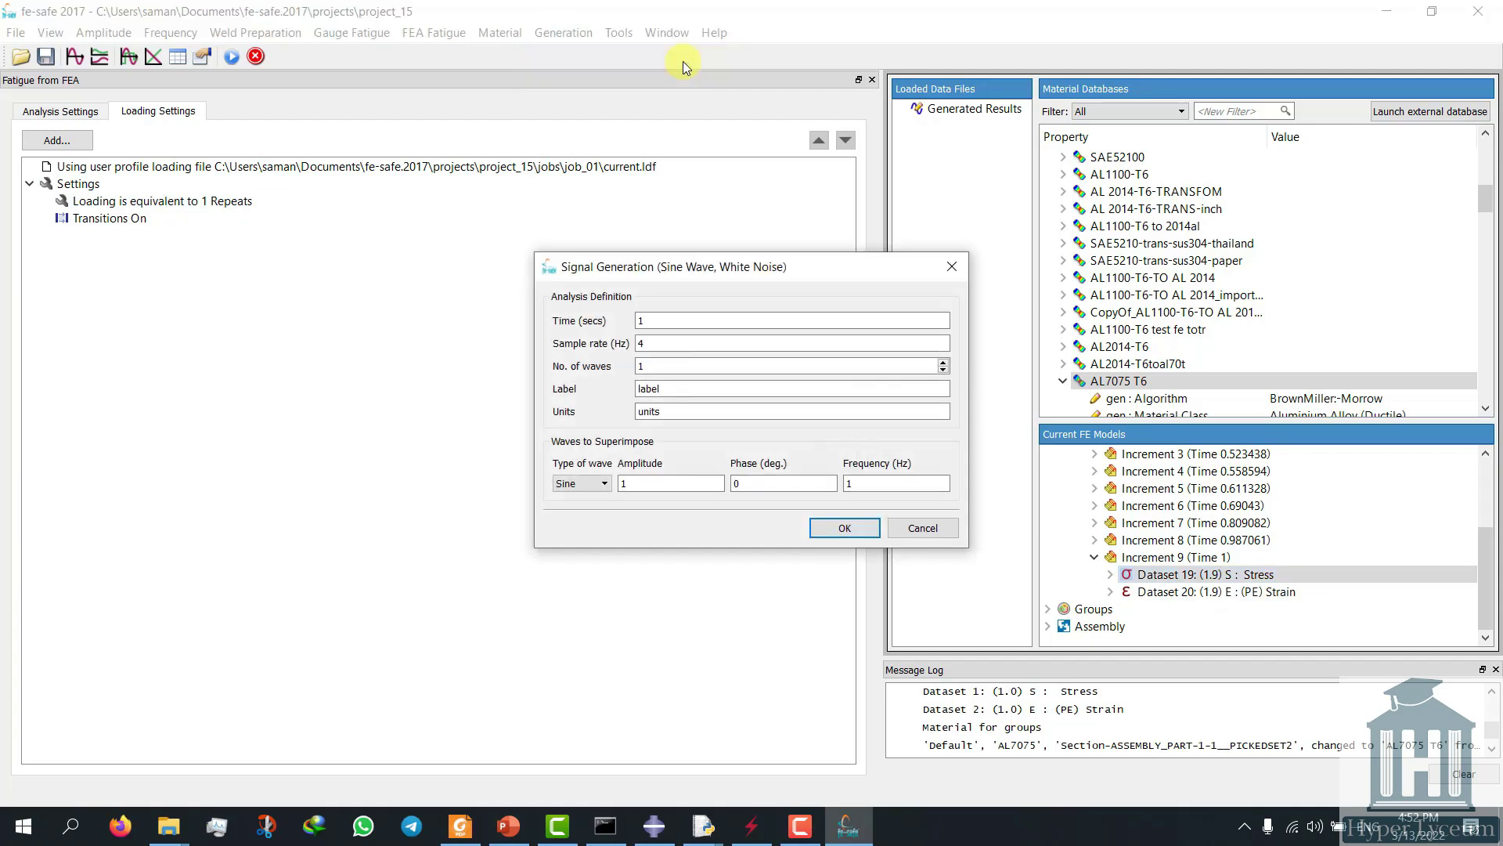
click(857, 531)
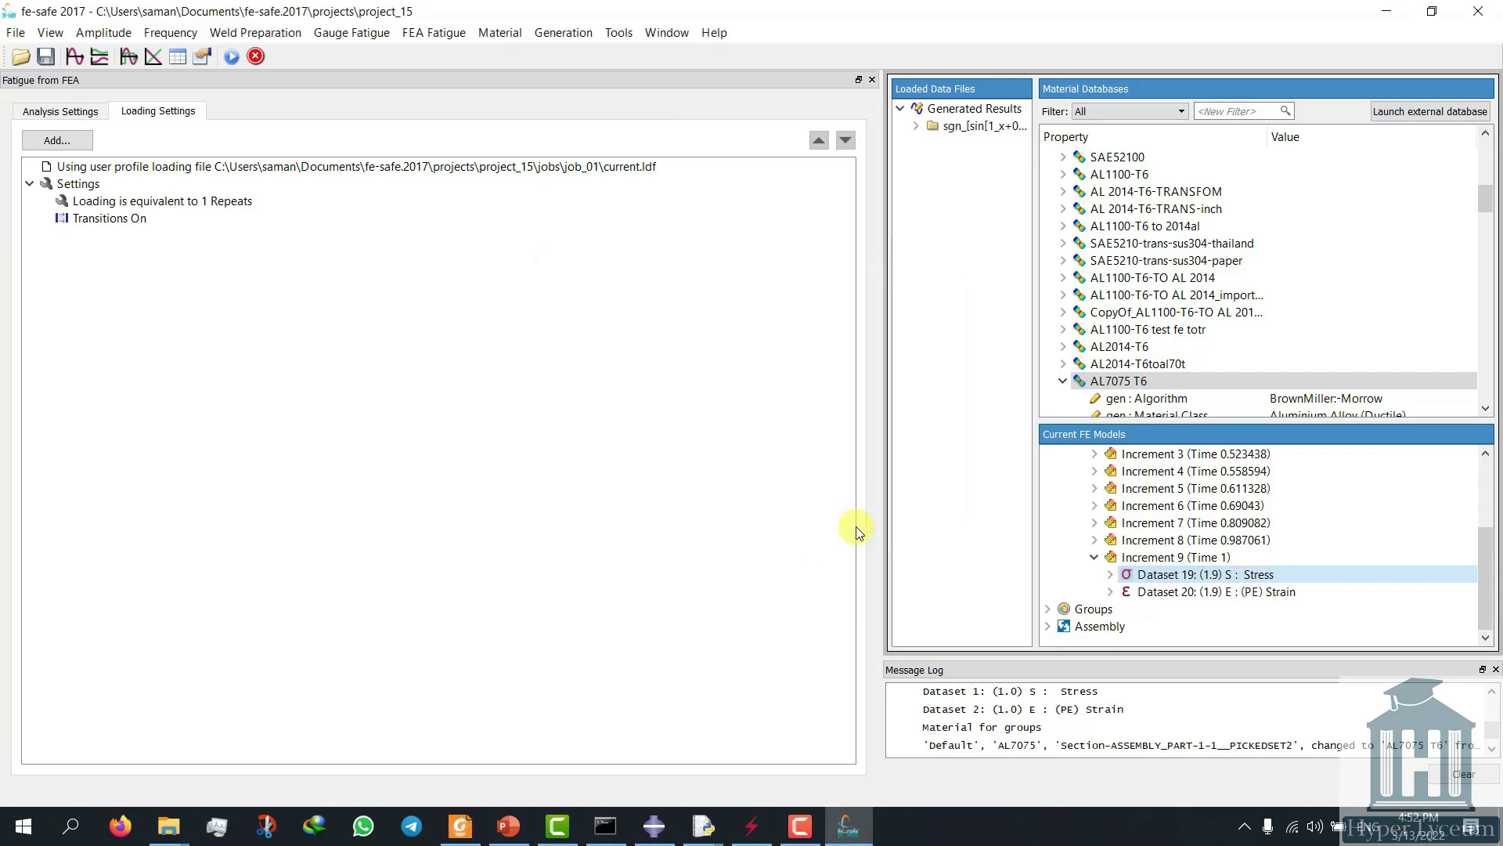
click(920, 126)
right_click(962, 144)
click(997, 178)
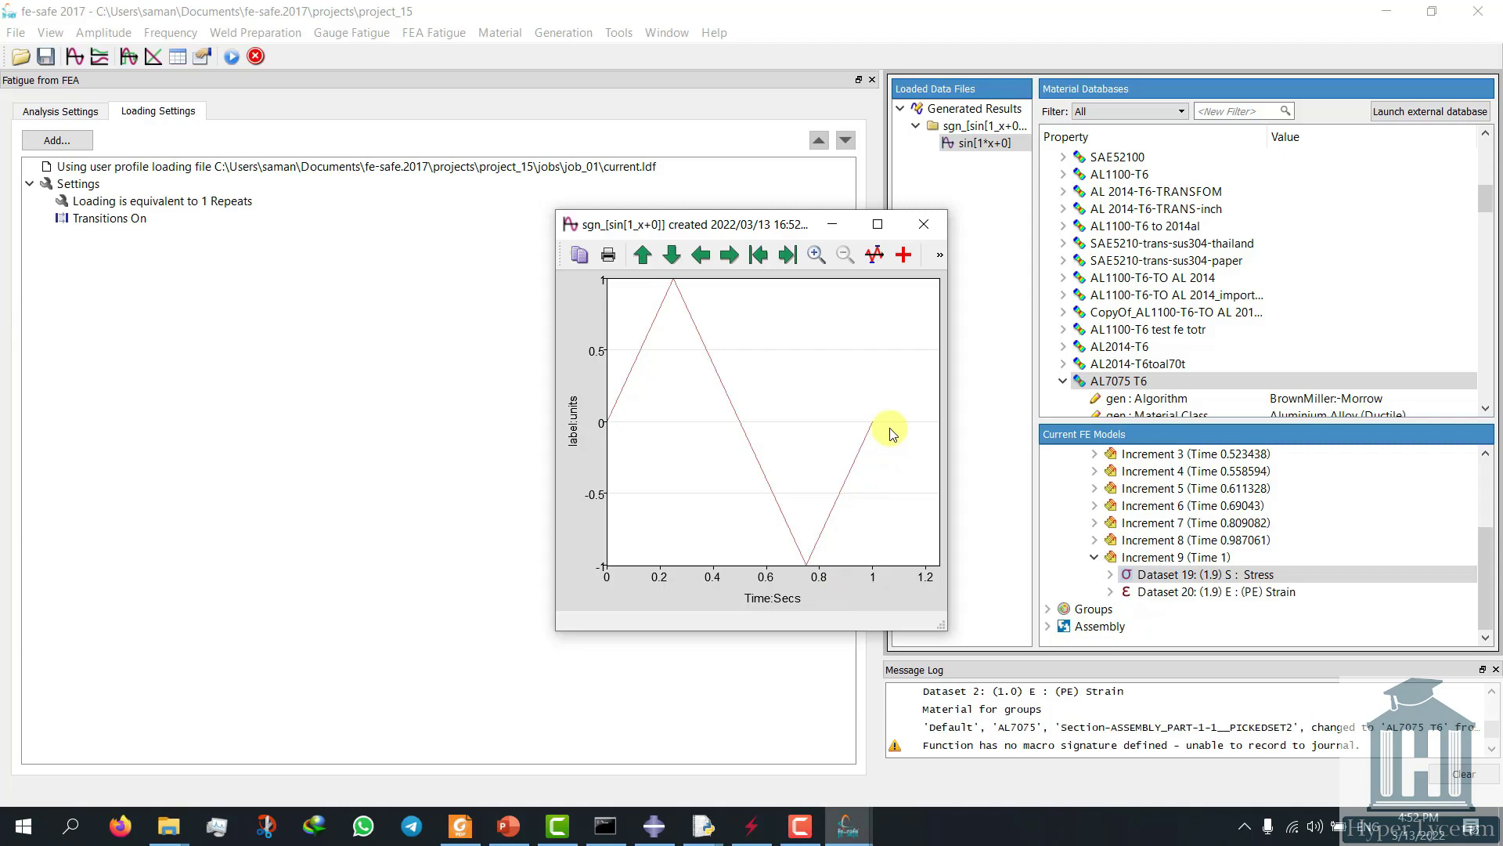
click(920, 233)
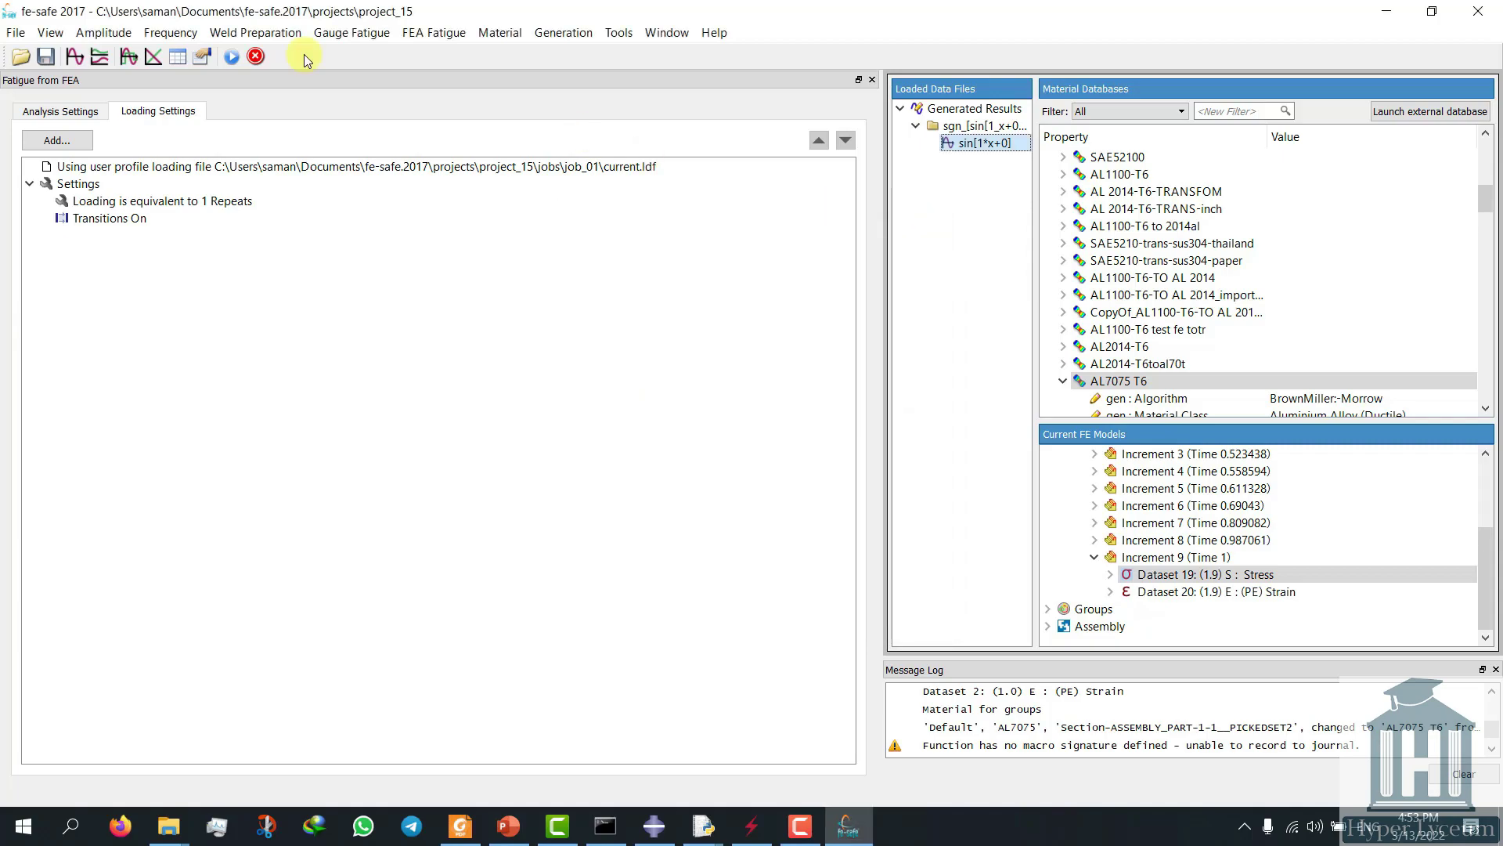
Scale the sine by 0.5 with a +1 offset and plot the 0-to-1 result.
click(117, 35)
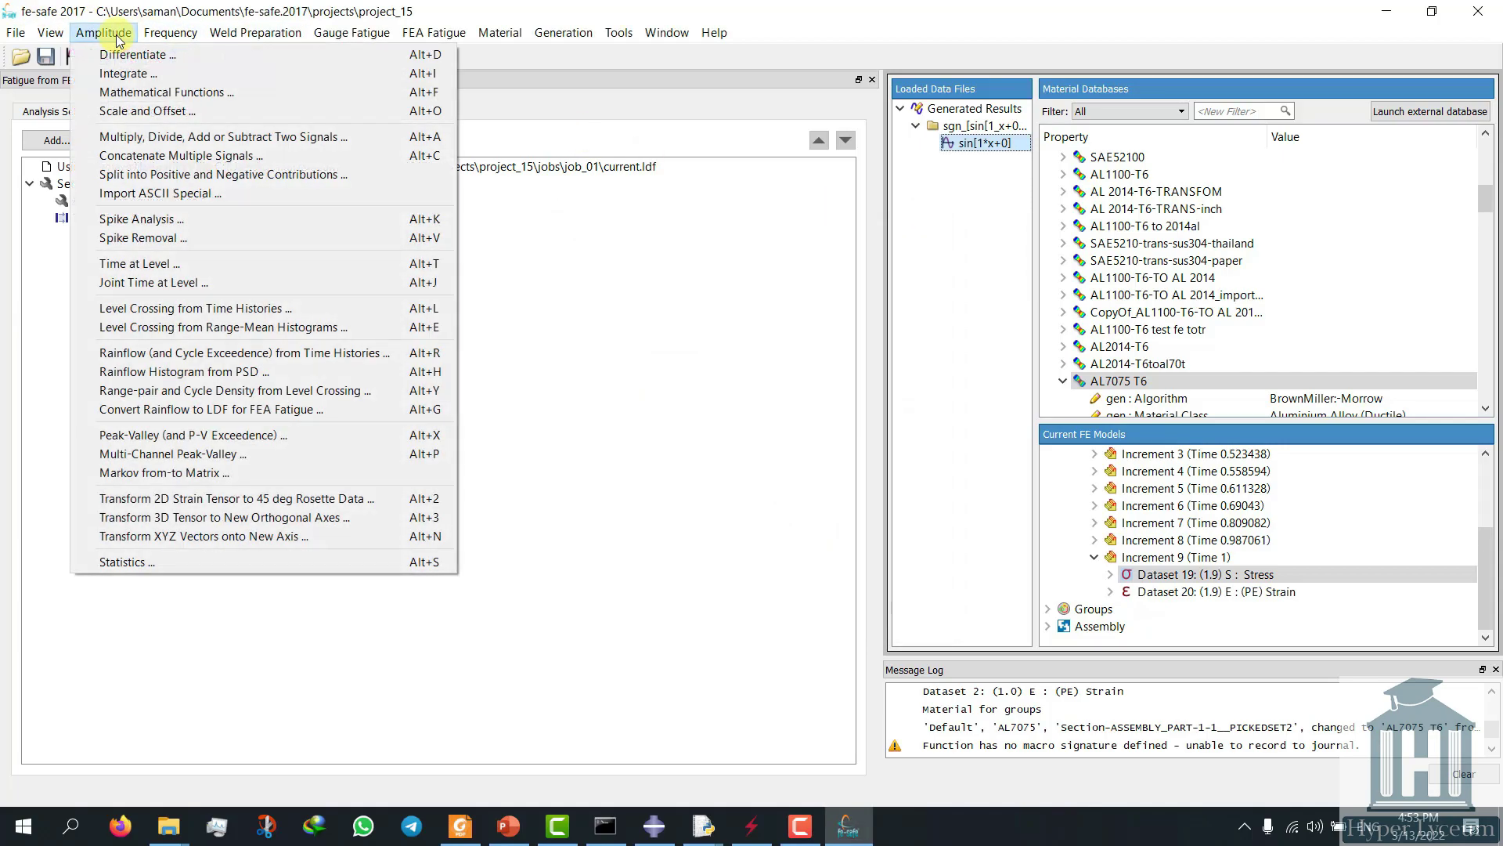
click(157, 111)
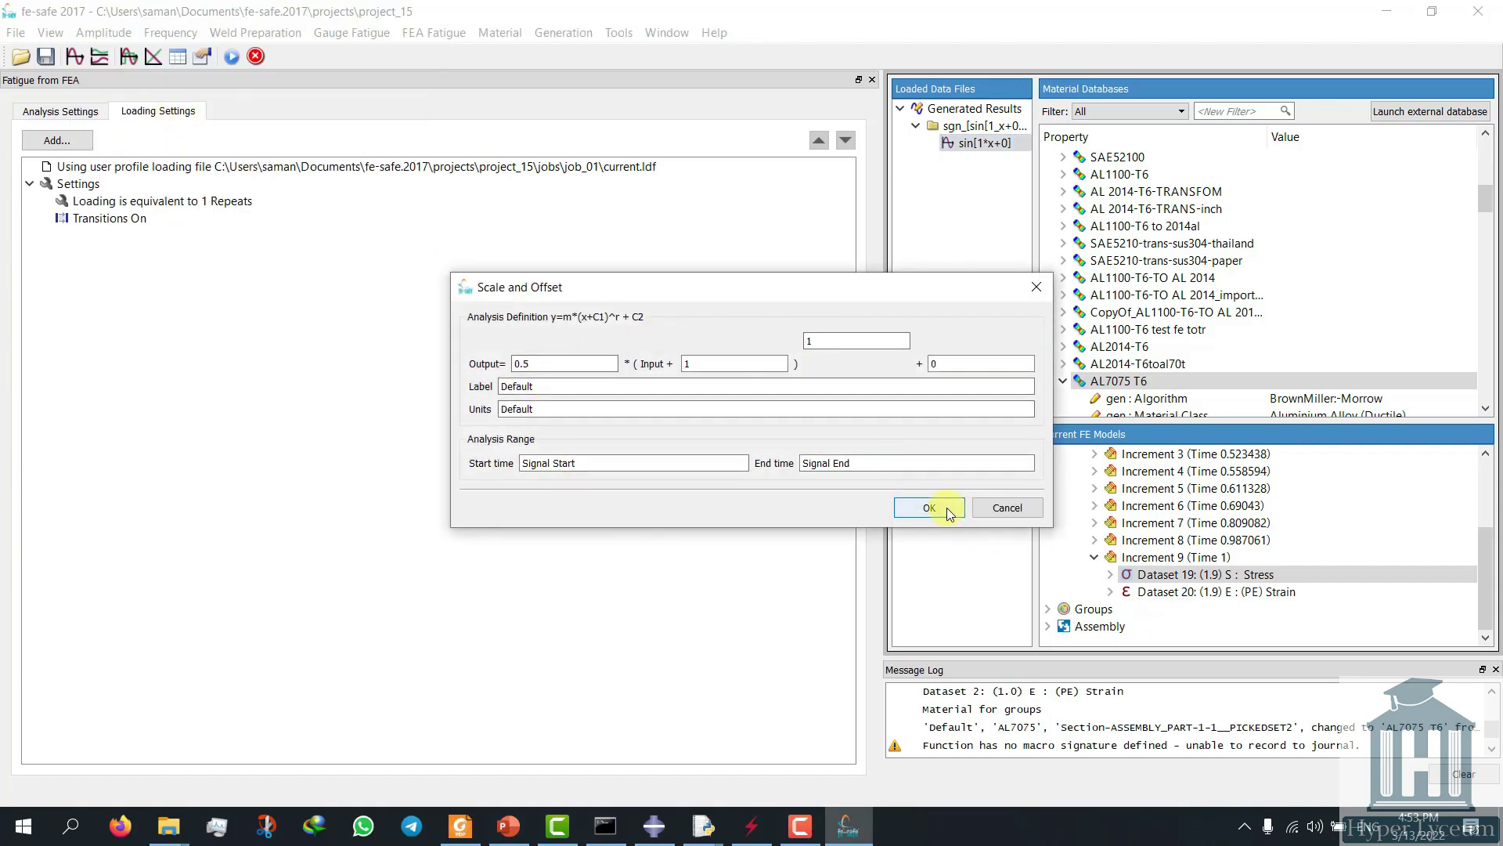
click(948, 511)
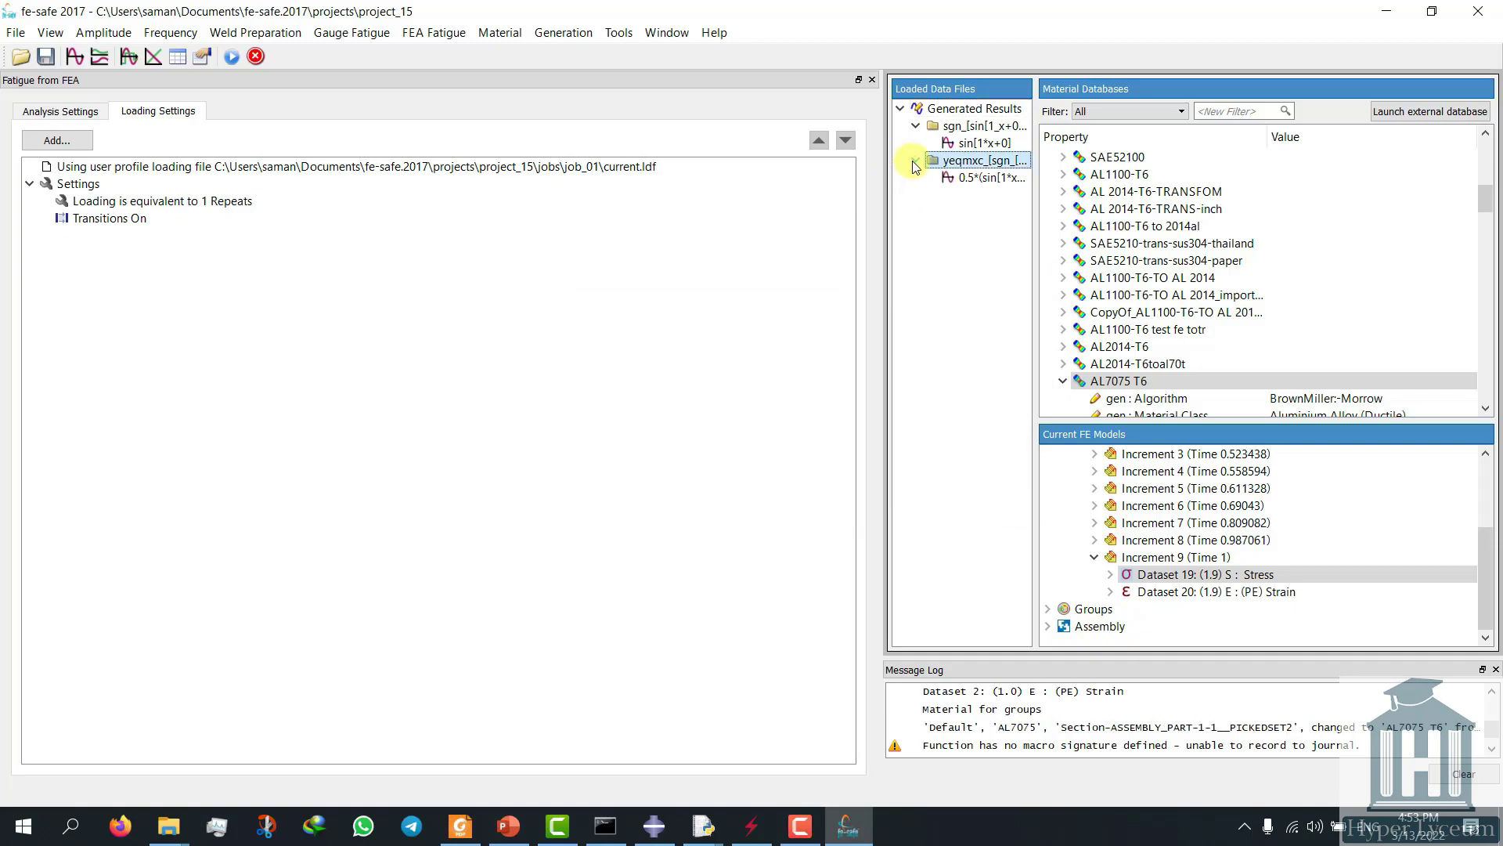
double_click(979, 178)
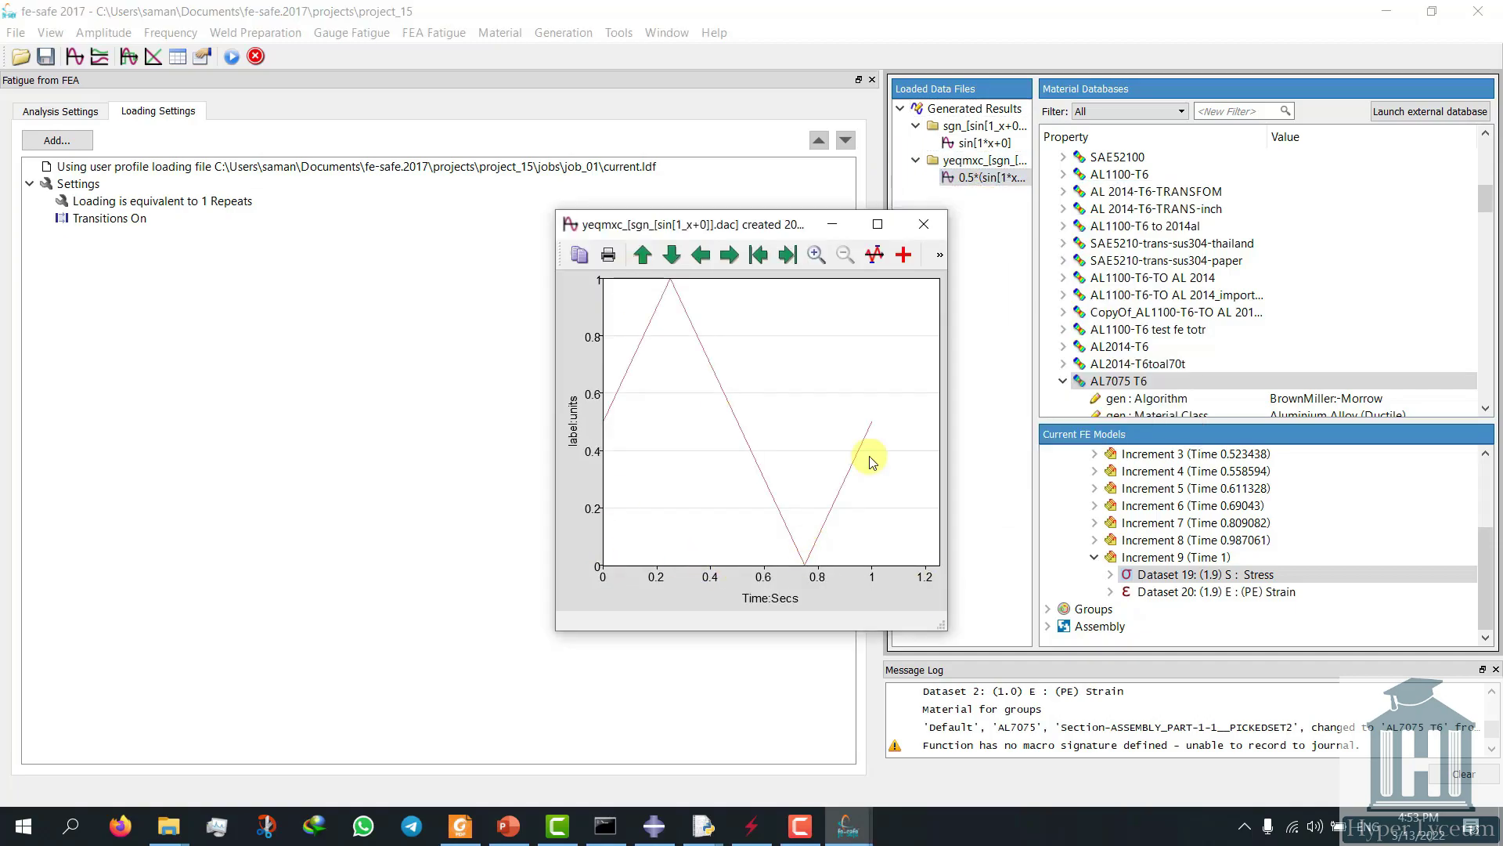
click(925, 225)
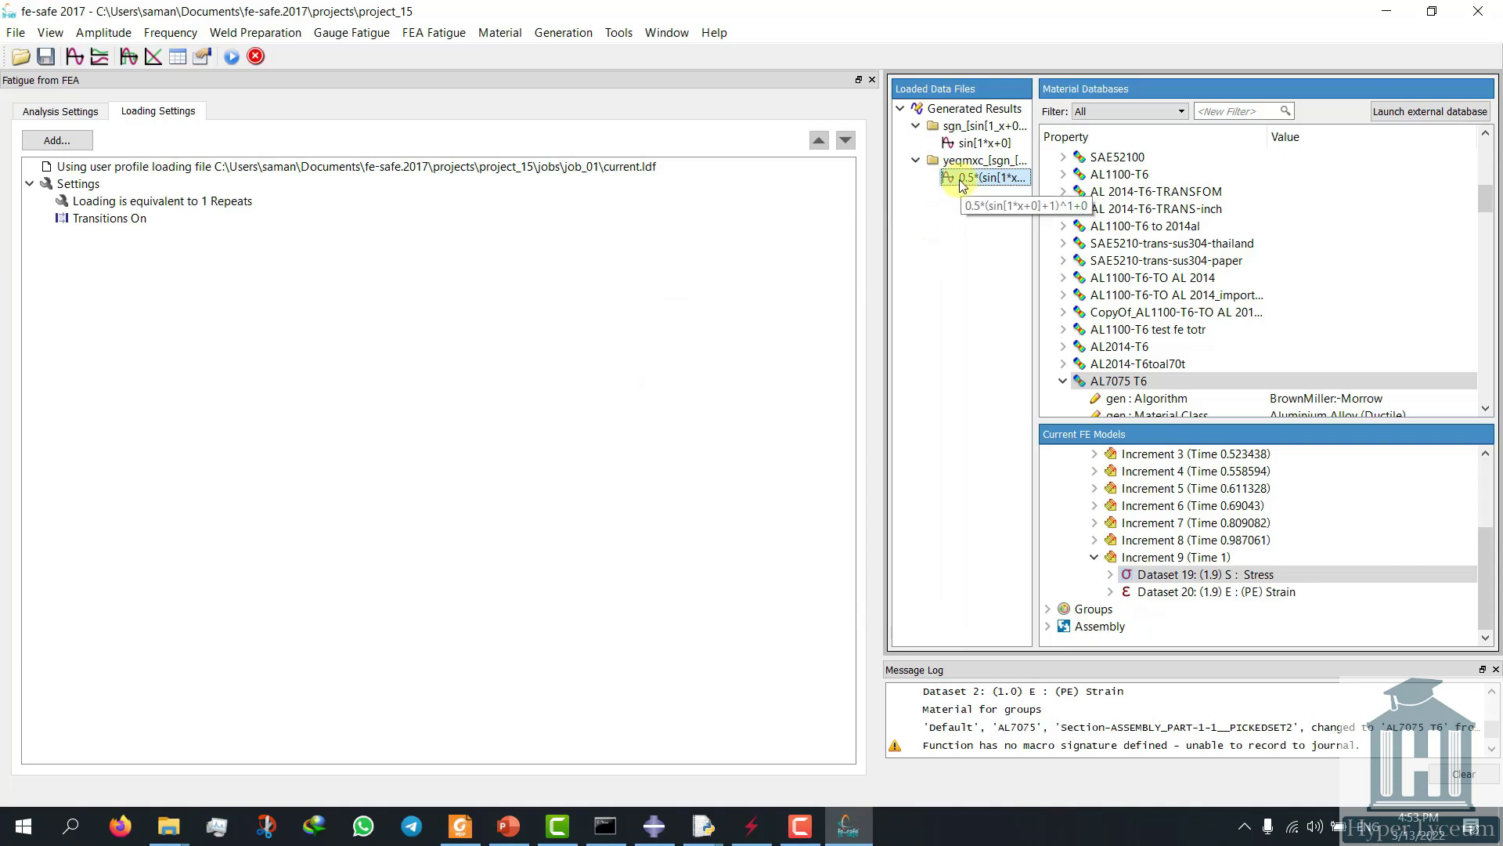
Add an elastic loading block applying the scaled sine history to Stress Dataset 19.
click(56, 140)
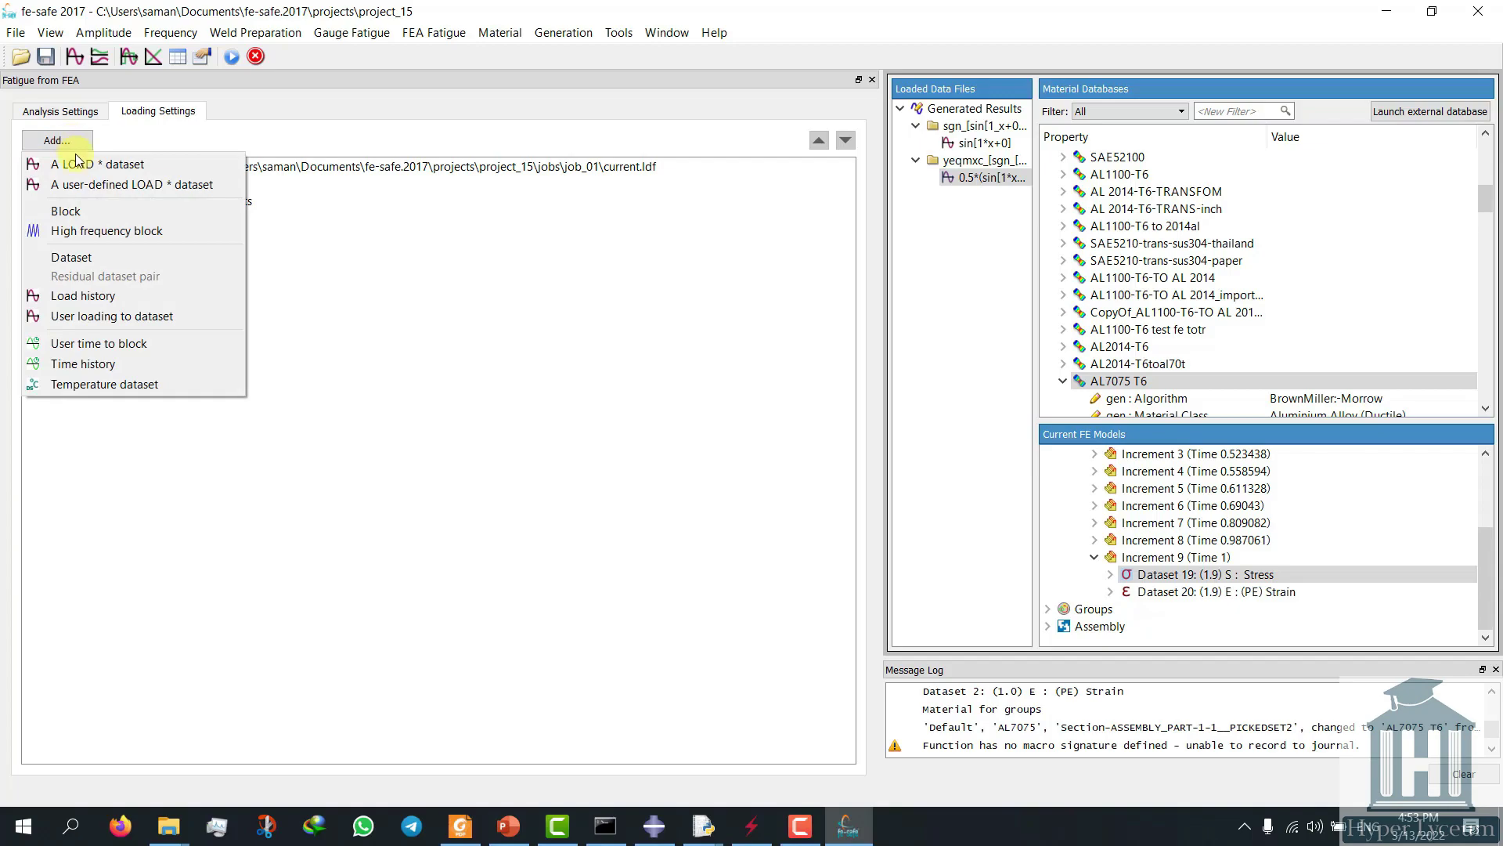
click(86, 166)
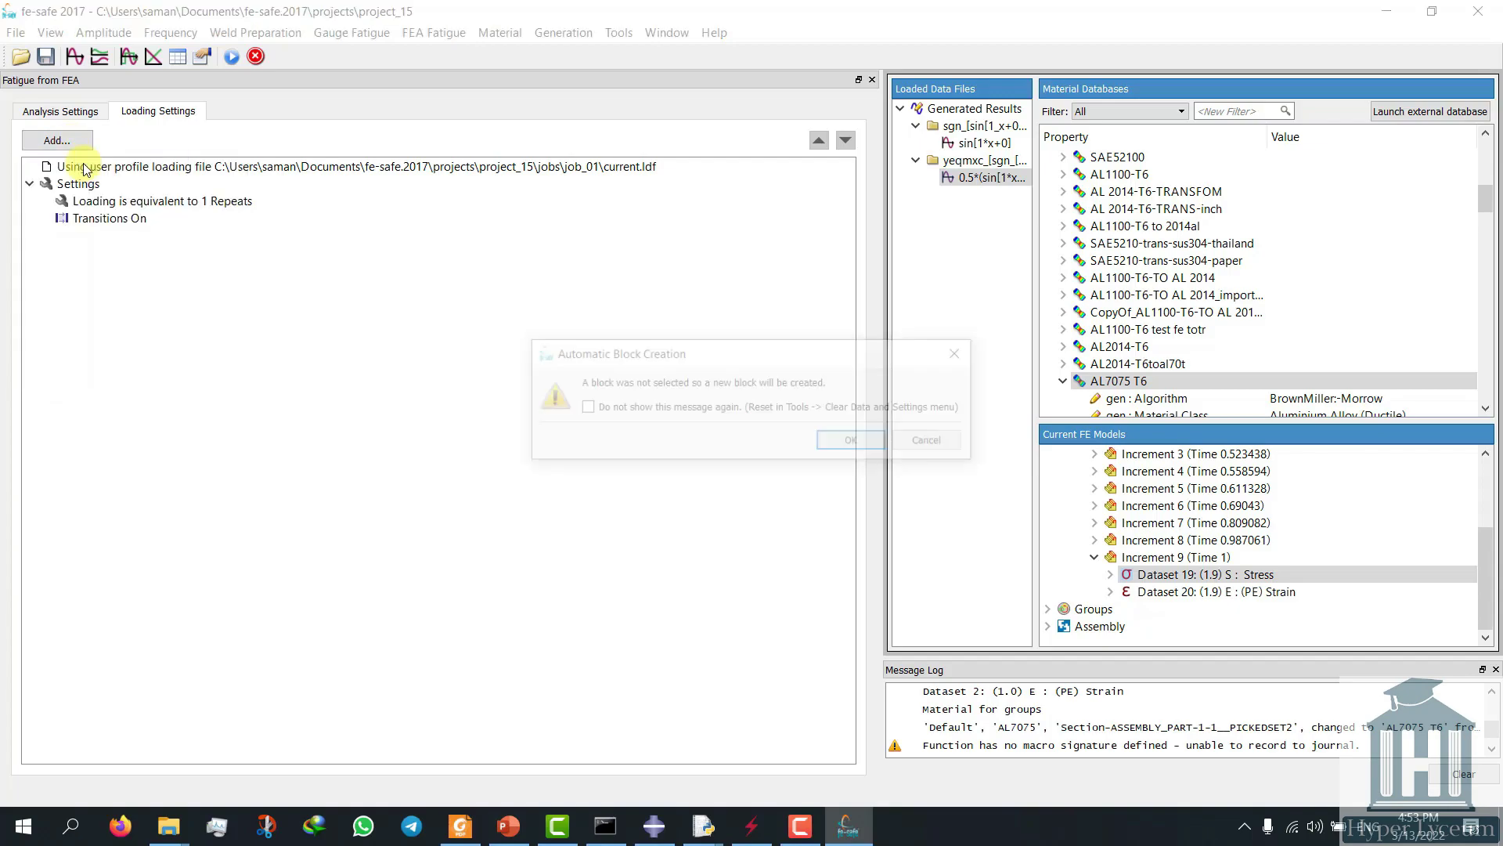
click(838, 442)
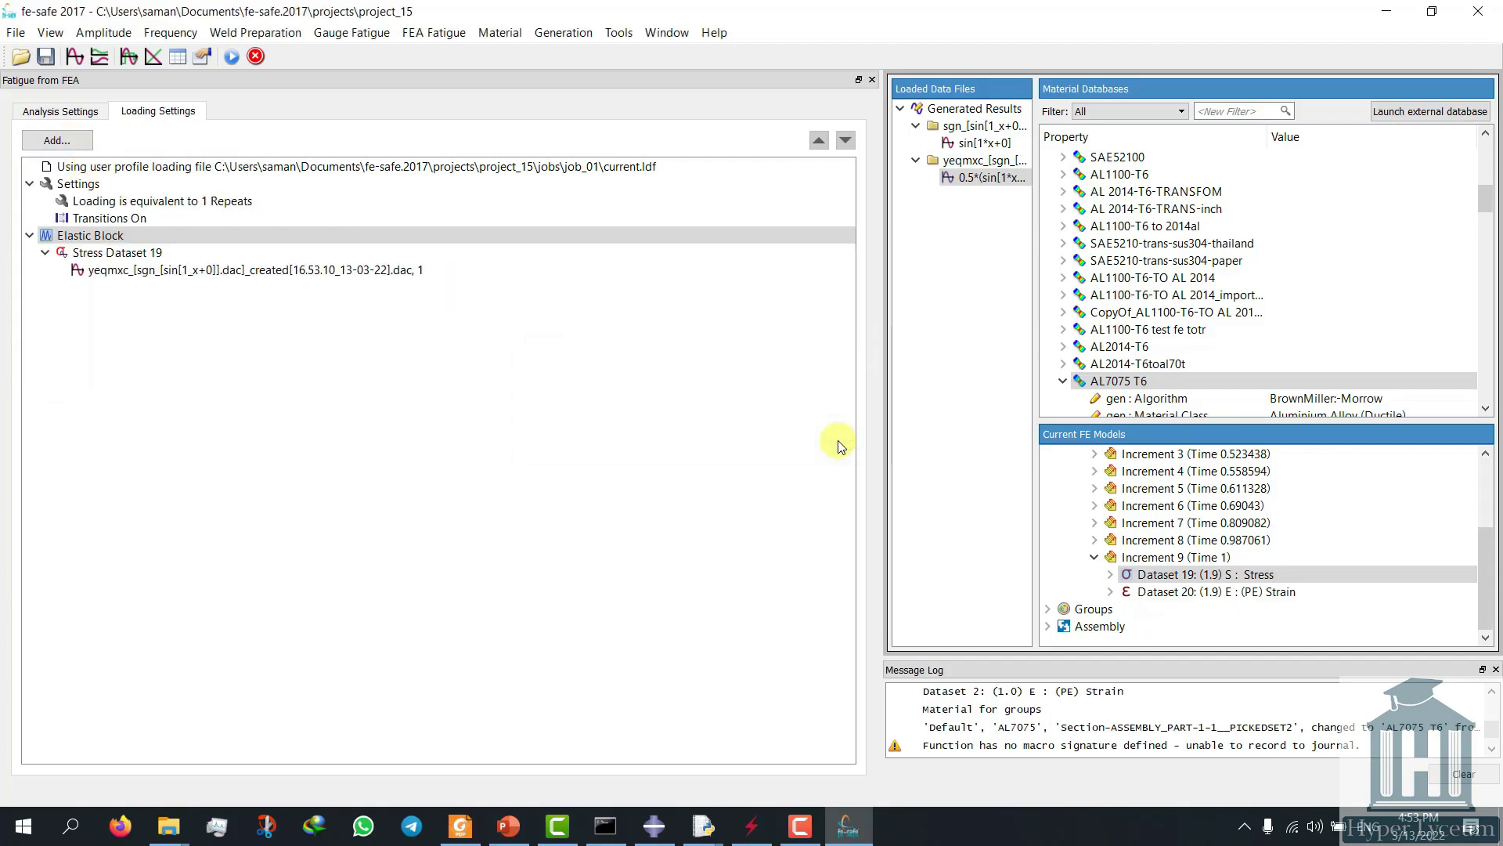
click(47, 111)
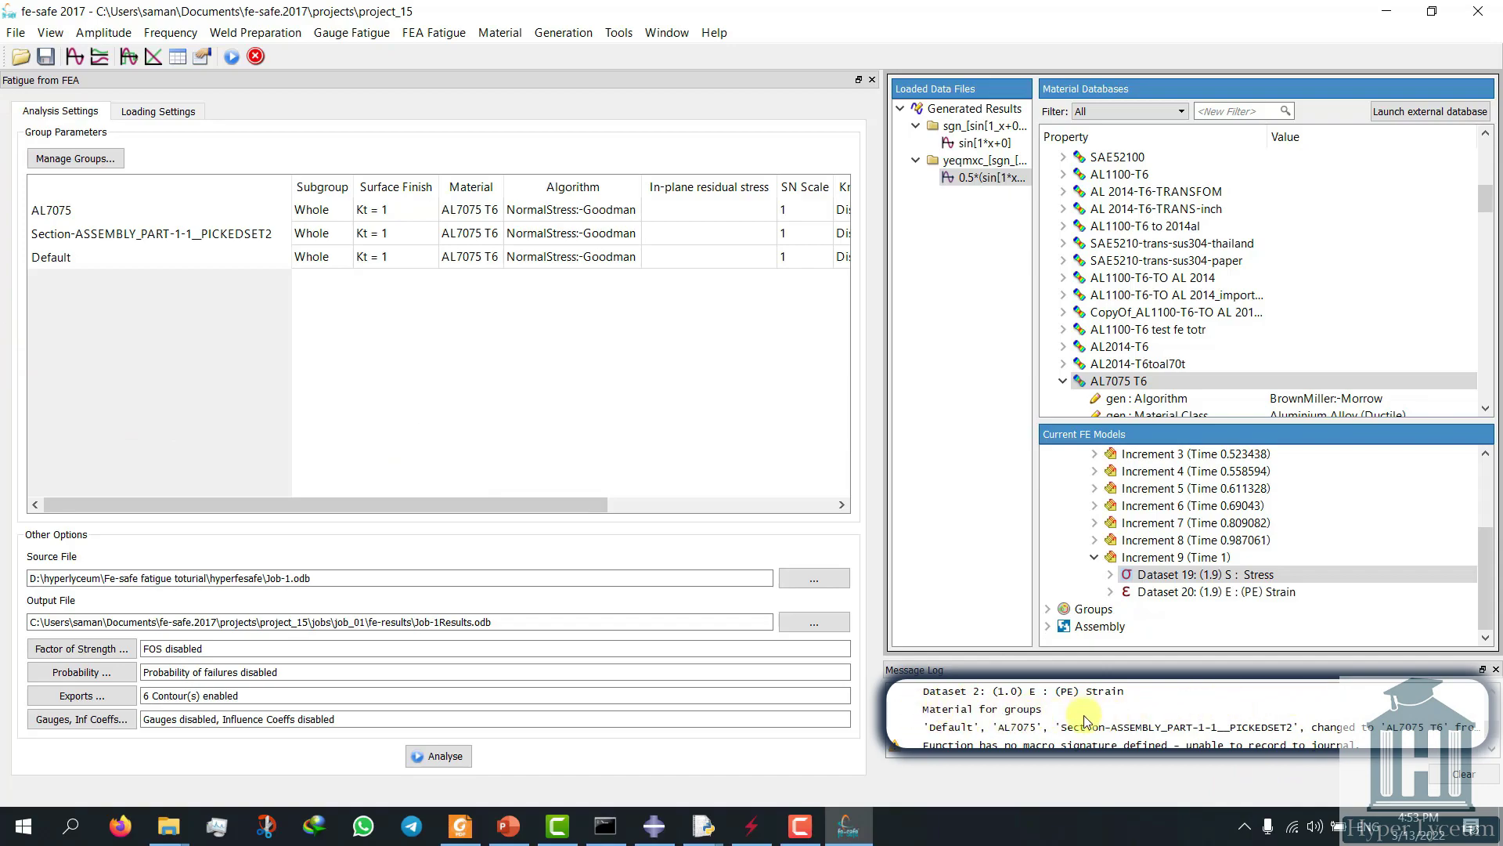
Run the fatigue analysis and dismiss the summary showing a worst life of 8959.824 repeats.
click(415, 756)
click(933, 621)
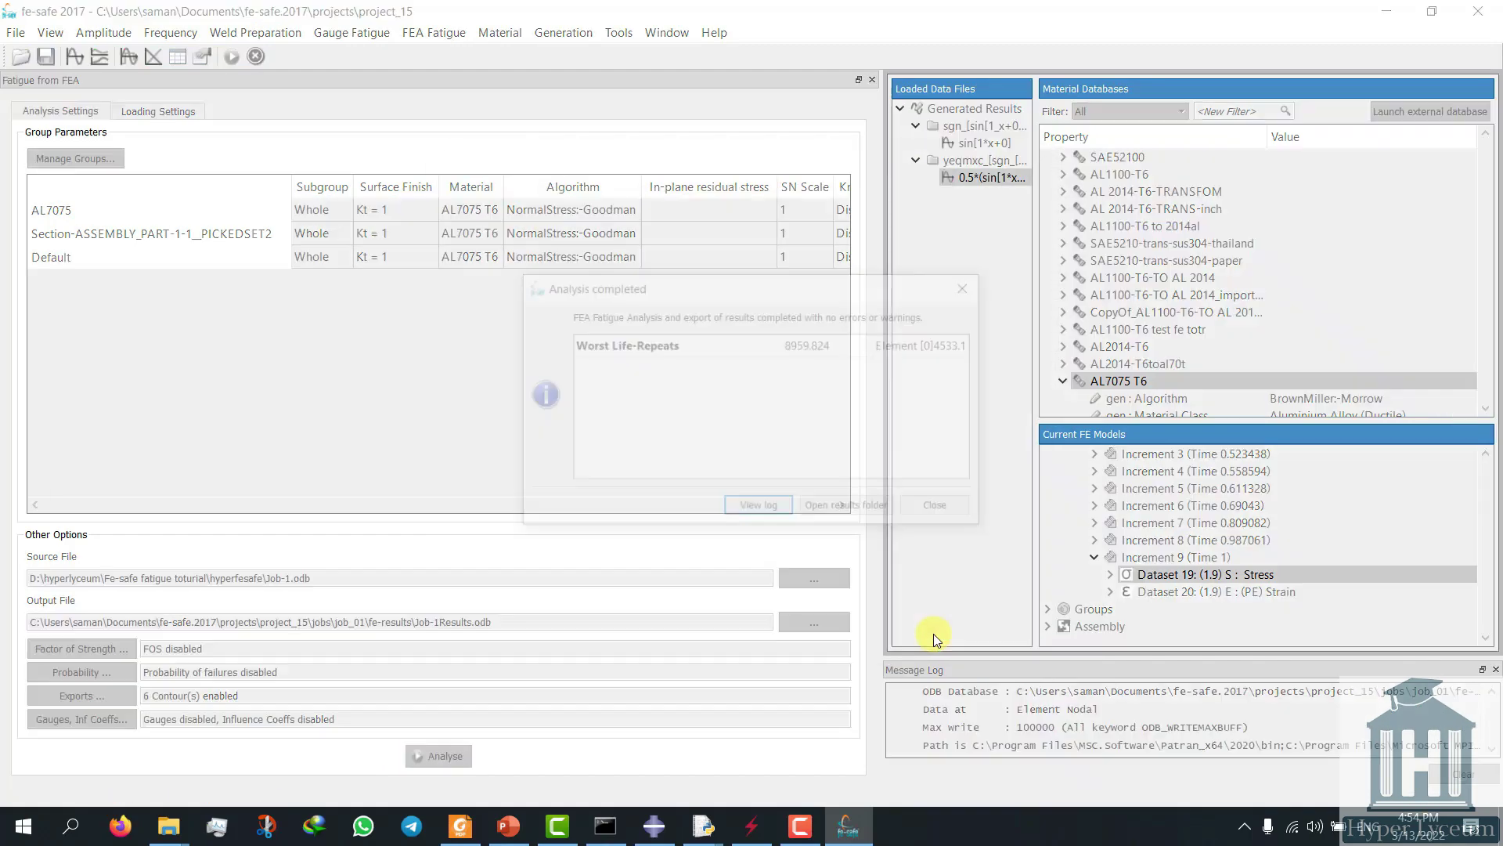
click(795, 350)
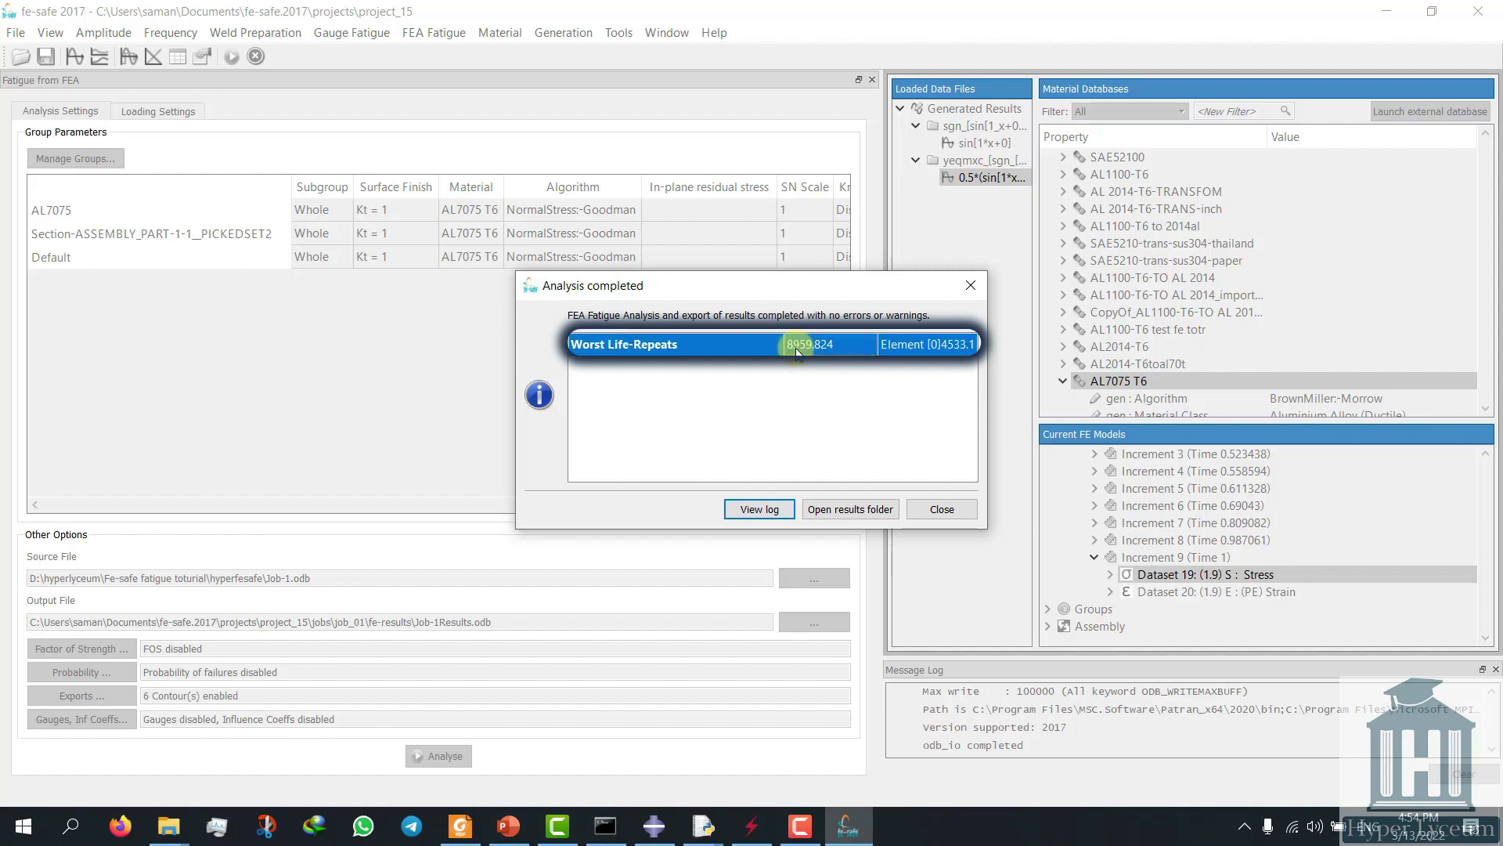
click(944, 511)
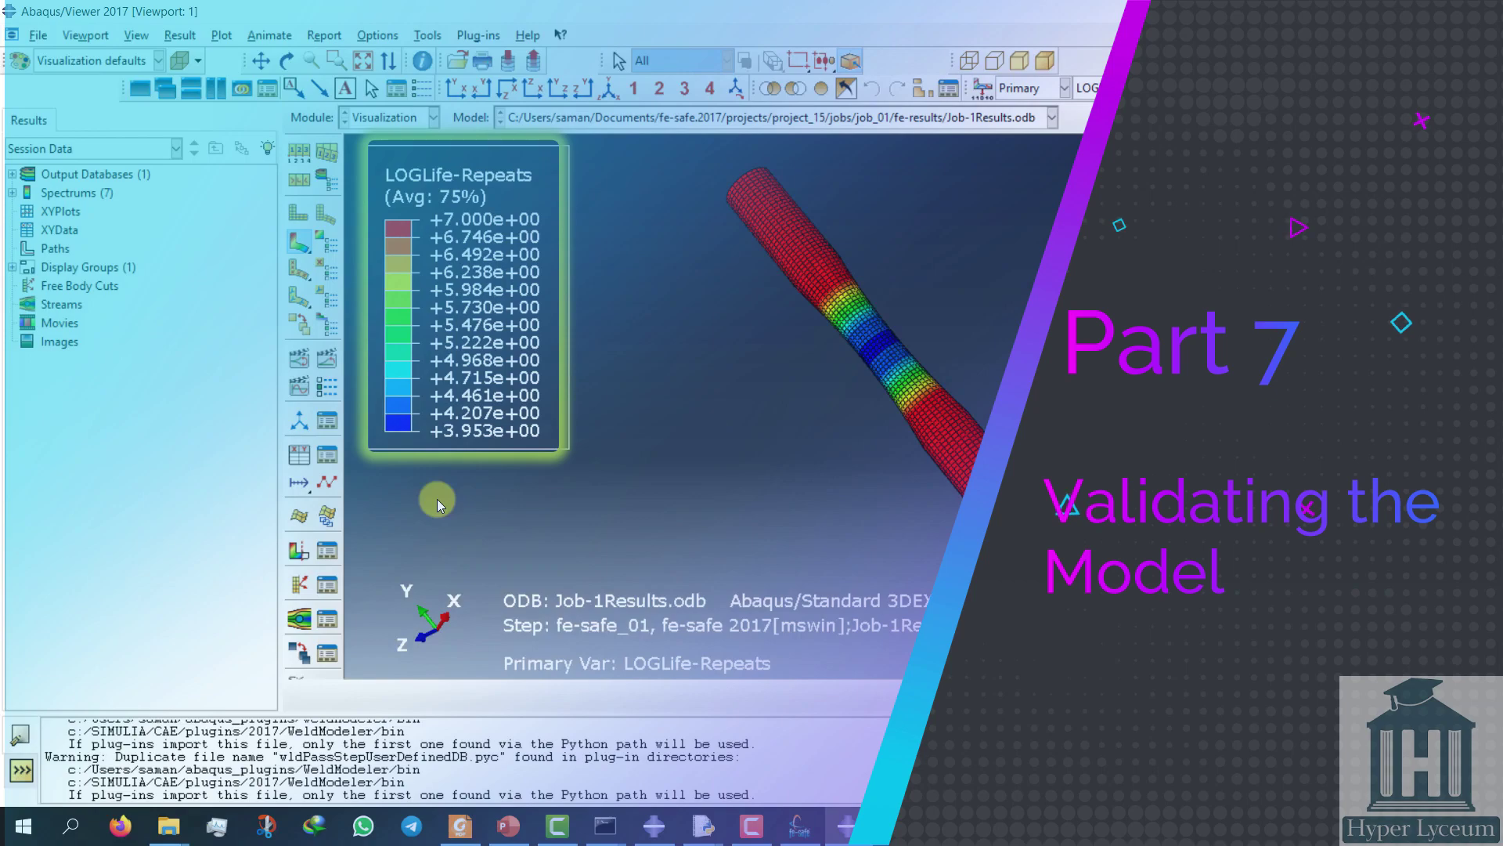
Evaluate 10**3.953 at the Python prompt and highlight the 8974.29-cycle result.
click(32, 771)
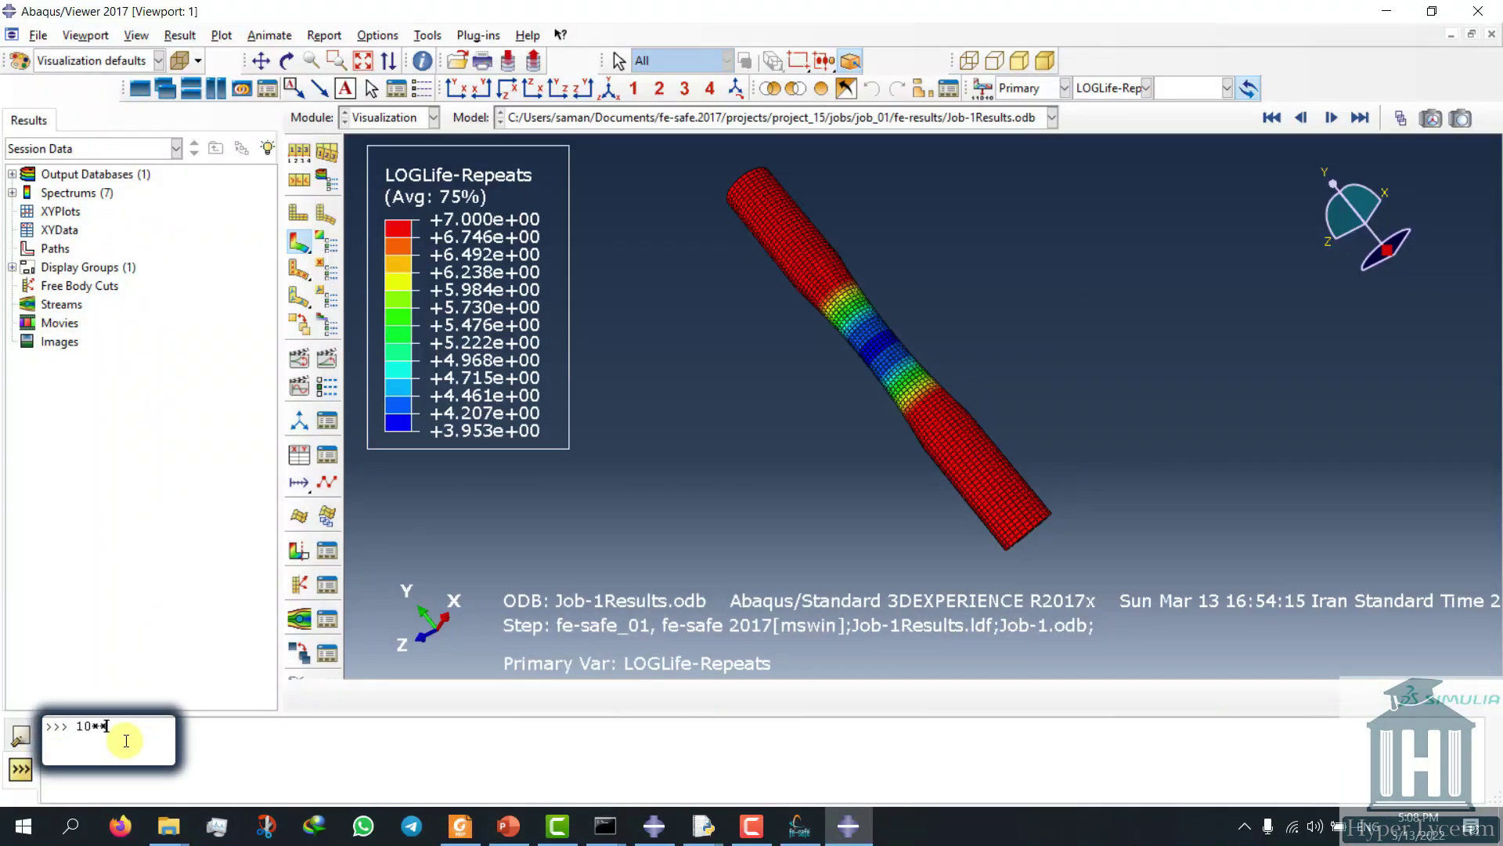
text(10**3.953)
key(Return)
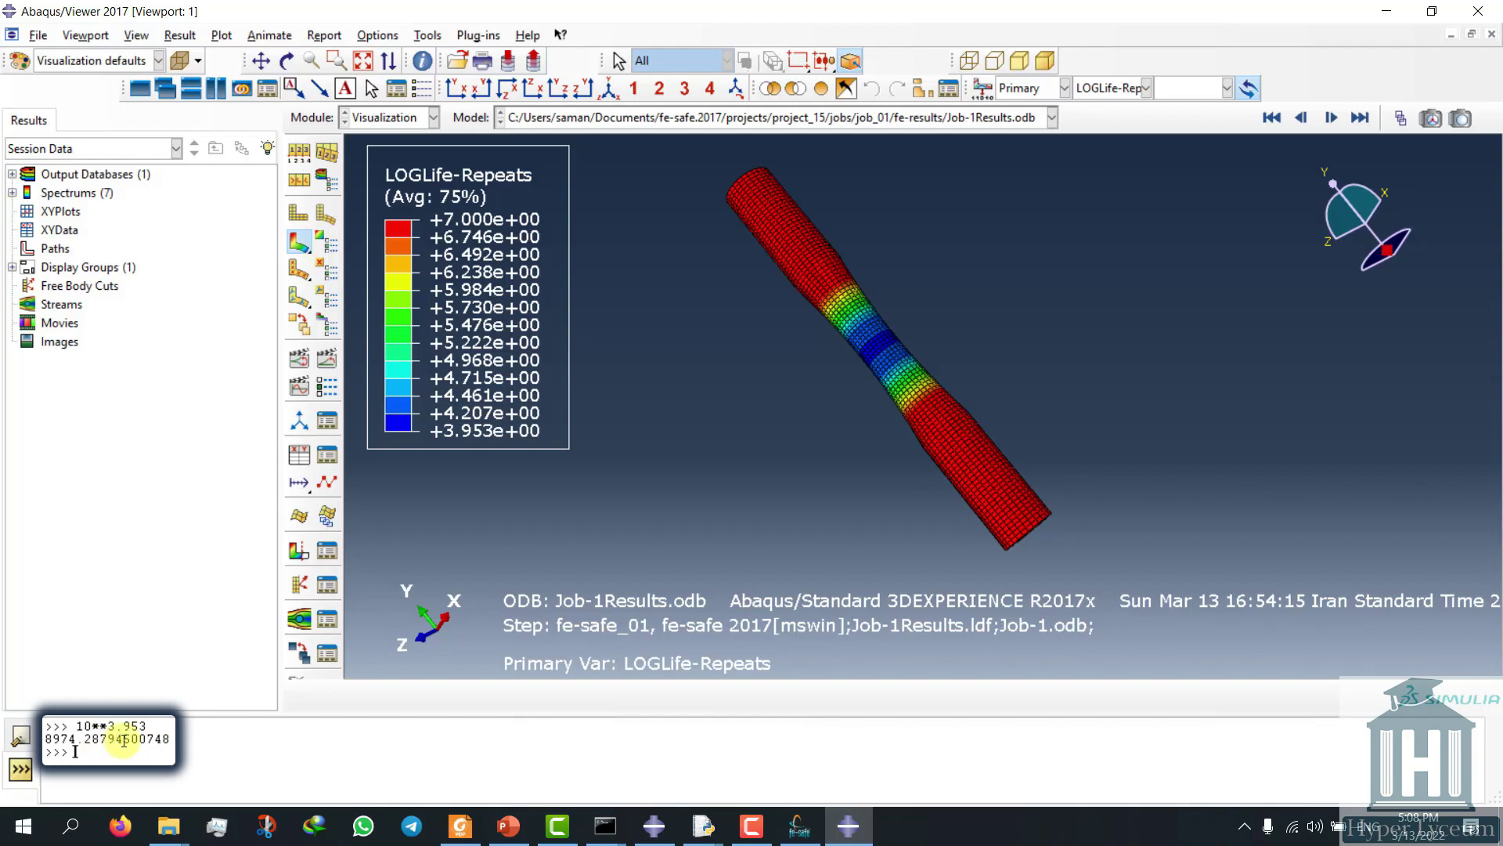
drag(50, 738, 36, 739)
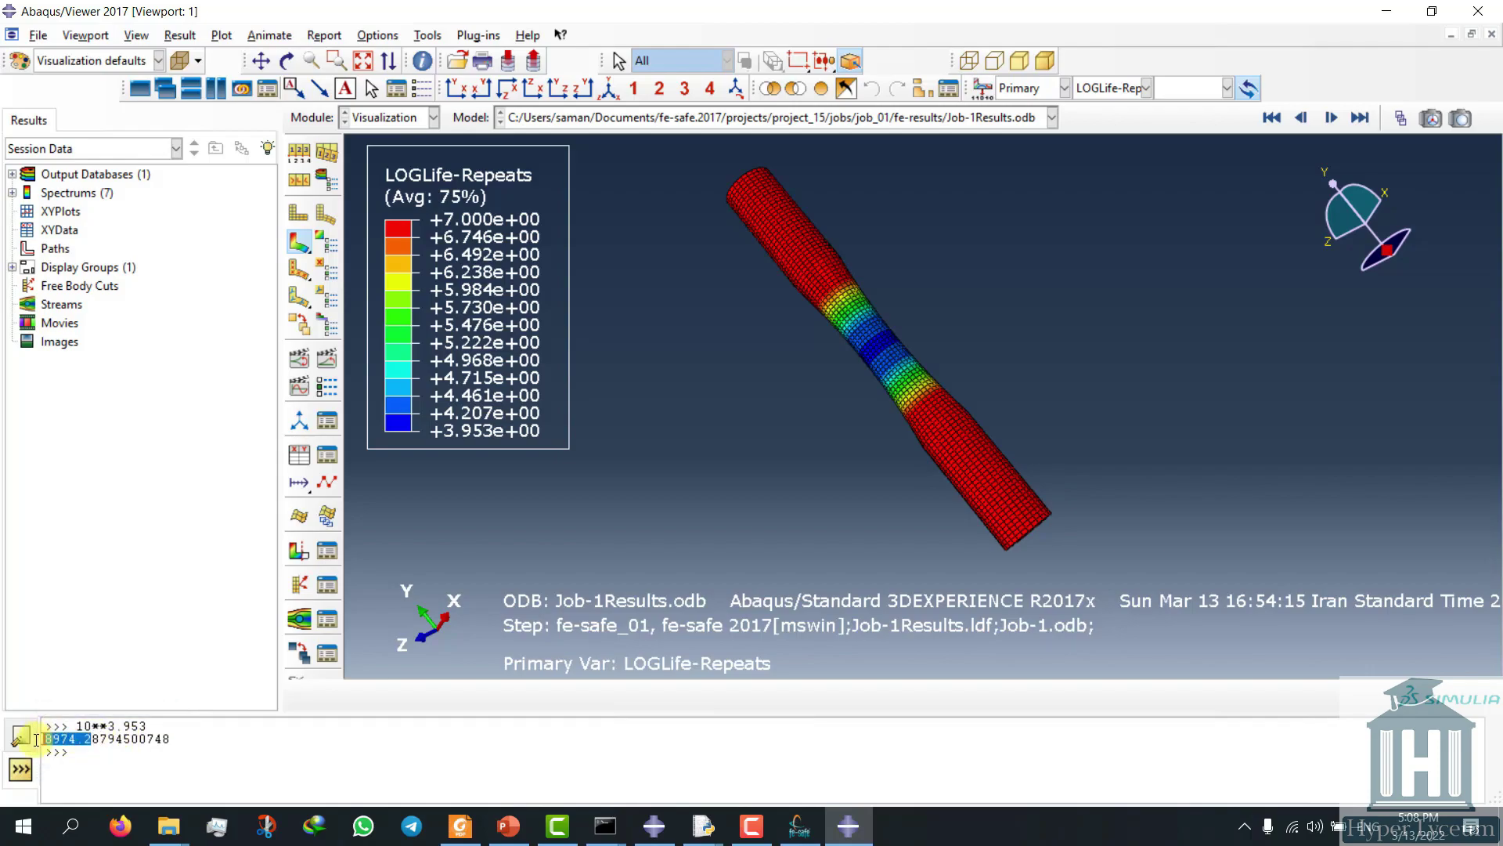
Enlarge the command area, then enter import math, sa=264.8 and sm=264.8.
click(78, 756)
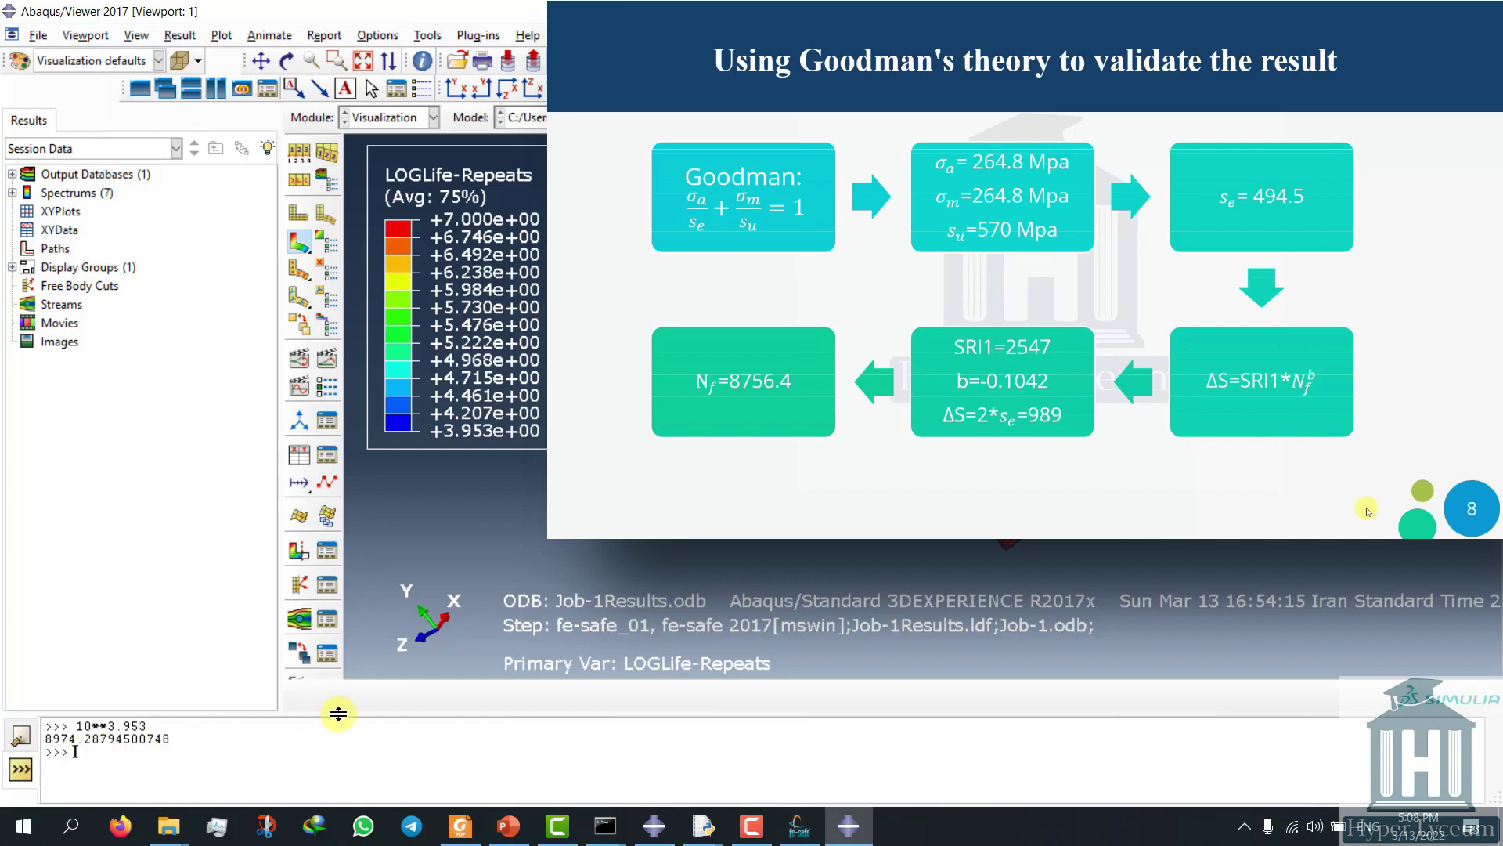
drag(339, 711, 339, 565)
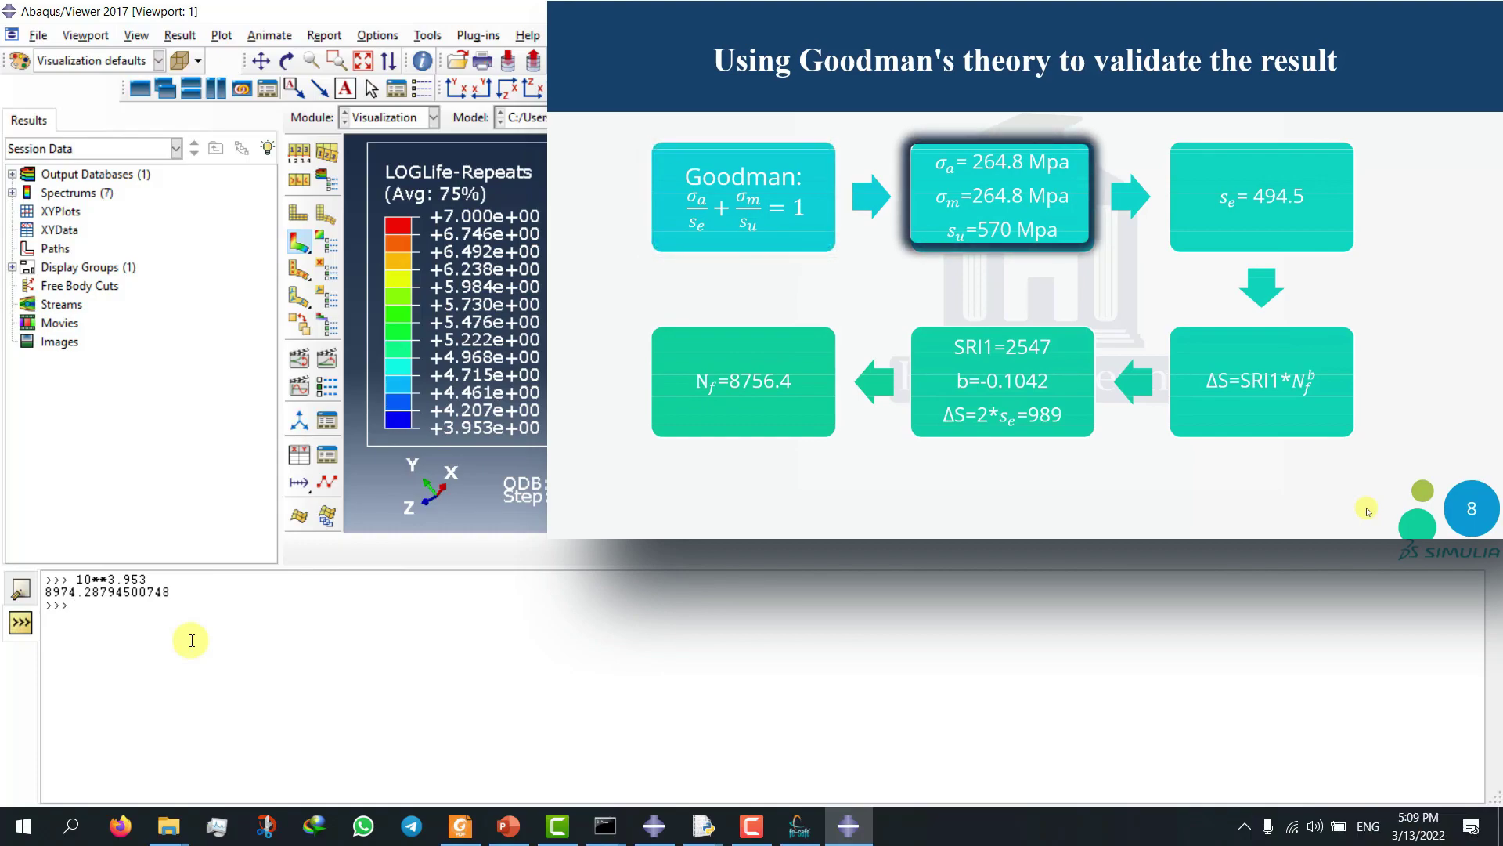
text(import math)
key(Return)
text(sa=264.8)
key(Return)
text(sm=264.8)
key(Return)
Define su=570, b=-0.1042, se=sa/(1-(sm/su)) and sri1=2547.
text(su)
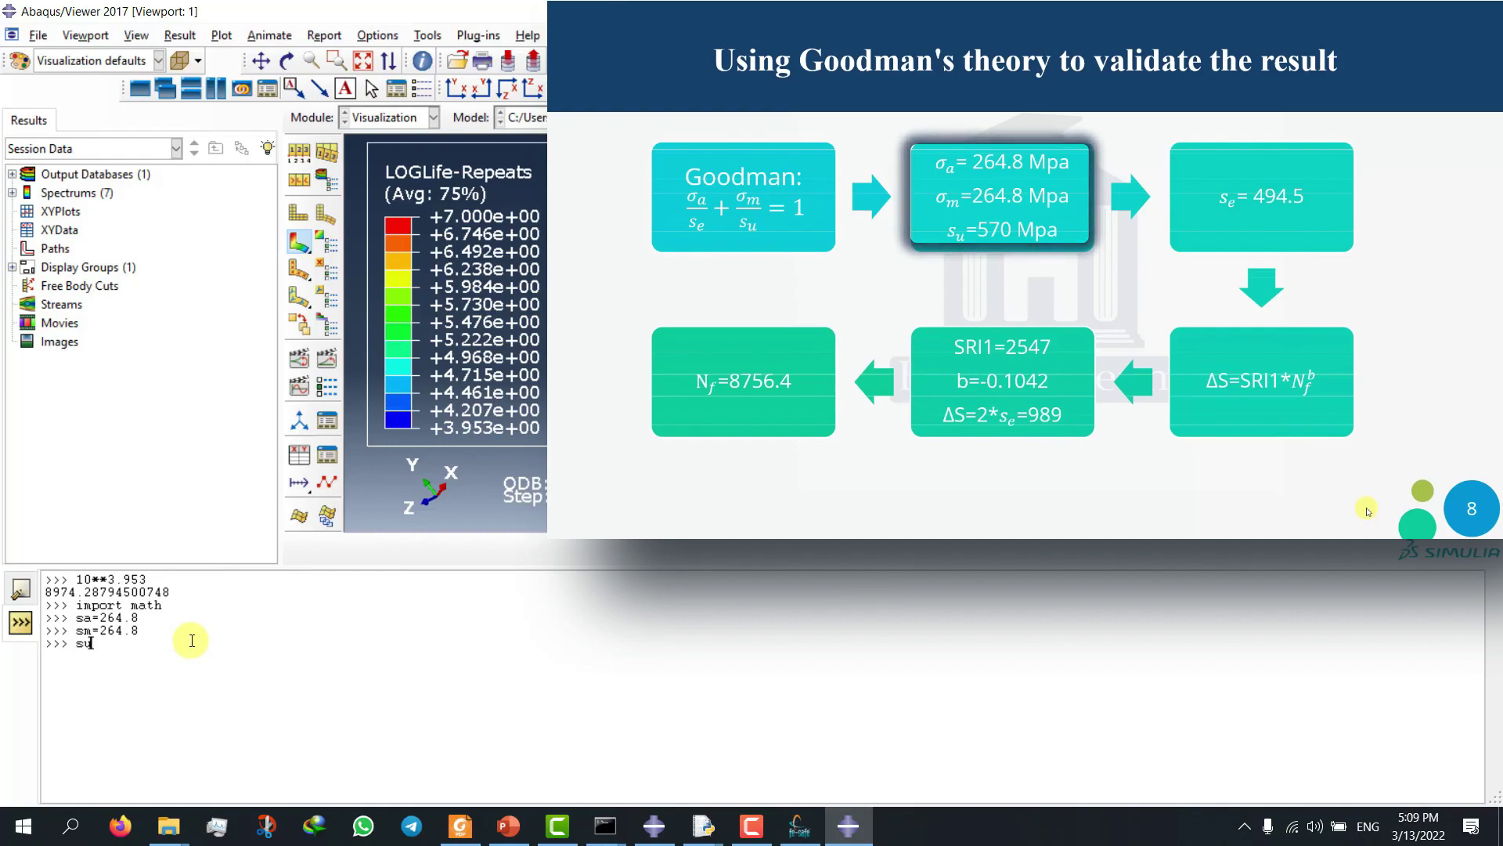
text(=570)
key(Return)
text(b=-0.1042)
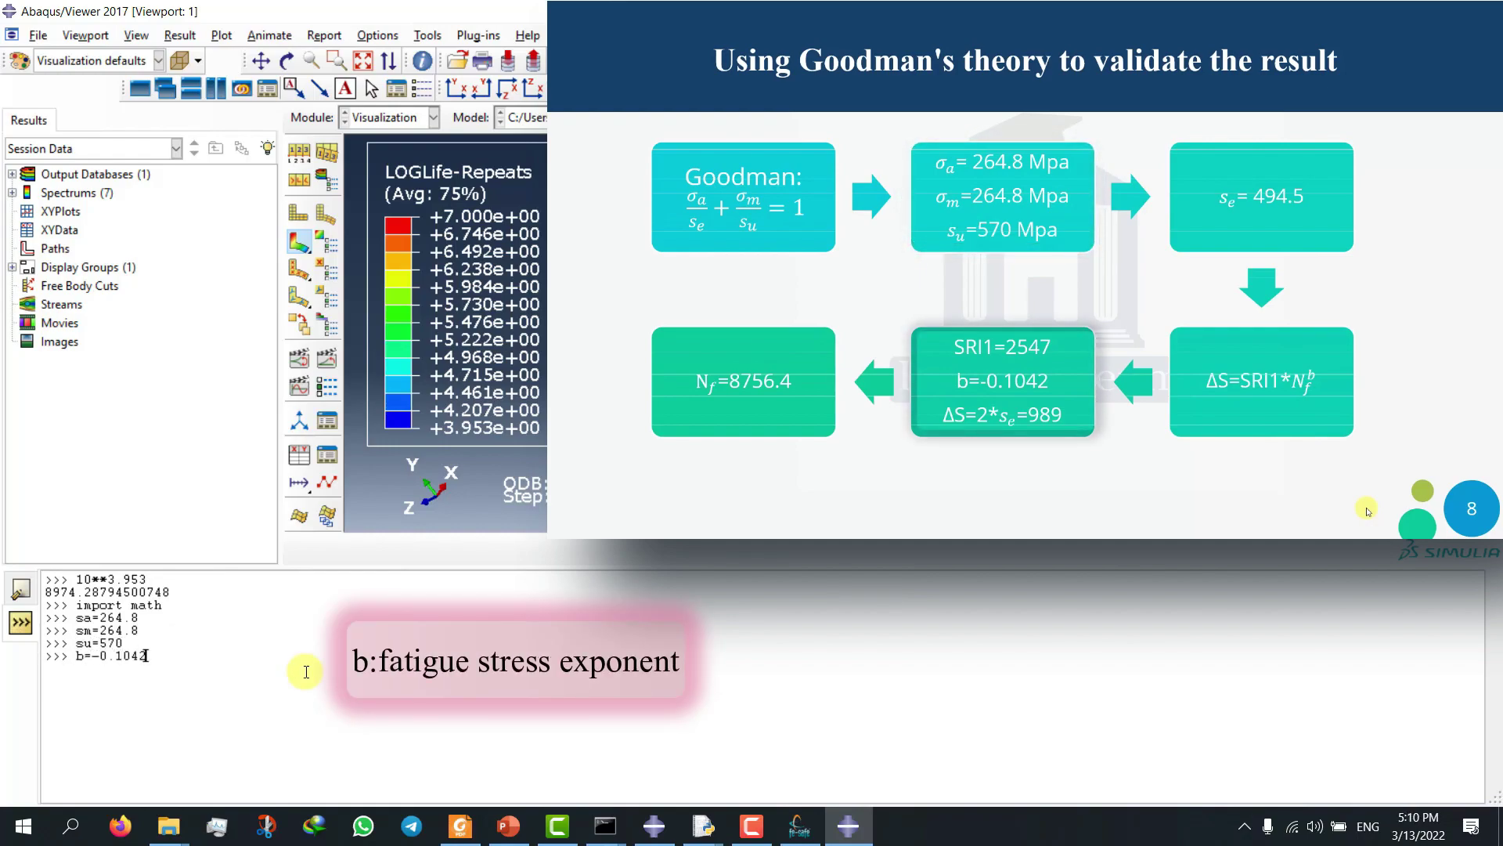
key(Return)
text(se=sa/()
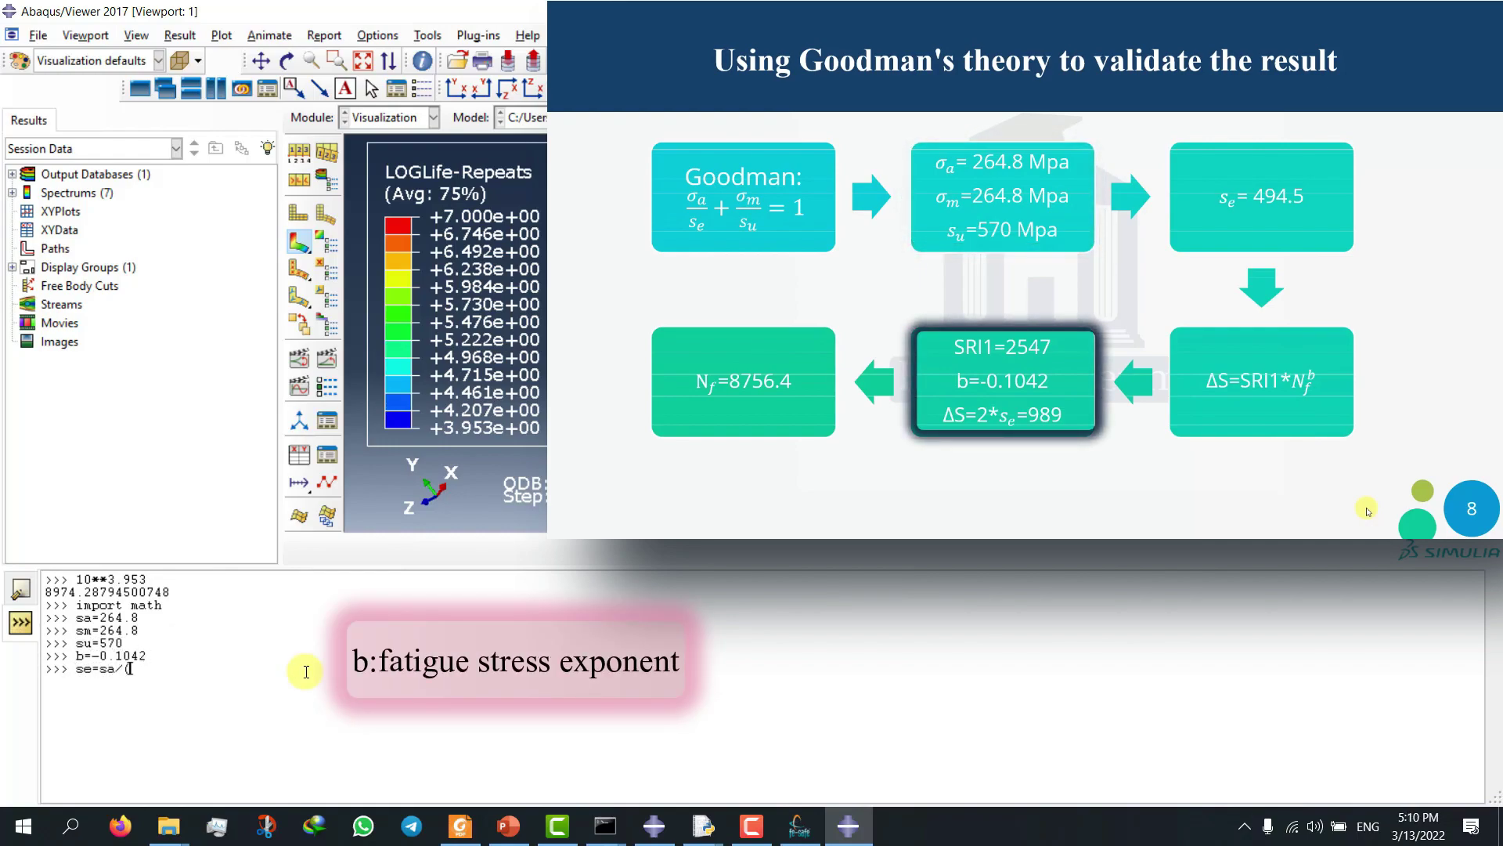
text(1-(sm/su))
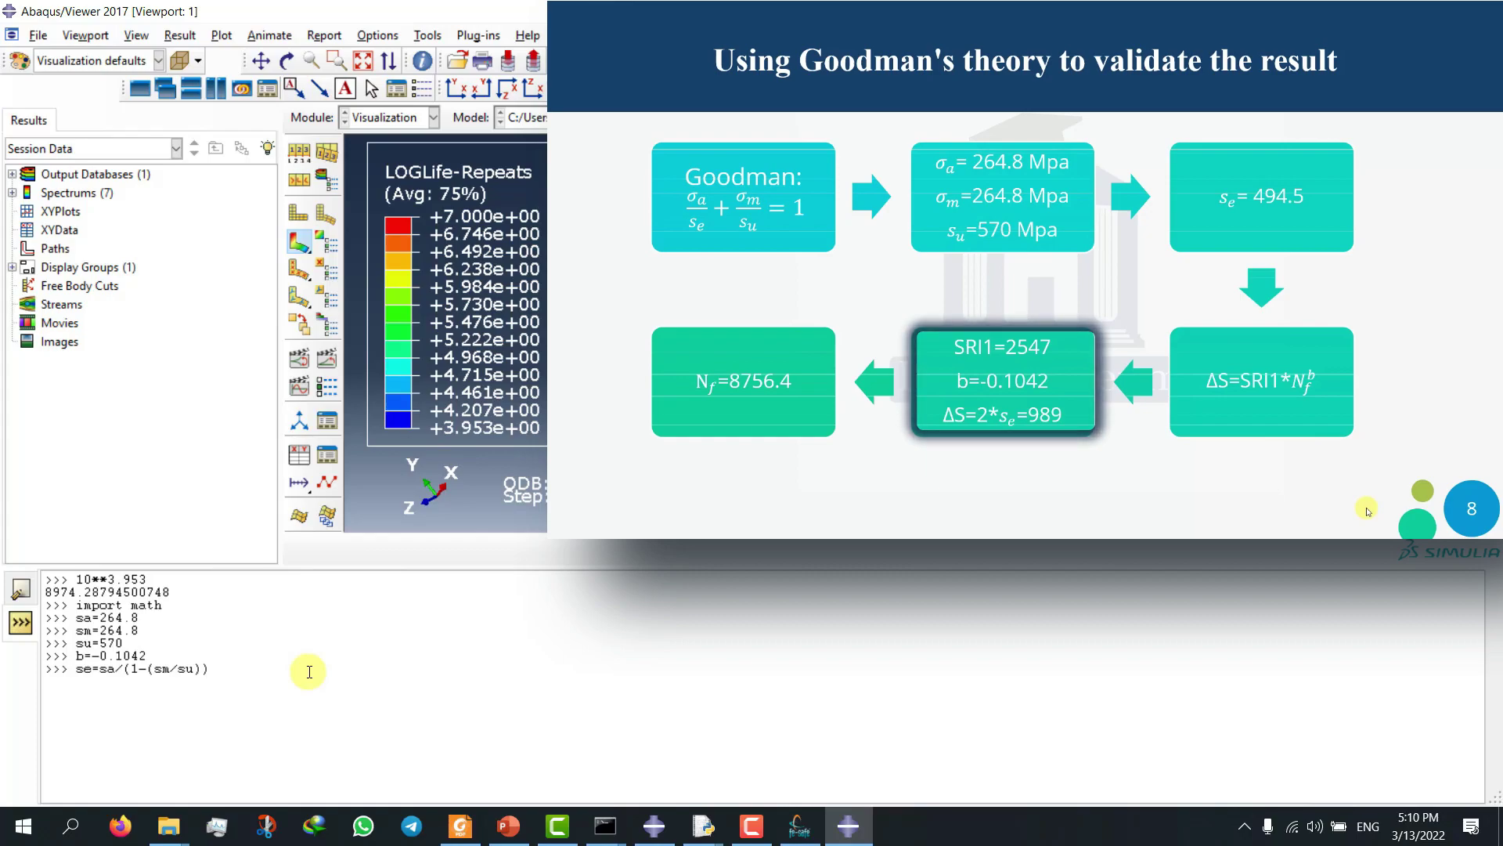
key(Return)
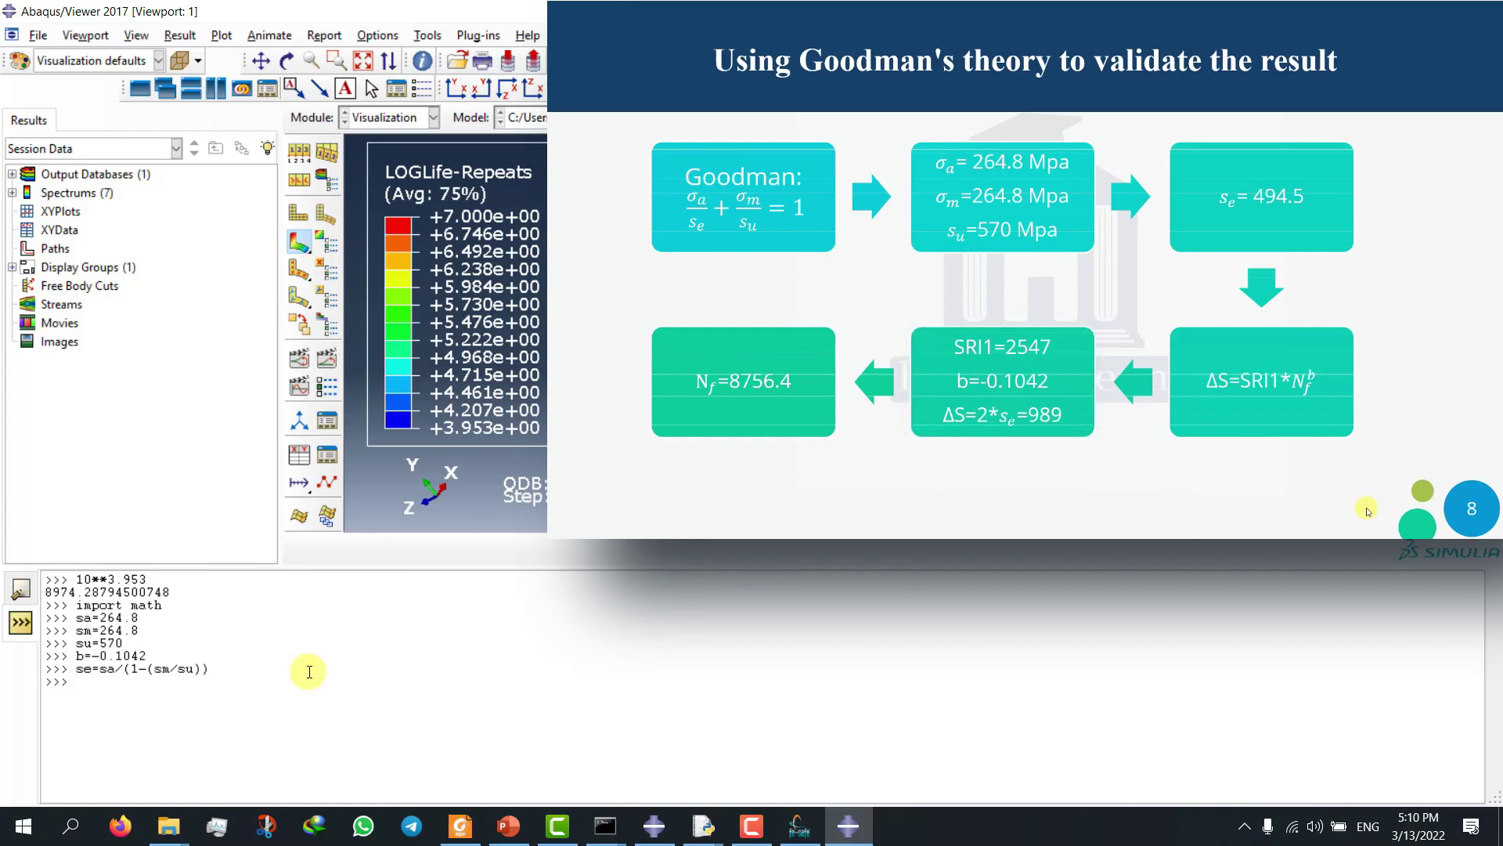
text(sri1=2547)
key(Return)
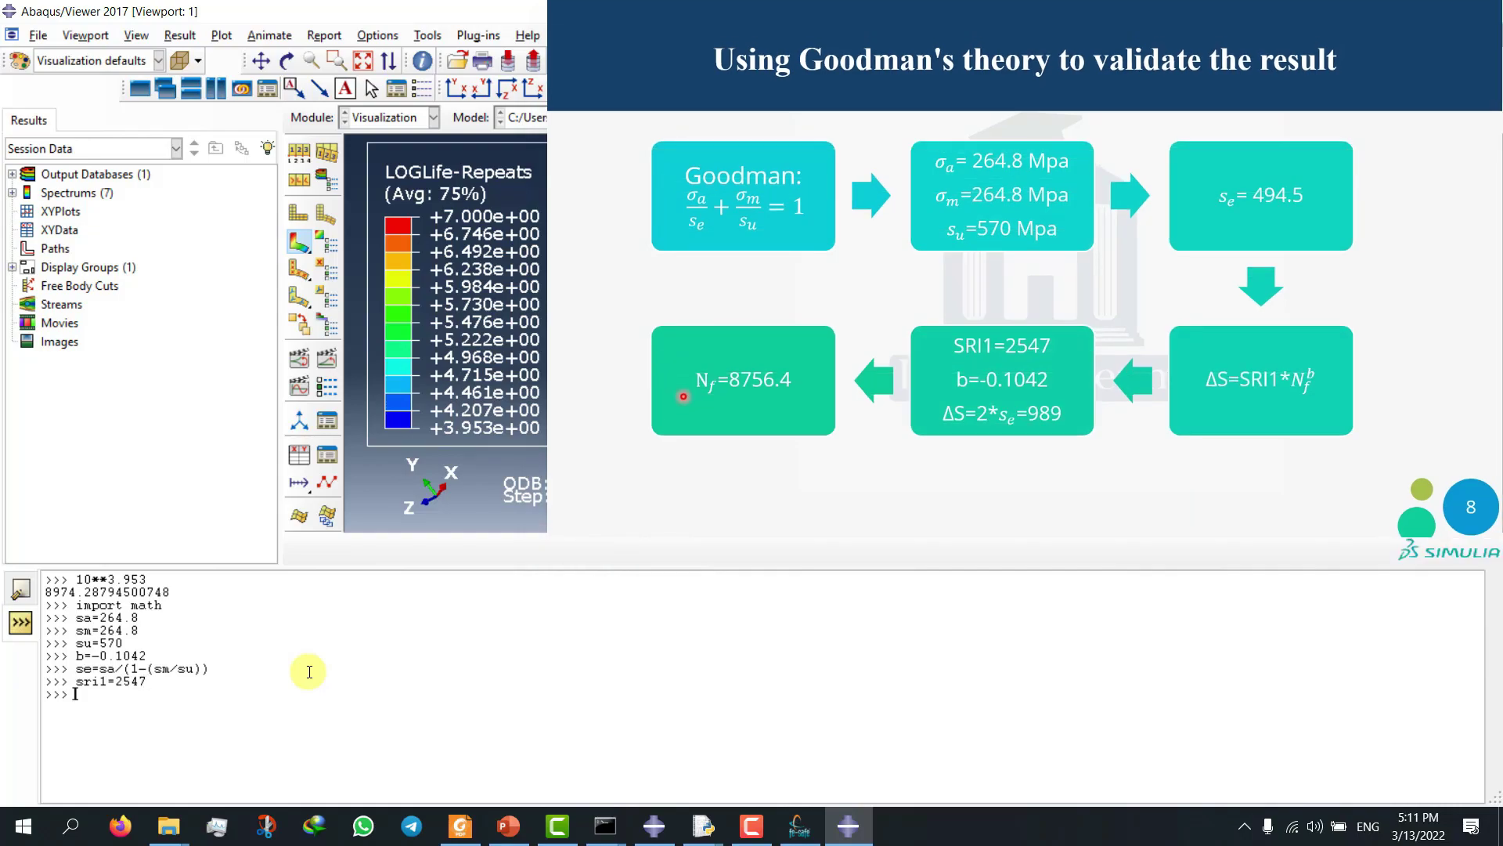
Compute nf=10**((1/b)*log10(2*se/sri1)) and print it, giving 8756.46 cycles.
text(nf=10**((1/b)*((math.log((2*se/sri1),10))))
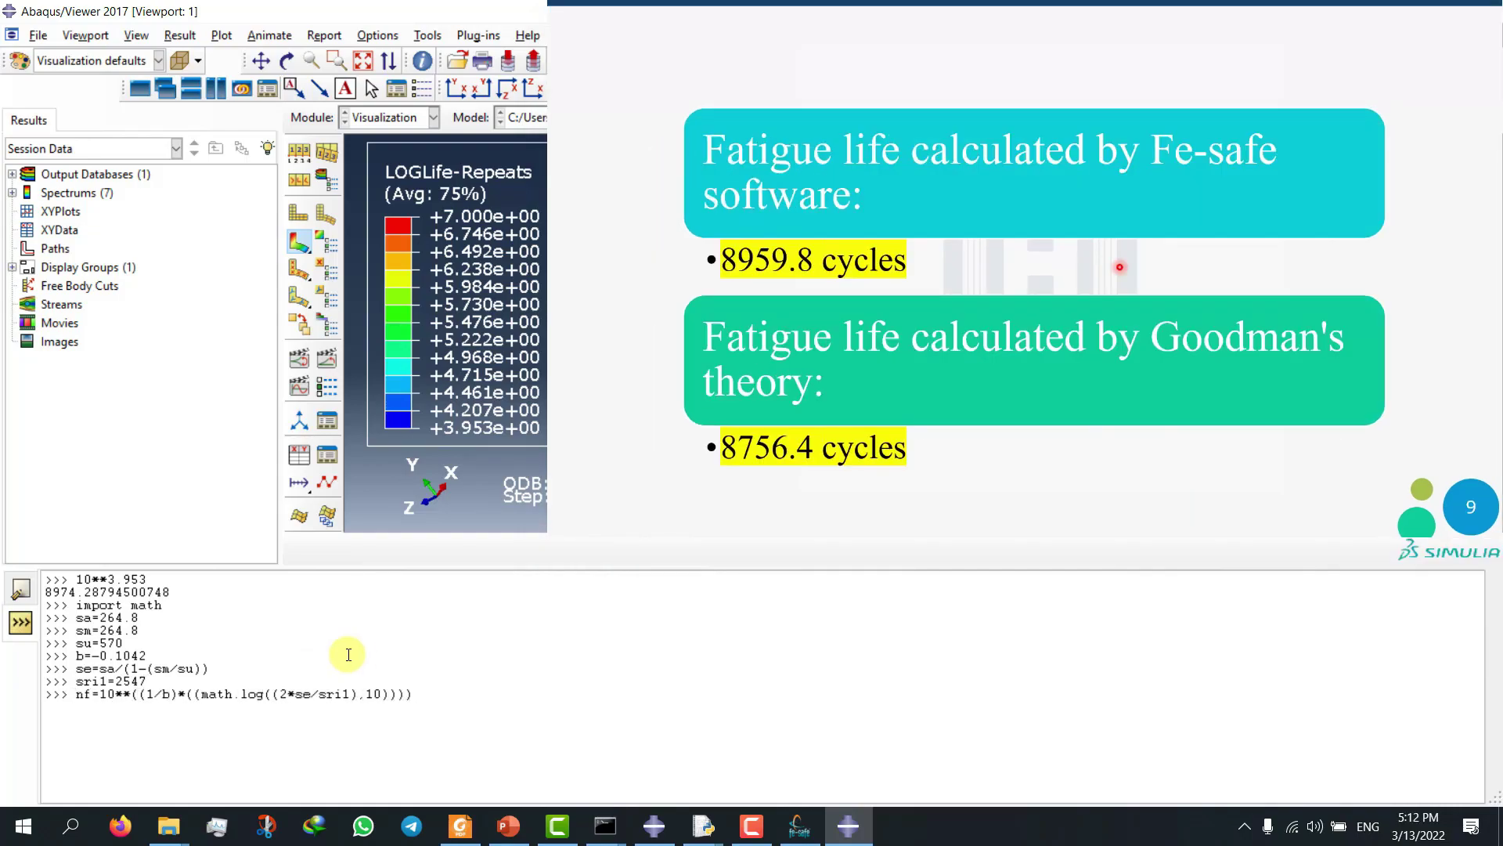
key(Return)
text(print(nf))
key(Return)
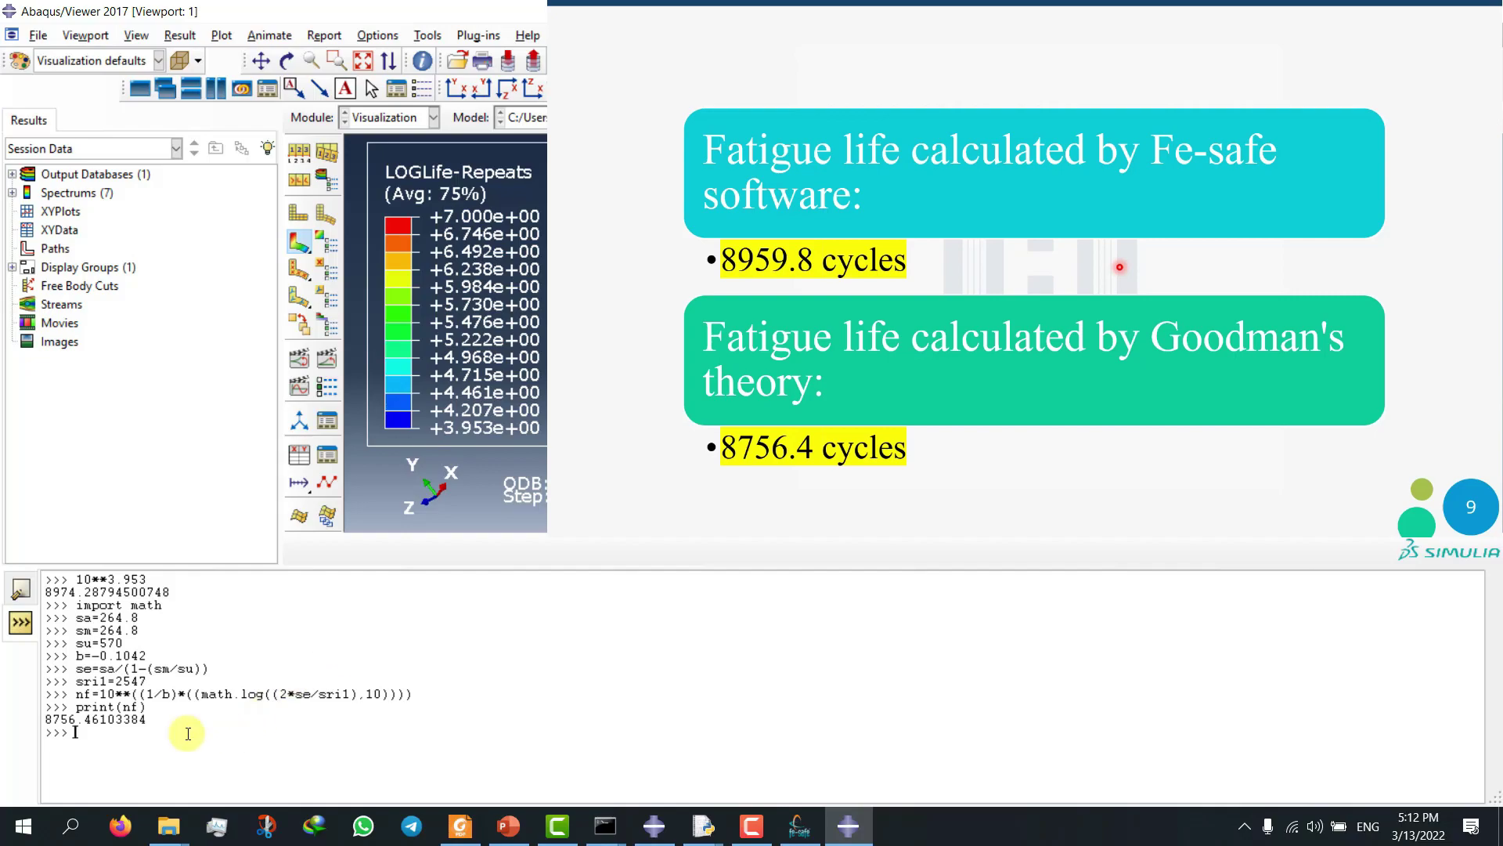
Highlight the 8756.4 Goodman life, then the 8974.2 LOGLife value for comparison.
drag(92, 719, 38, 717)
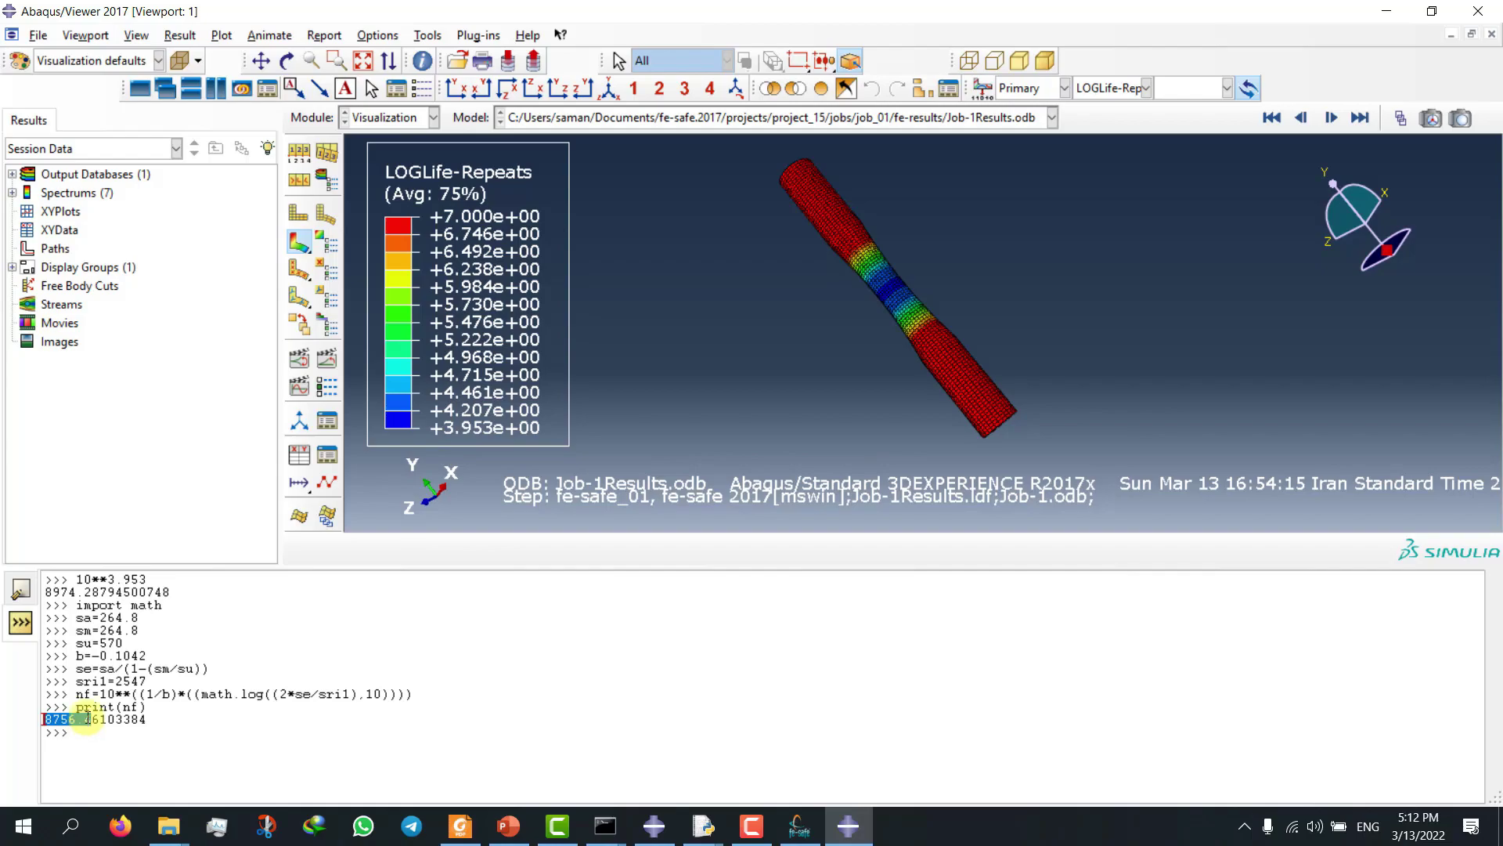
click(89, 592)
drag(88, 593, 49, 593)
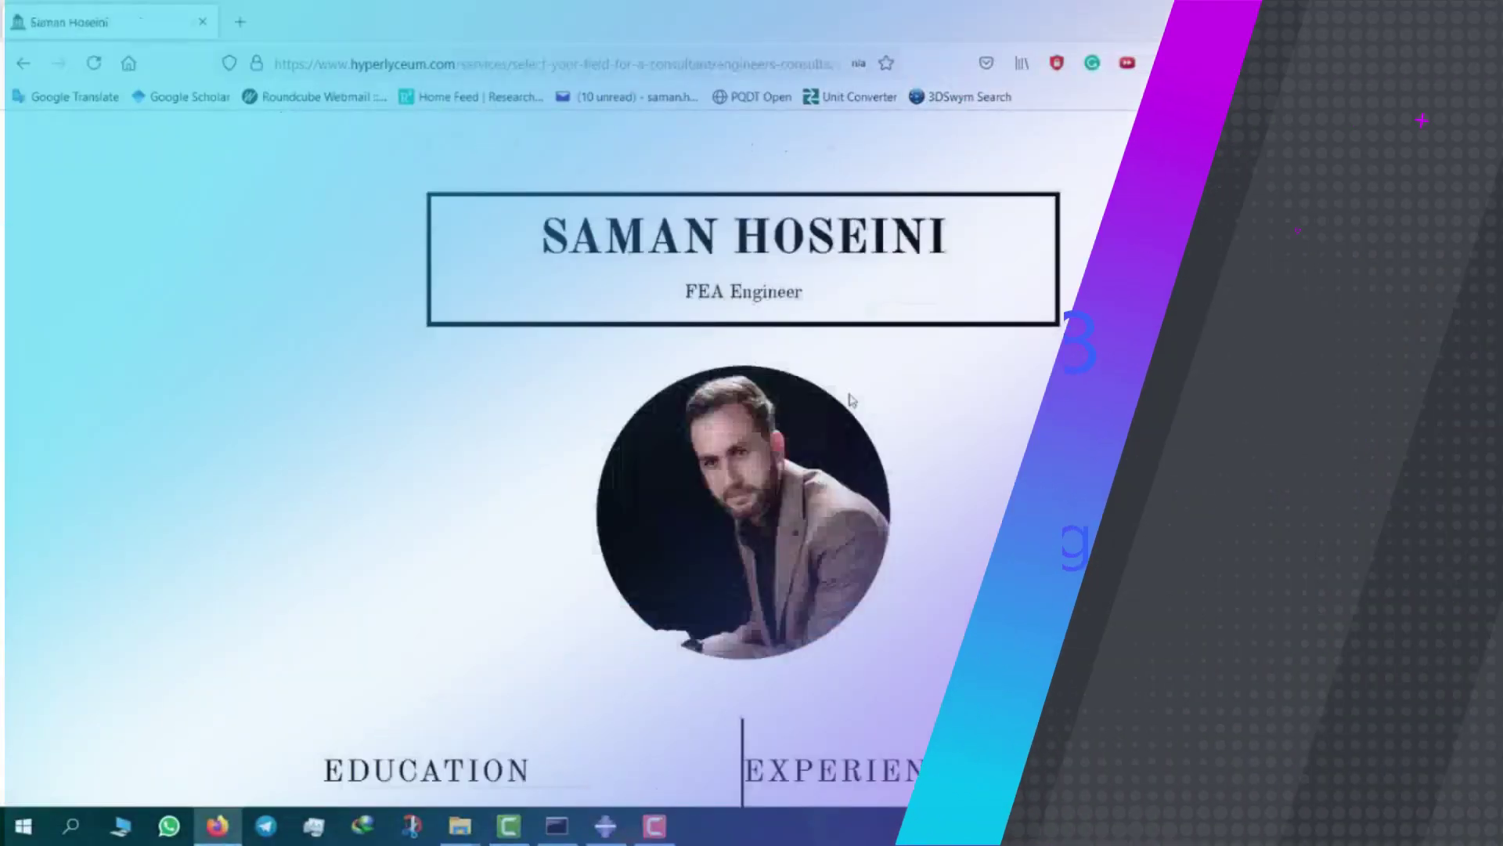
Scroll the tutor's profile page down past Skills to the Contact section.
scroll(850, 396, down, 10)
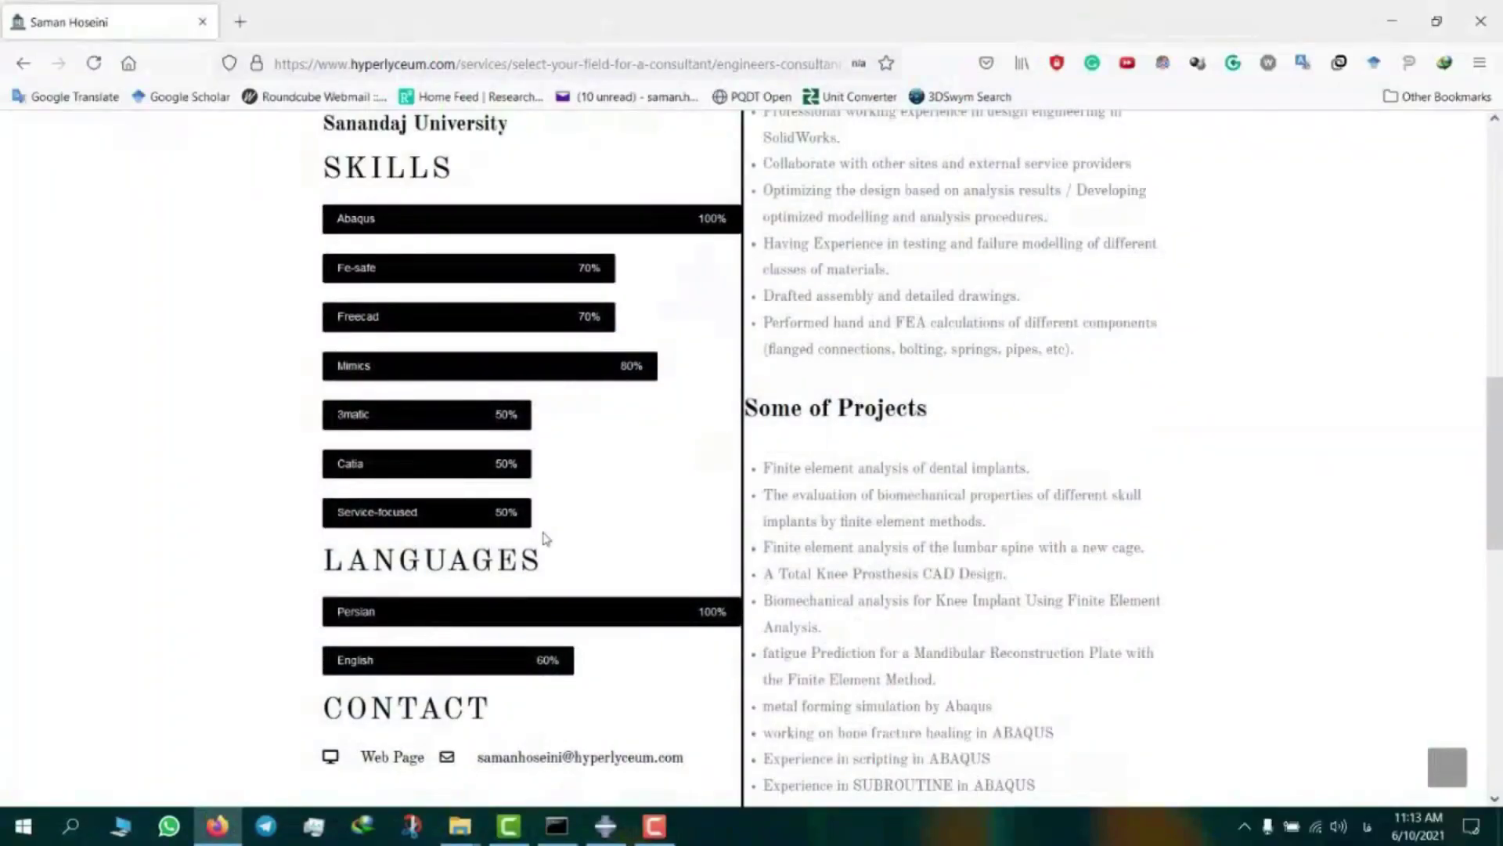
scroll(551, 536, down, 4)
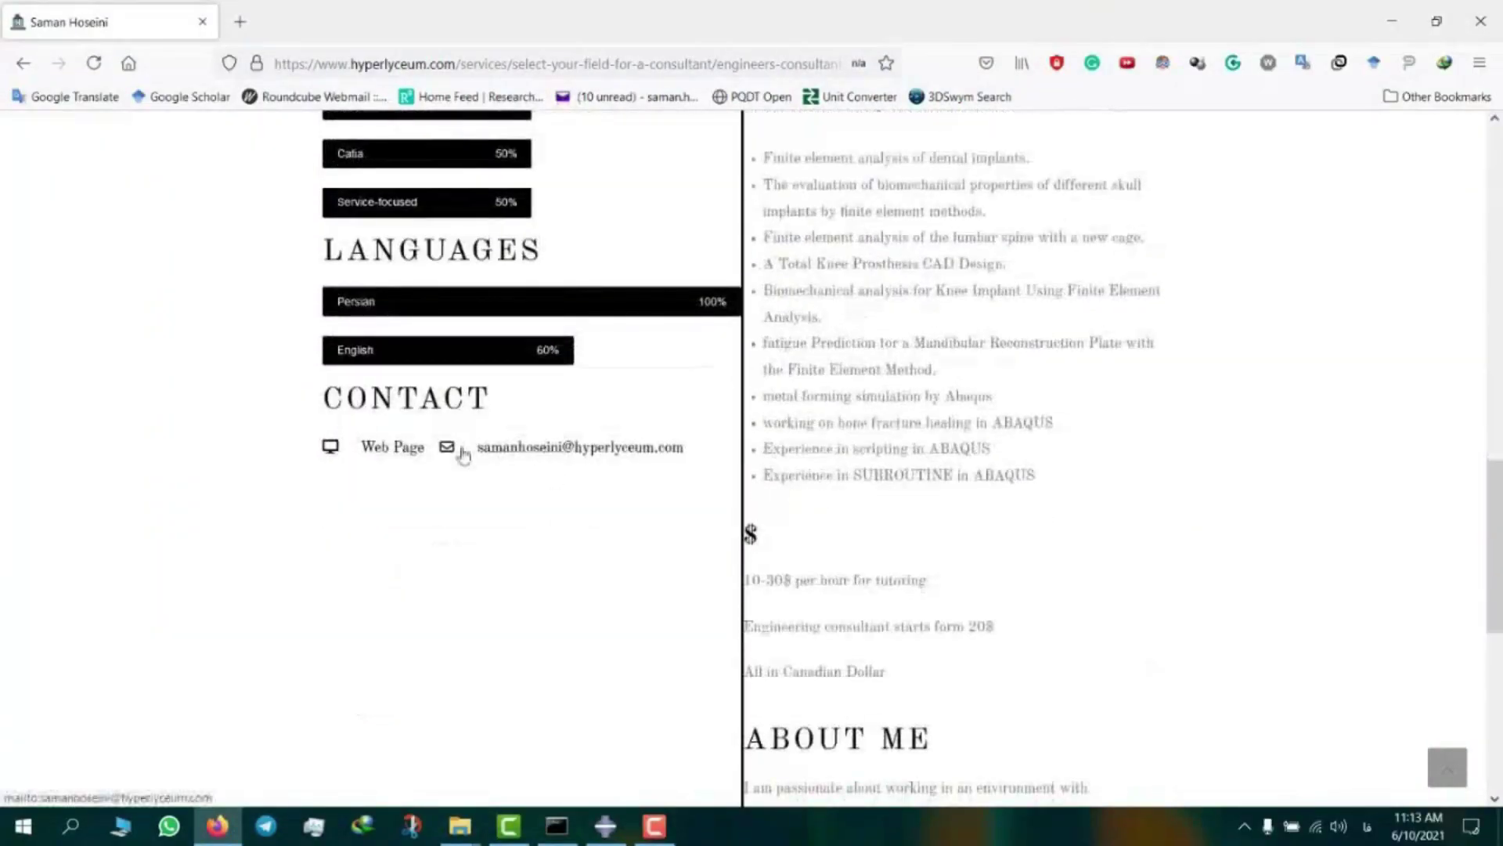